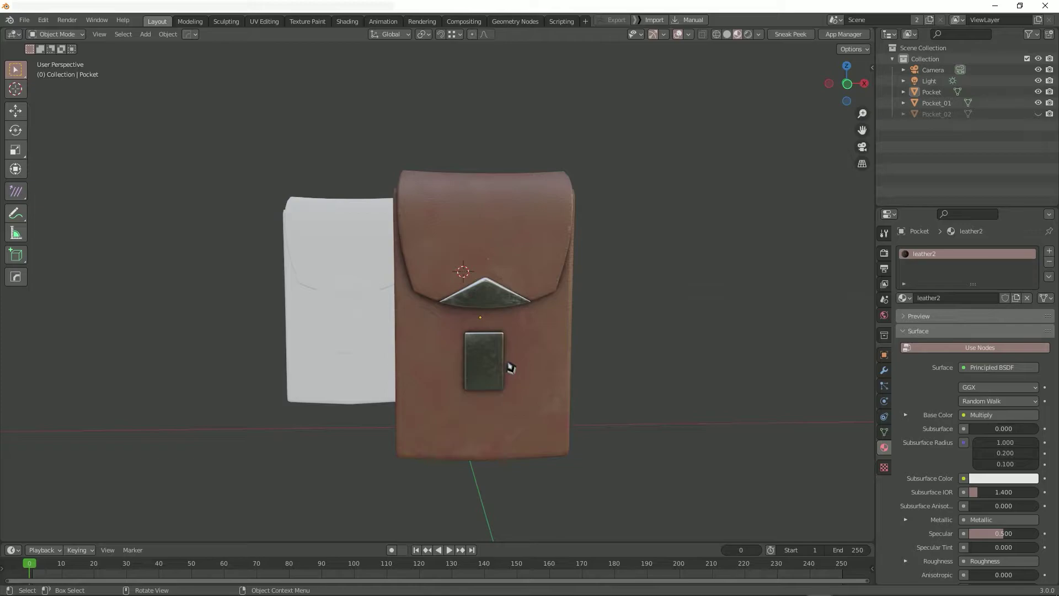
Step: Hide the textured leather pocket and select the white copy Pocket_01
click(511, 367)
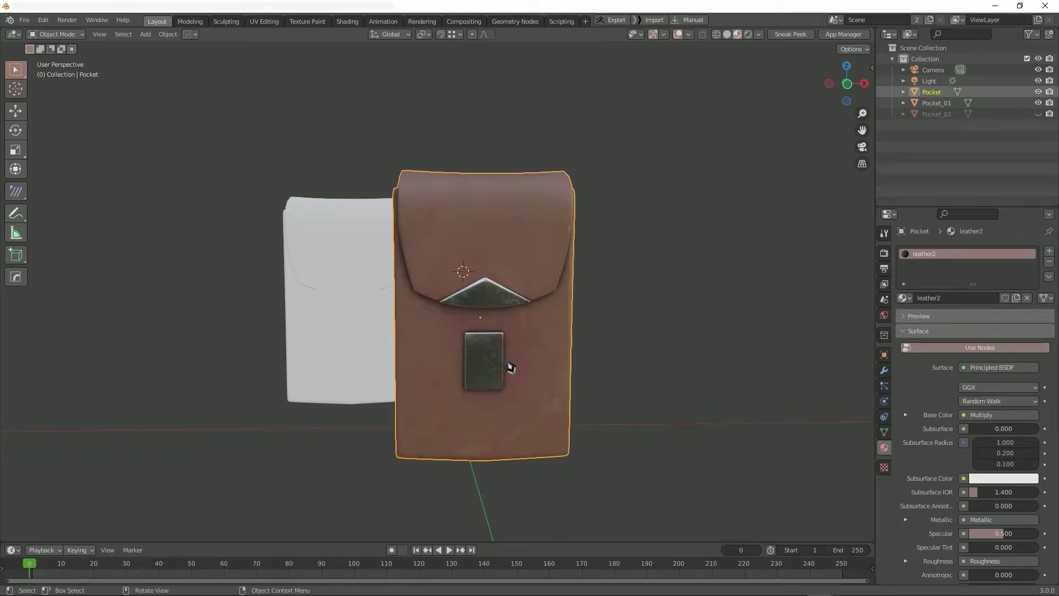
key(h)
click(401, 314)
shift+middle_drag(504, 306, 561, 305)
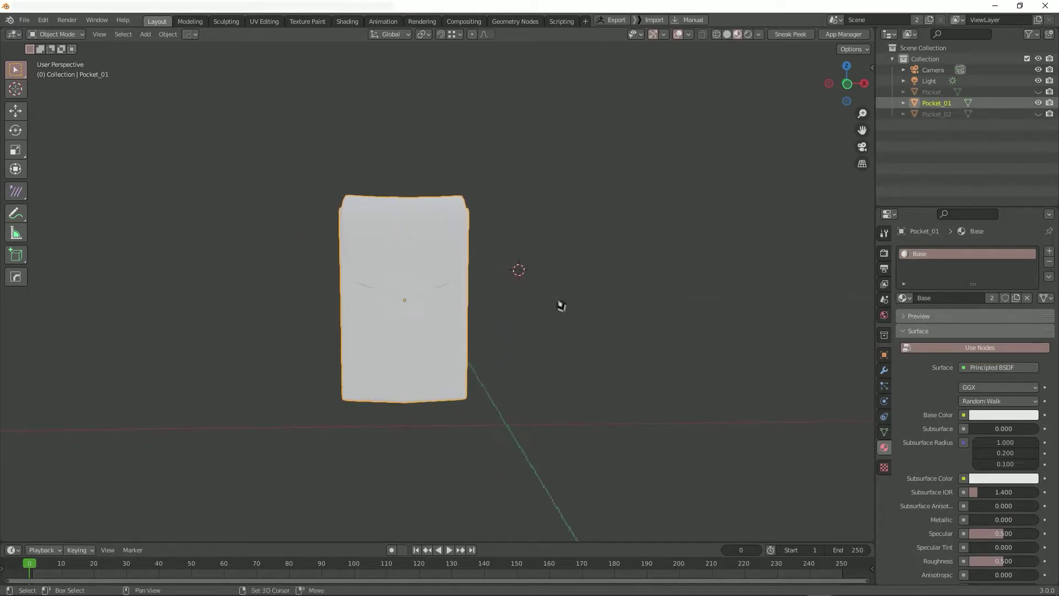
scroll(561, 305, up, 1)
Step: Add a material slot with a new material named Red, coloured pure red
click(1049, 250)
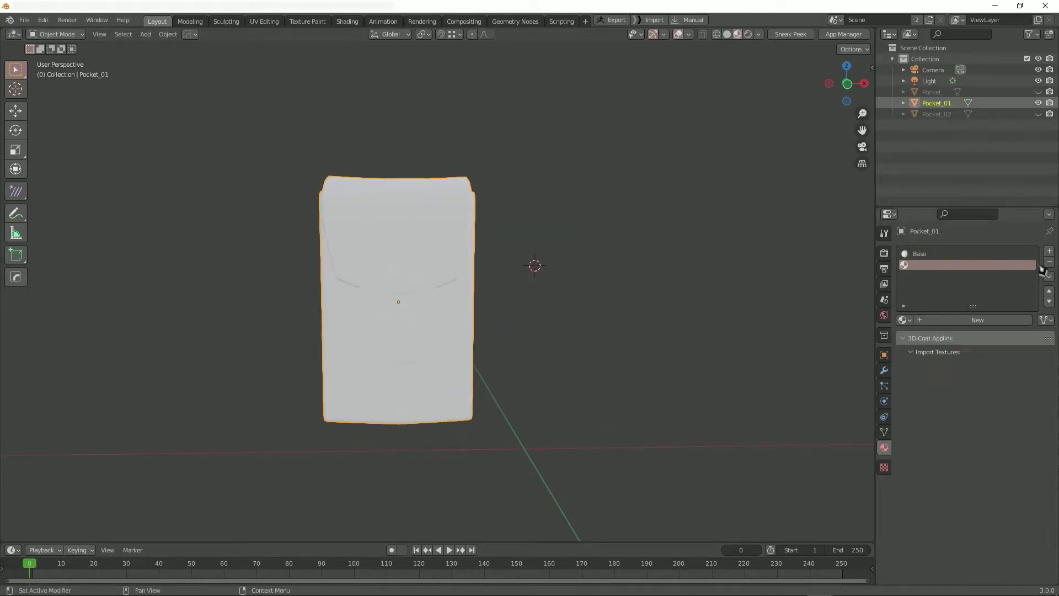
click(977, 320)
double_click(940, 322)
text(Re)
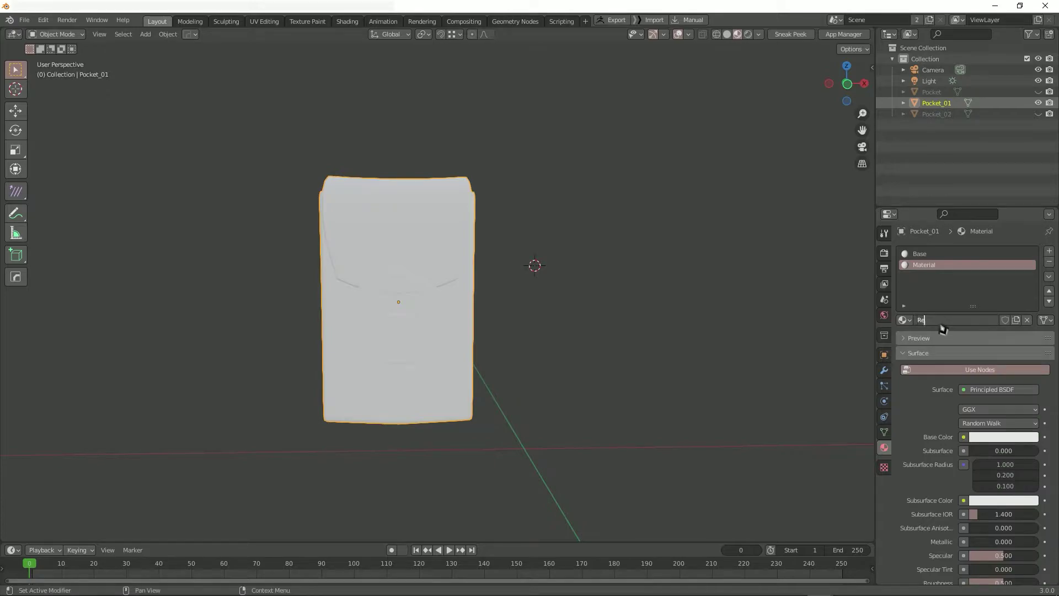
text(d)
key(Return)
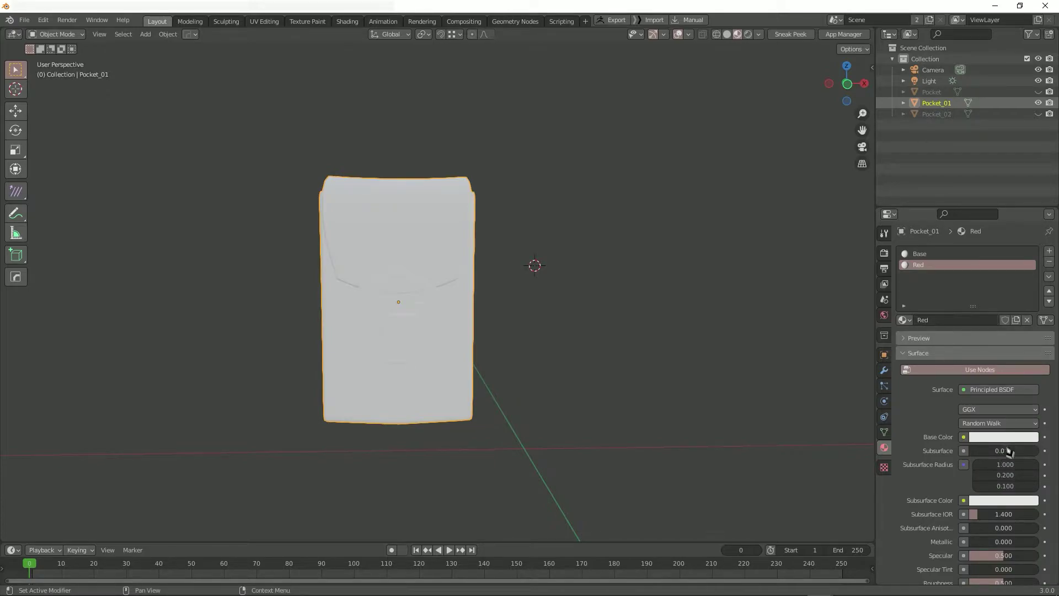
click(1010, 439)
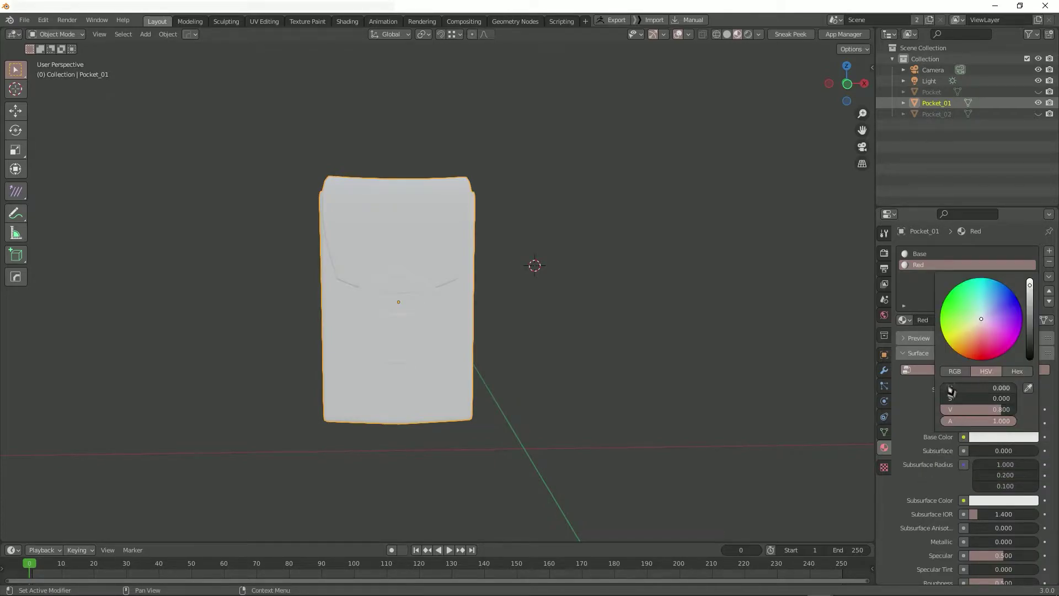
click(958, 373)
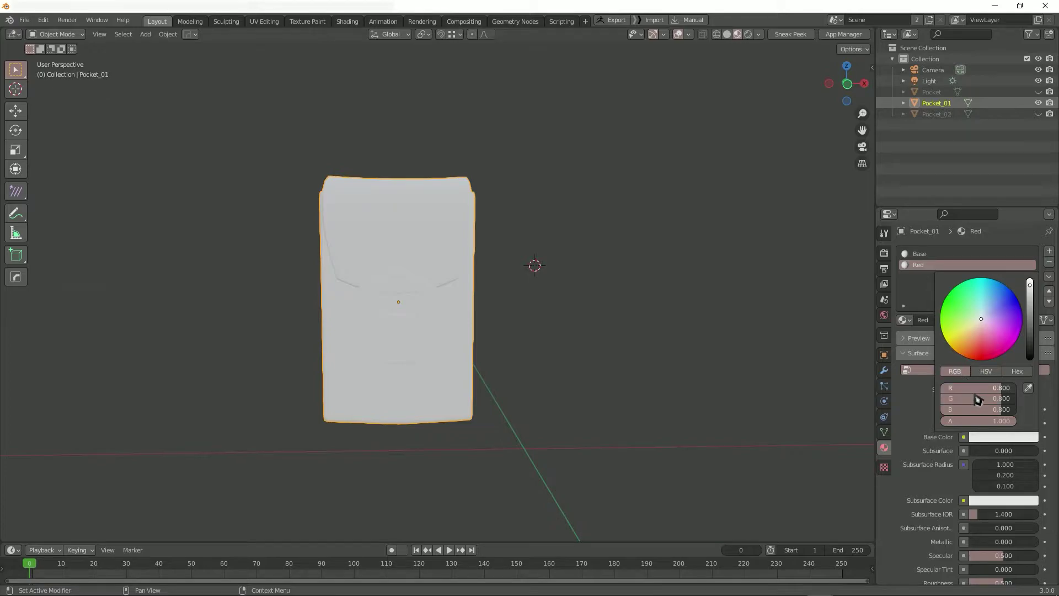
mouse_move(987, 390)
mouse_down()
mouse_move(1009, 390)
mouse_move(999, 412)
mouse_move(945, 413)
mouse_up()
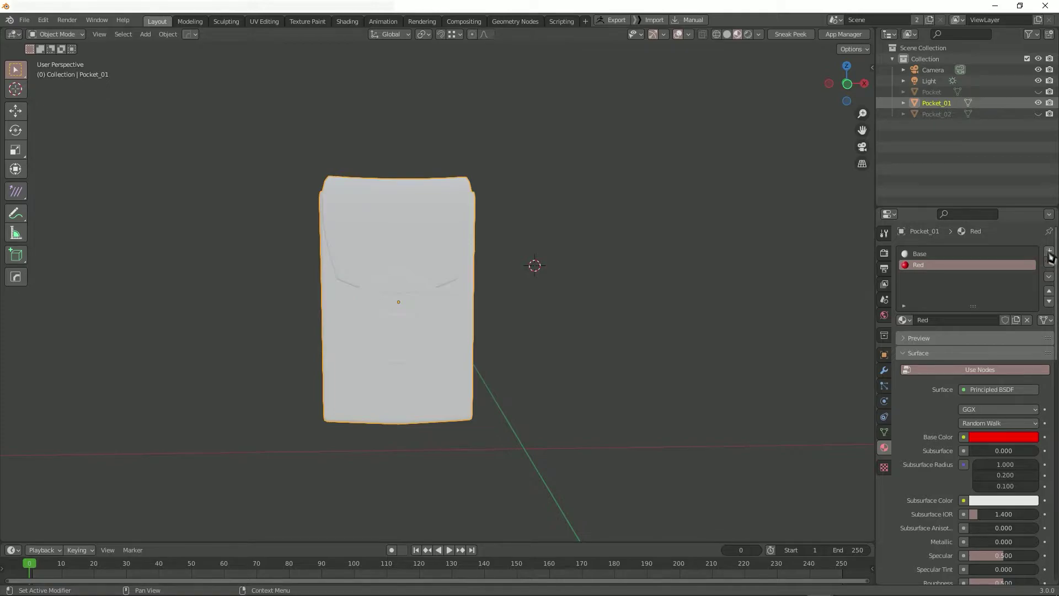
Step: Add a second slot with a new material named Green, coloured bright green
click(1048, 251)
click(938, 321)
double_click(944, 321)
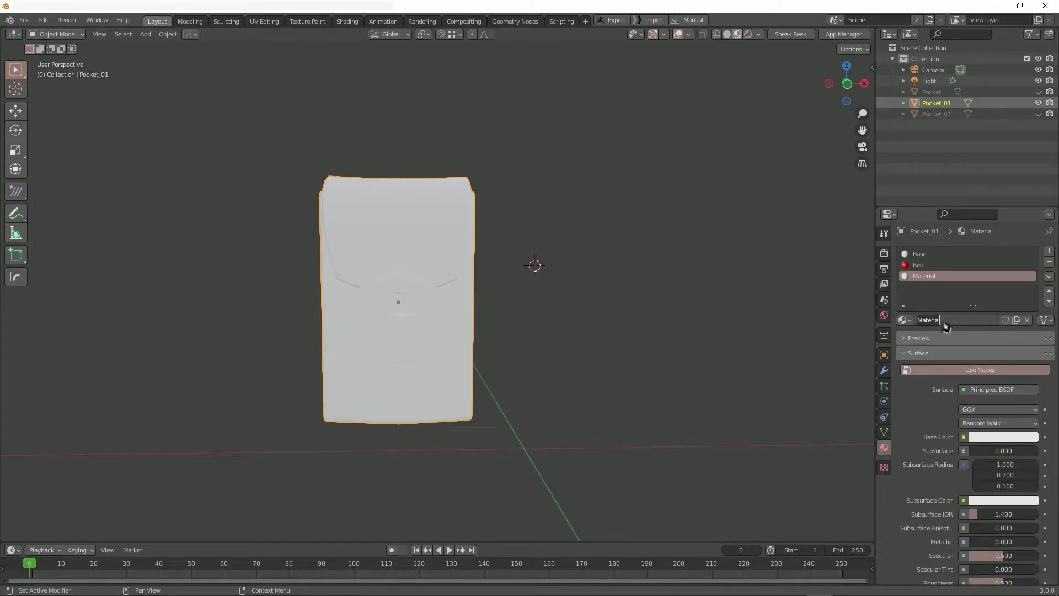
text(Green)
key(Return)
click(999, 437)
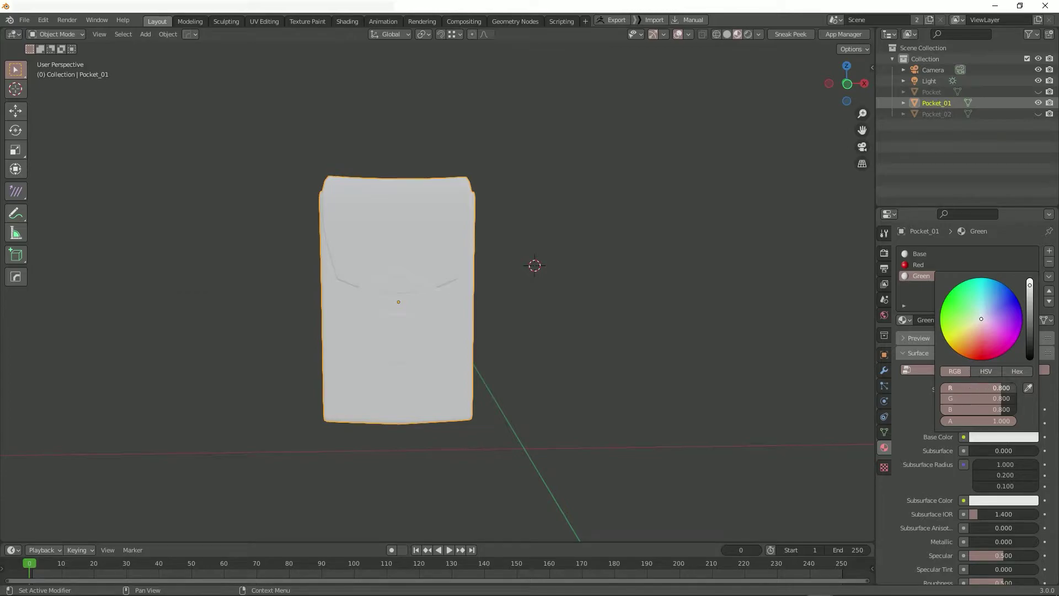
mouse_move(979, 387)
mouse_down()
mouse_move(943, 387)
mouse_move(1015, 398)
mouse_move(943, 409)
mouse_up()
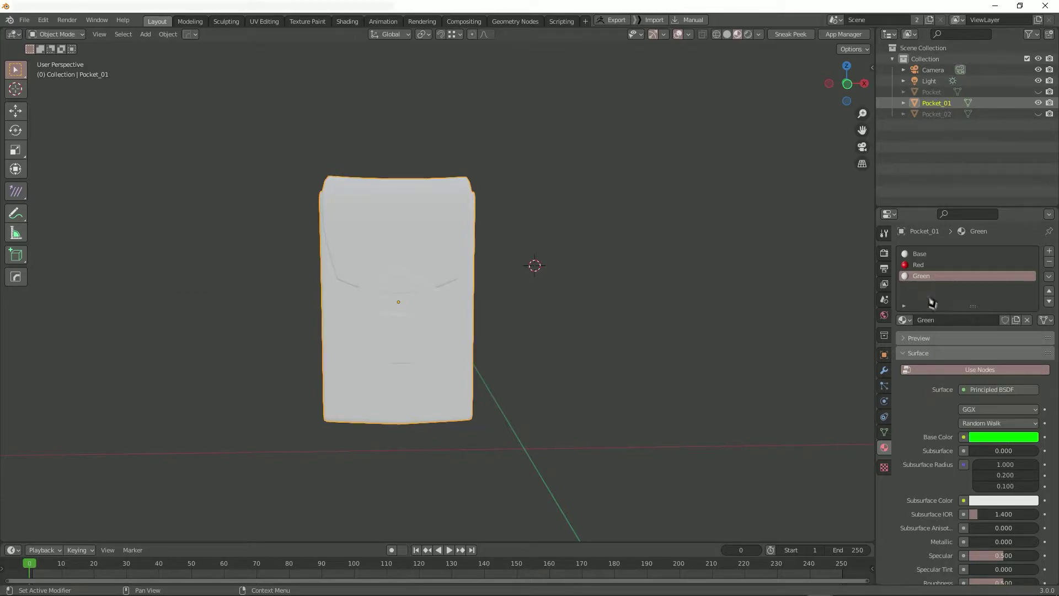
Step: Add a third slot with a new material named Blue, coloured blue
click(1049, 251)
click(950, 325)
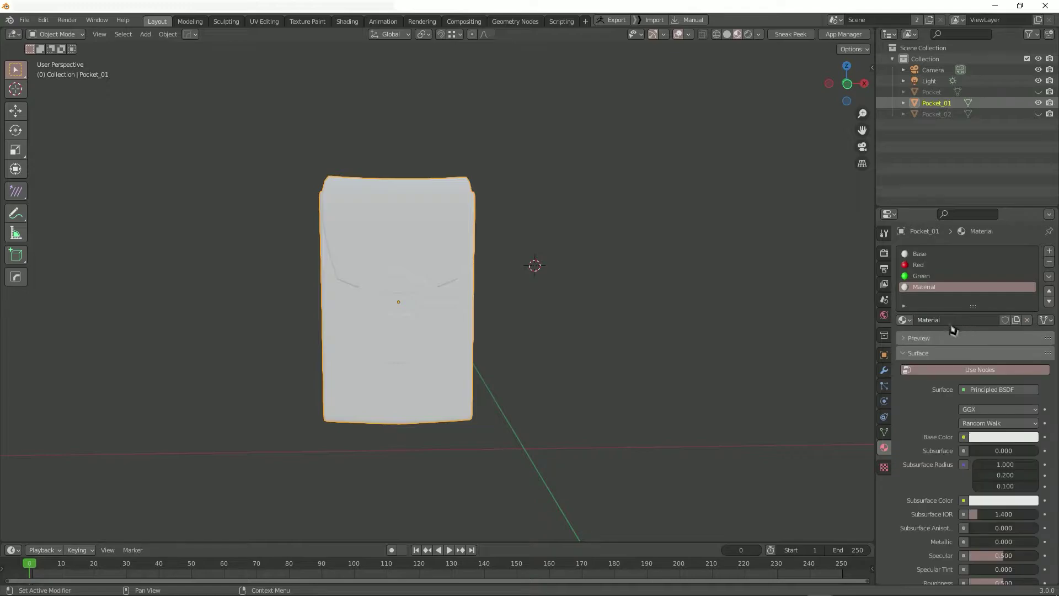
double_click(950, 324)
text(Blue)
key(Return)
click(1003, 437)
drag(986, 388, 986, 398)
text(0.800)
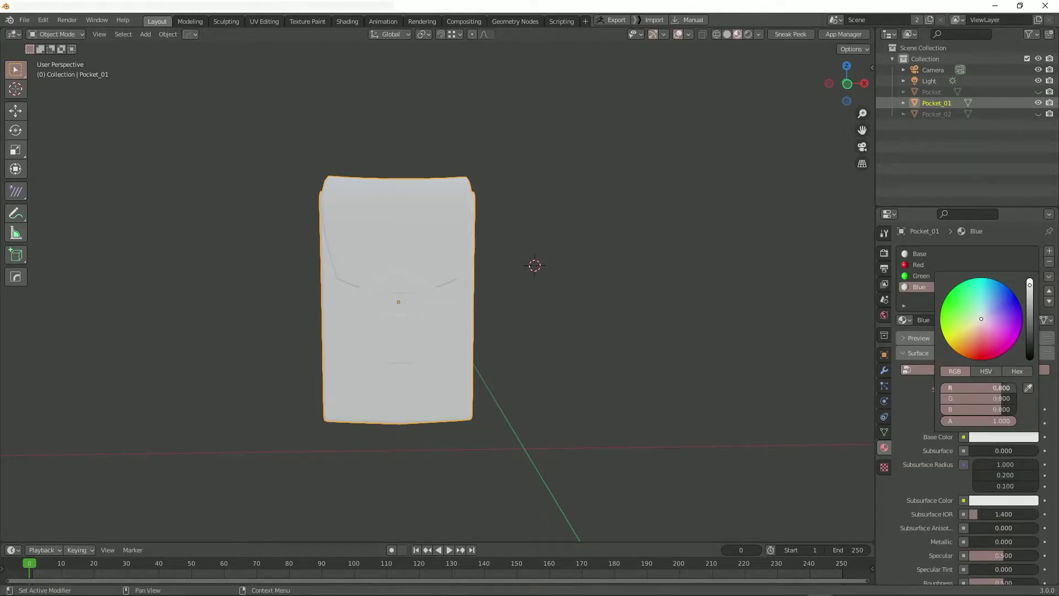
key(Return)
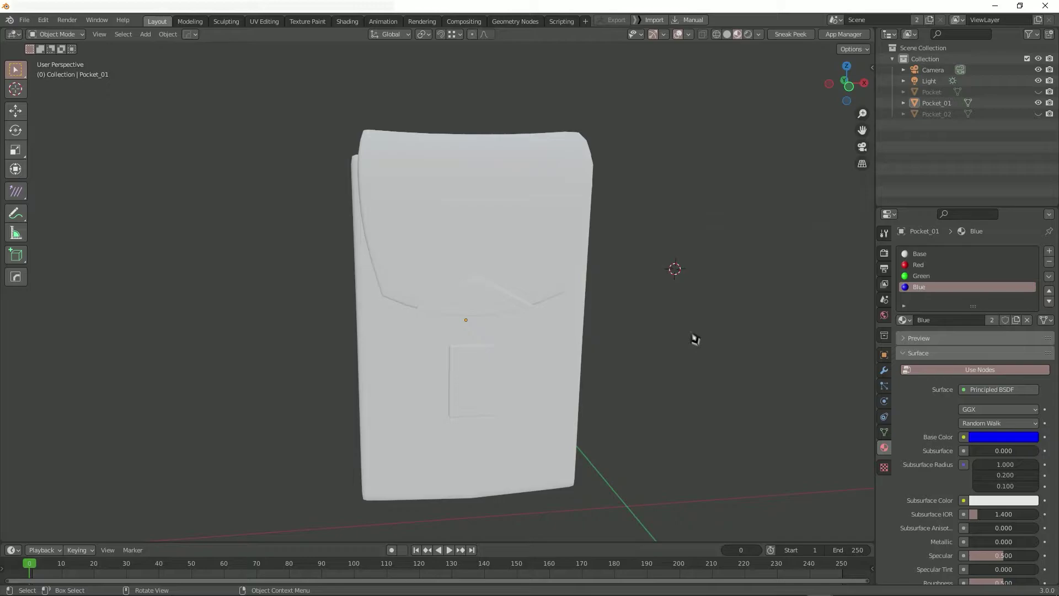
Step: Enter Edit Mode on the white pocket and assign Blue to the triangular clasp
click(508, 303)
key(Tab)
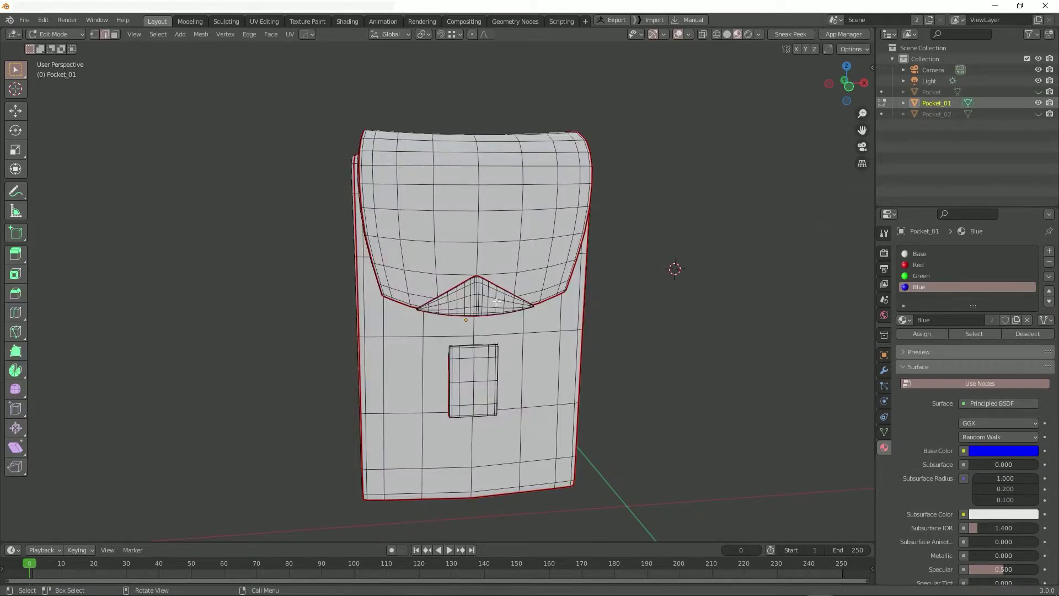
key(l)
click(921, 334)
key(alt+a)
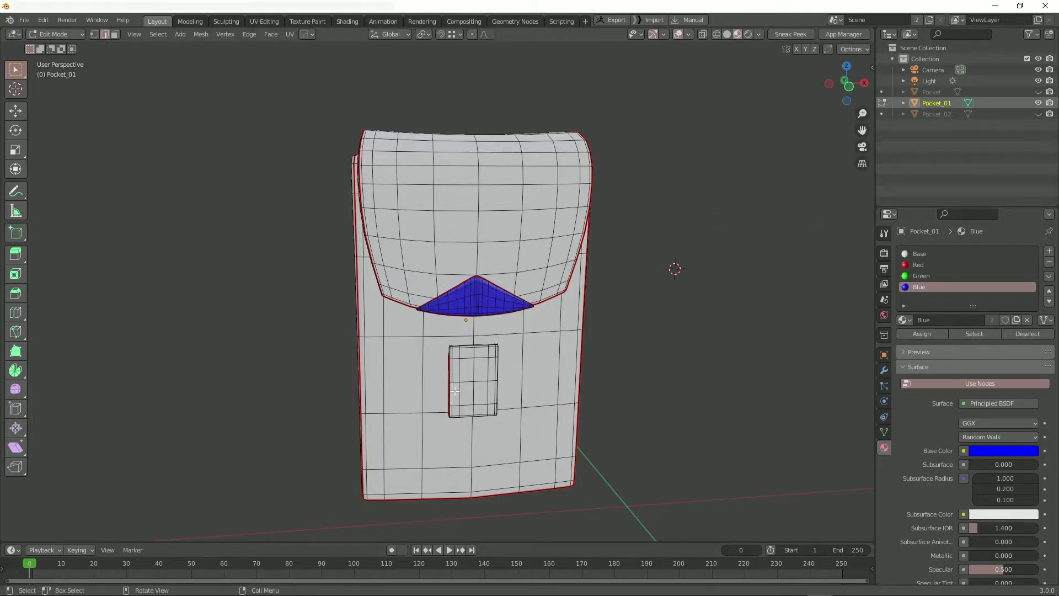
Step: Assign the Red material to the pocket's front rectangle
key(l)
click(917, 265)
click(921, 334)
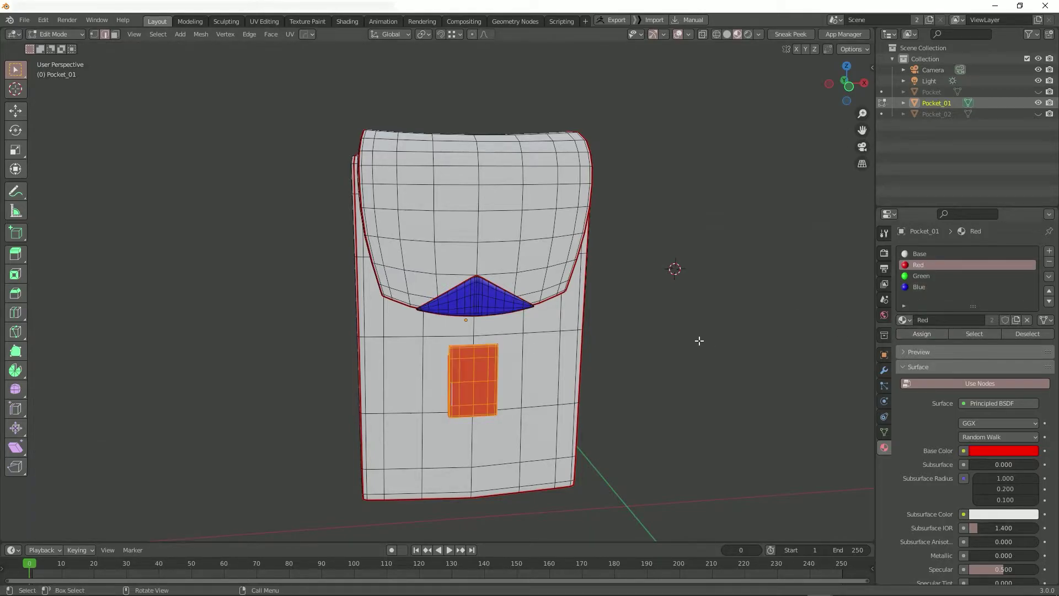
key(alt+a)
Step: Assign Green to the two round back buttons, then return to Object Mode
middle_drag(698, 341, 490, 209)
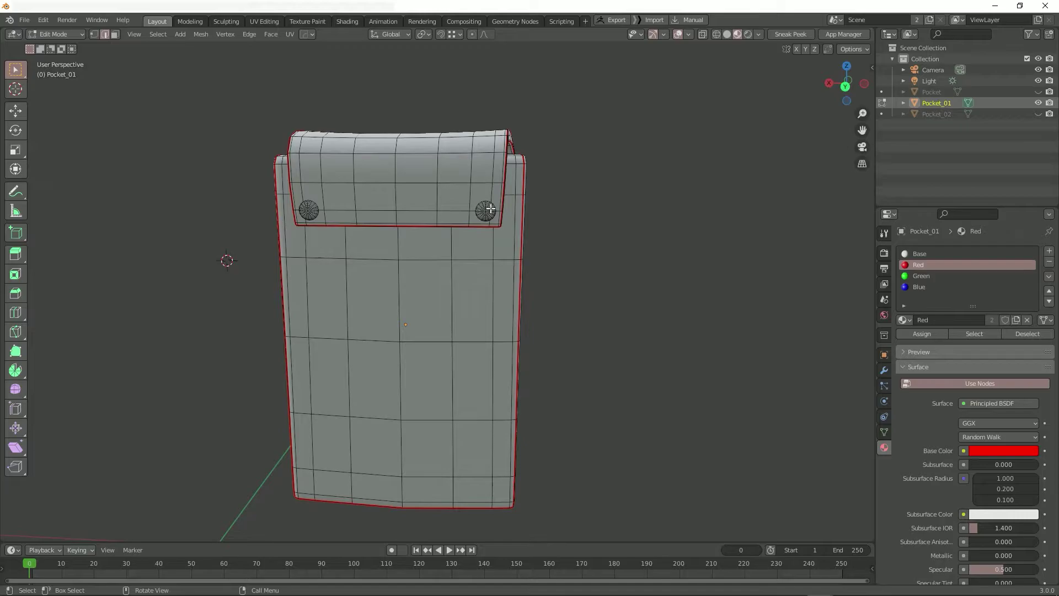
key(l)
key(l)
click(917, 276)
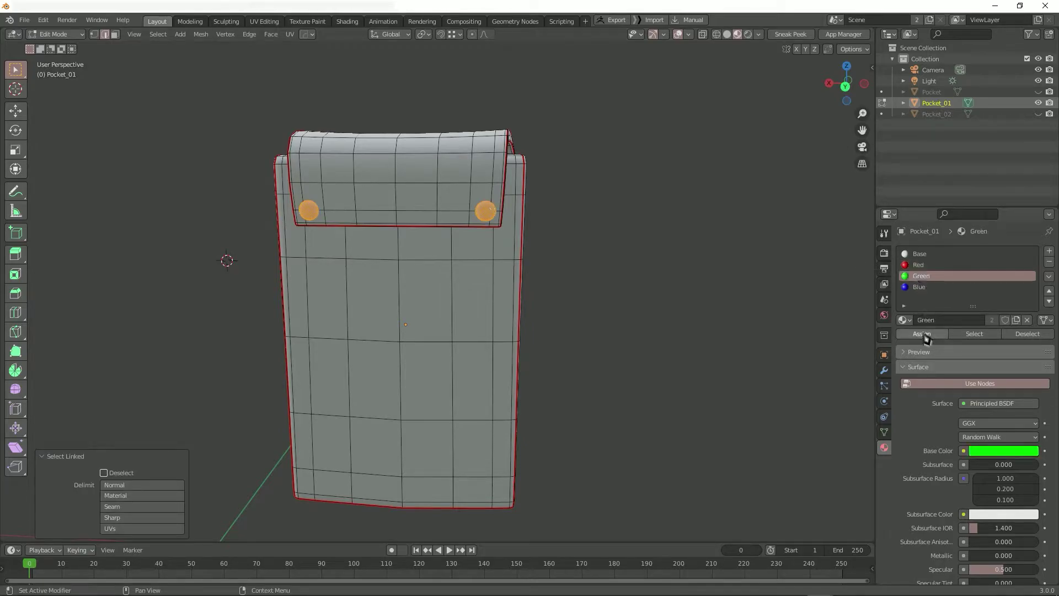
click(921, 334)
key(alt+a)
middle_drag(699, 303, 681, 326)
key(Tab)
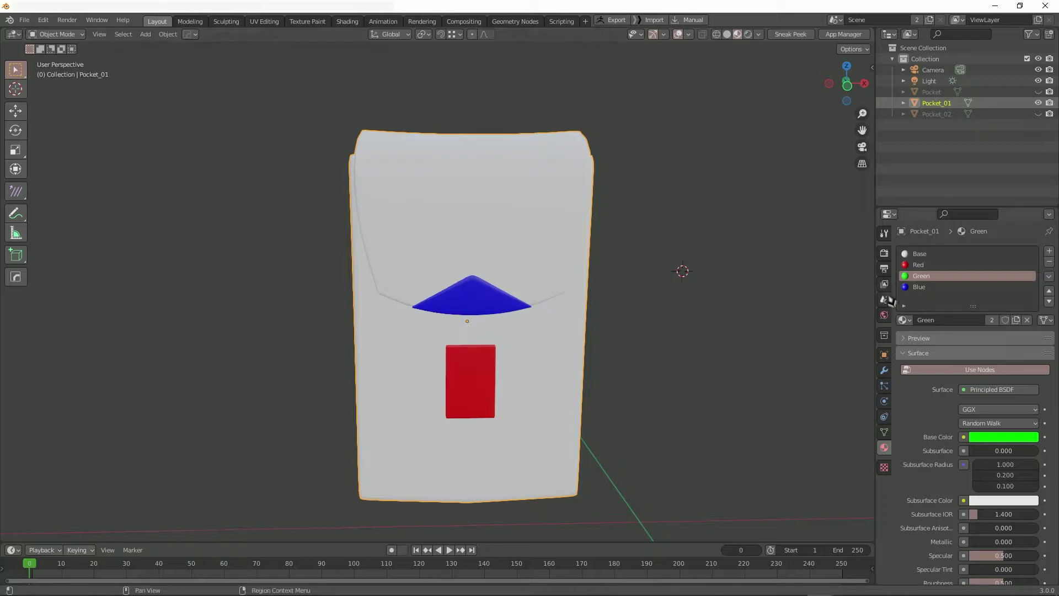
Step: Switch the render engine to Cycles
click(884, 252)
click(993, 251)
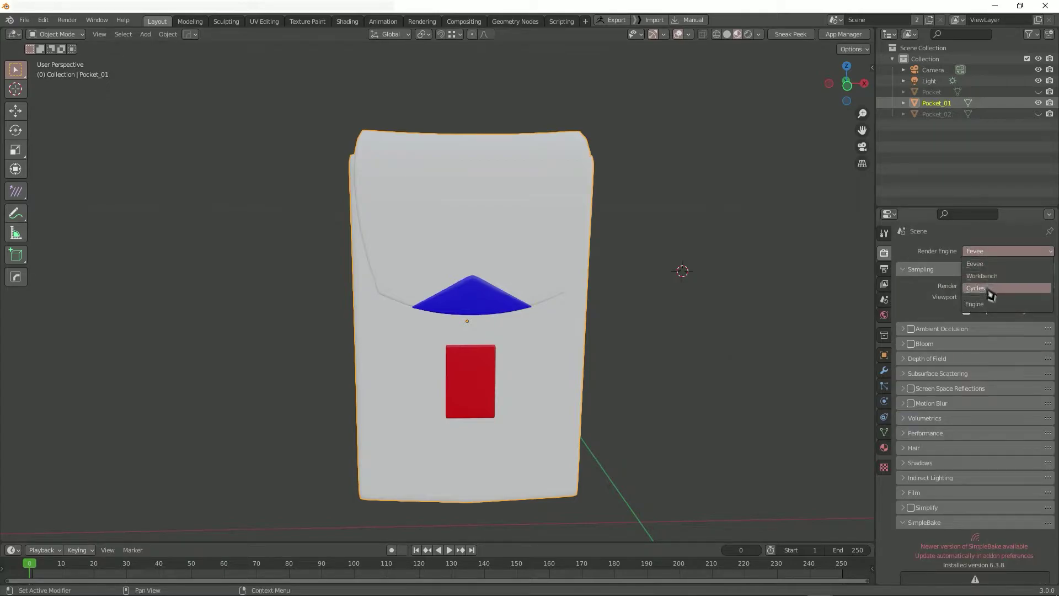
click(984, 288)
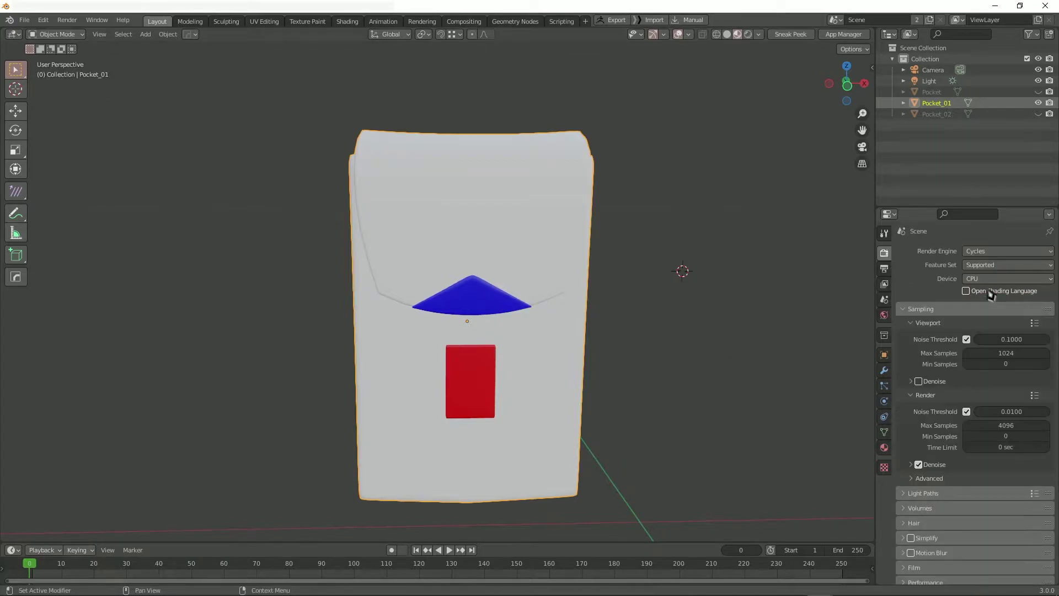
Step: Set the bake type to Diffuse with direct and indirect lighting disabled
scroll(912, 385, down, 6)
click(920, 467)
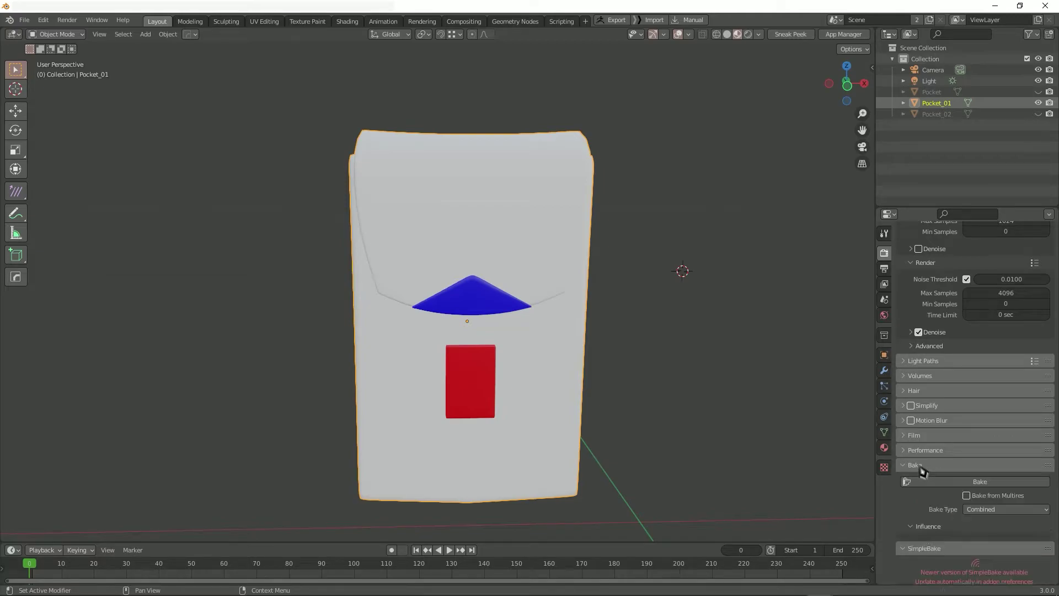
scroll(922, 472, down, 3)
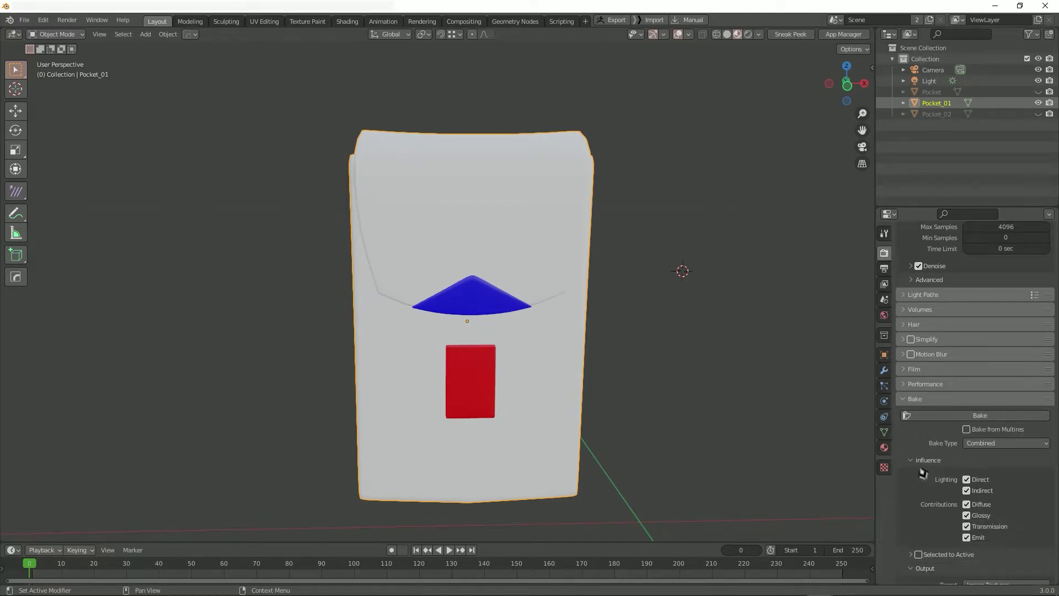
click(986, 444)
click(982, 334)
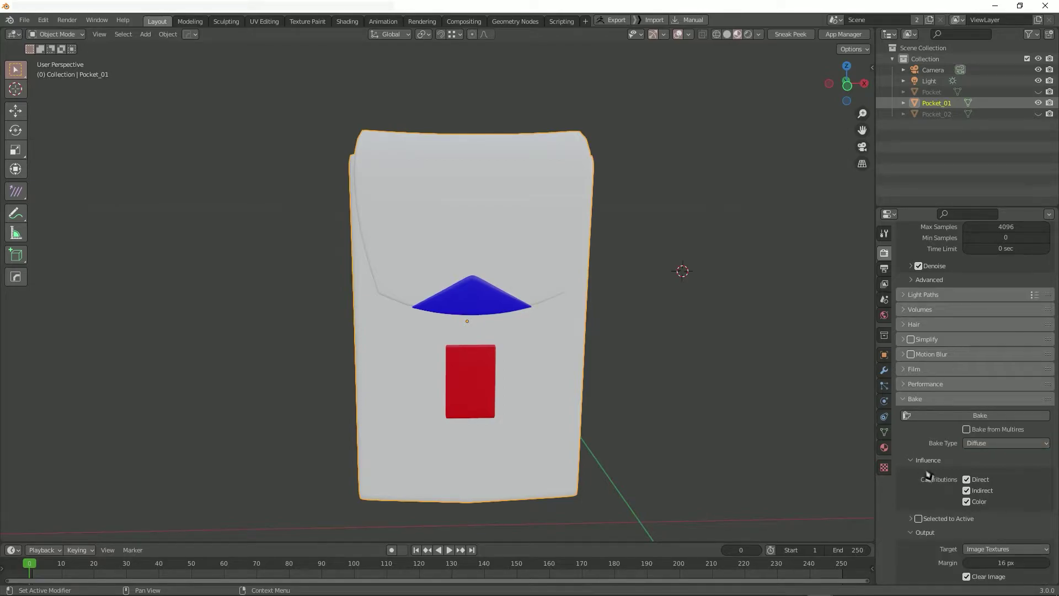
scroll(928, 476, down, 1)
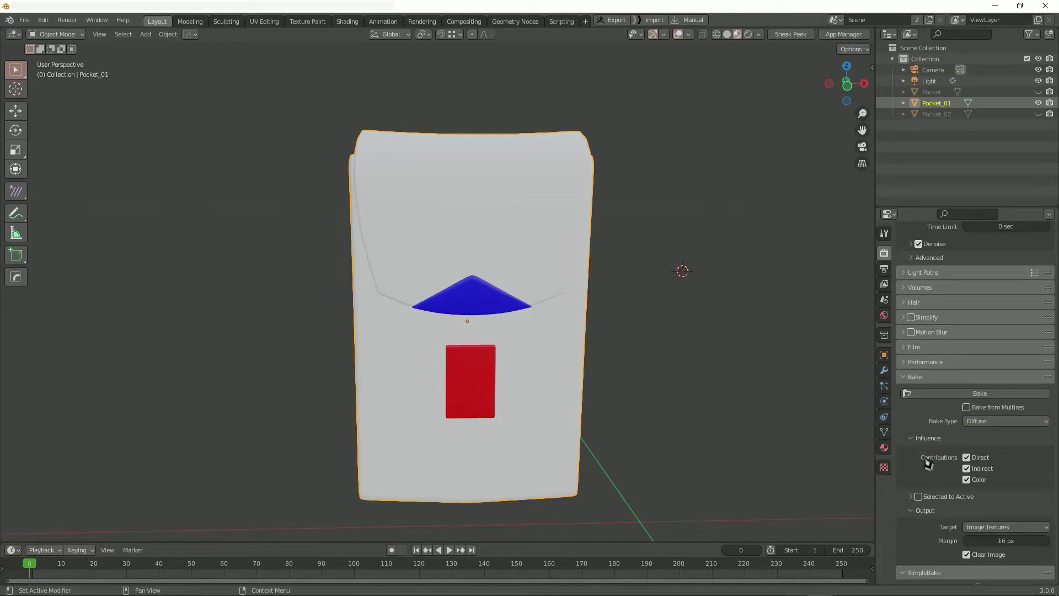
click(967, 457)
click(967, 469)
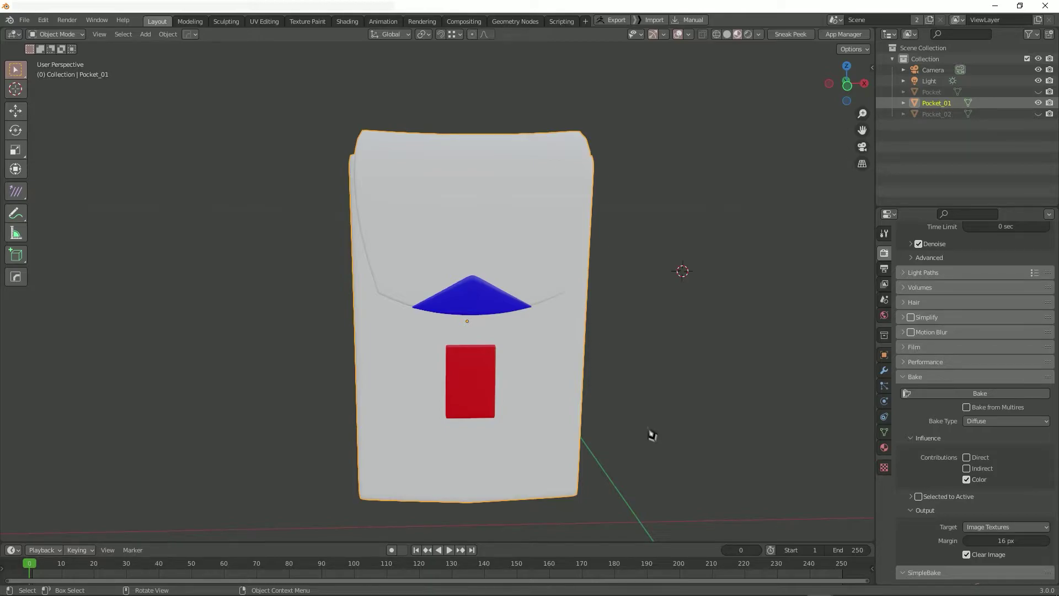
Step: In the Shading workspace, add an Image Texture node to the Base material
click(348, 22)
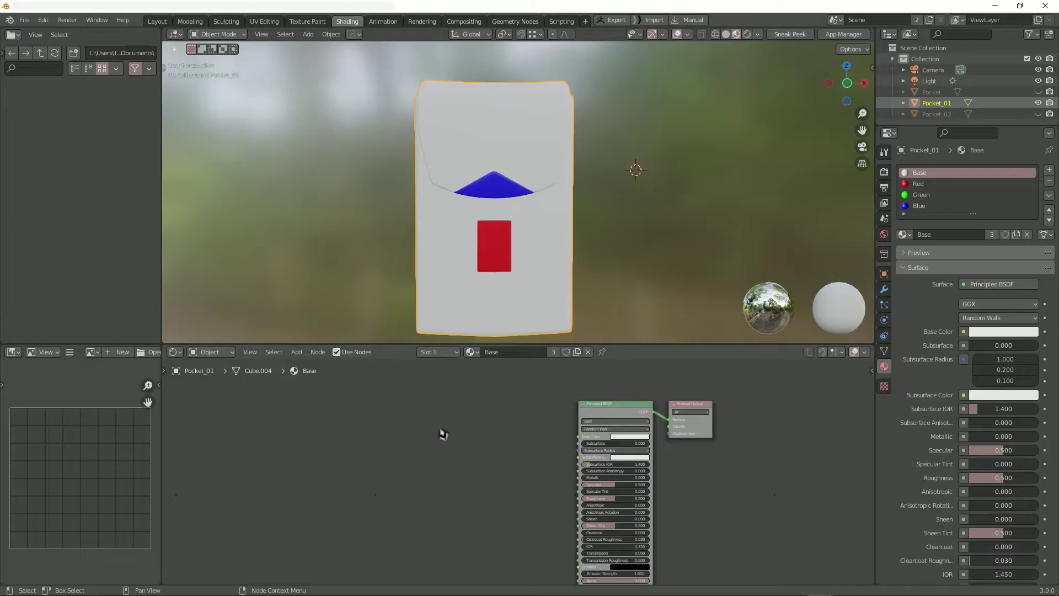
key(shift+a)
click(443, 434)
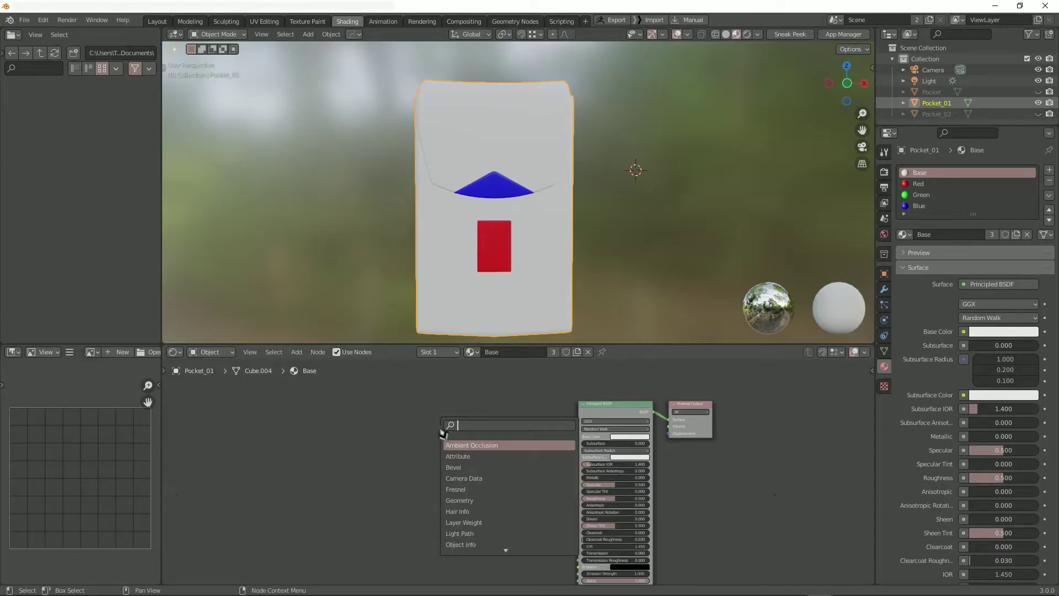
text(iamge)
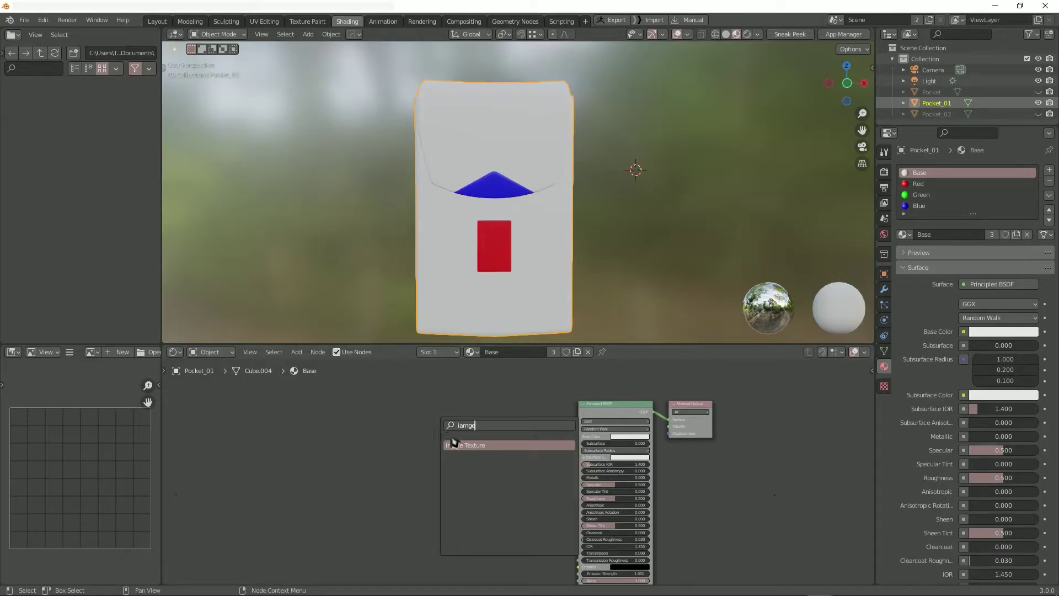
click(455, 445)
scroll(543, 454, up, 1)
scroll(549, 481, up, 3)
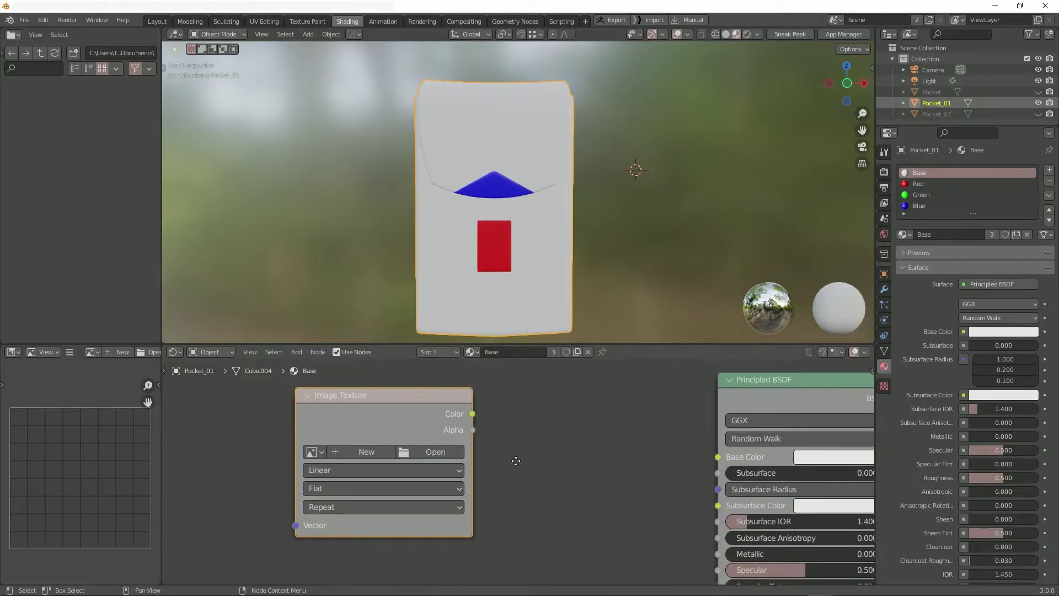
scroll(541, 481, up, 1)
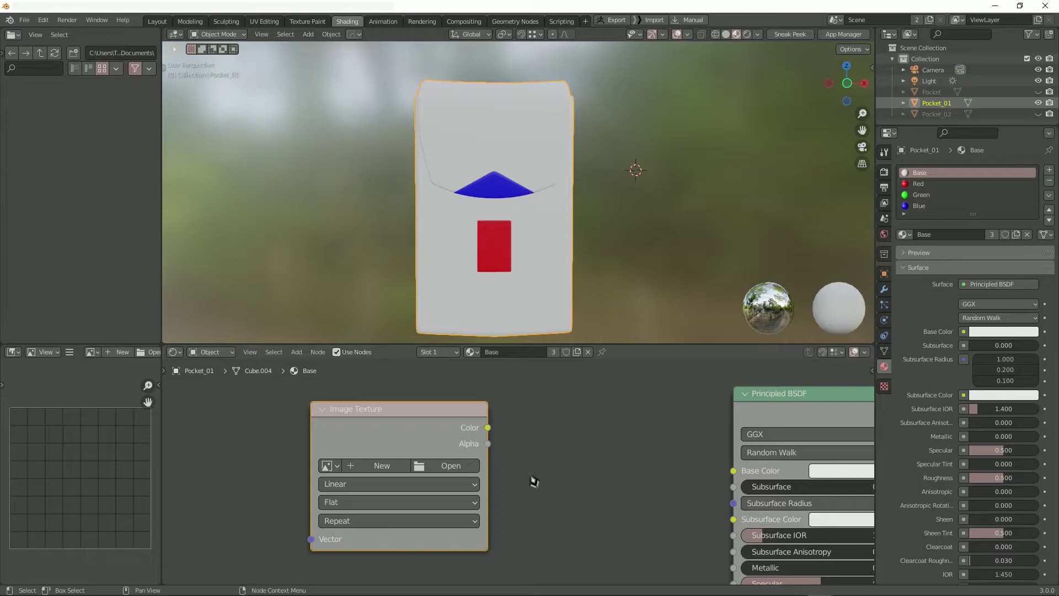
Step: Create a new 2048 × 2048 image named ColorID in the node
click(381, 466)
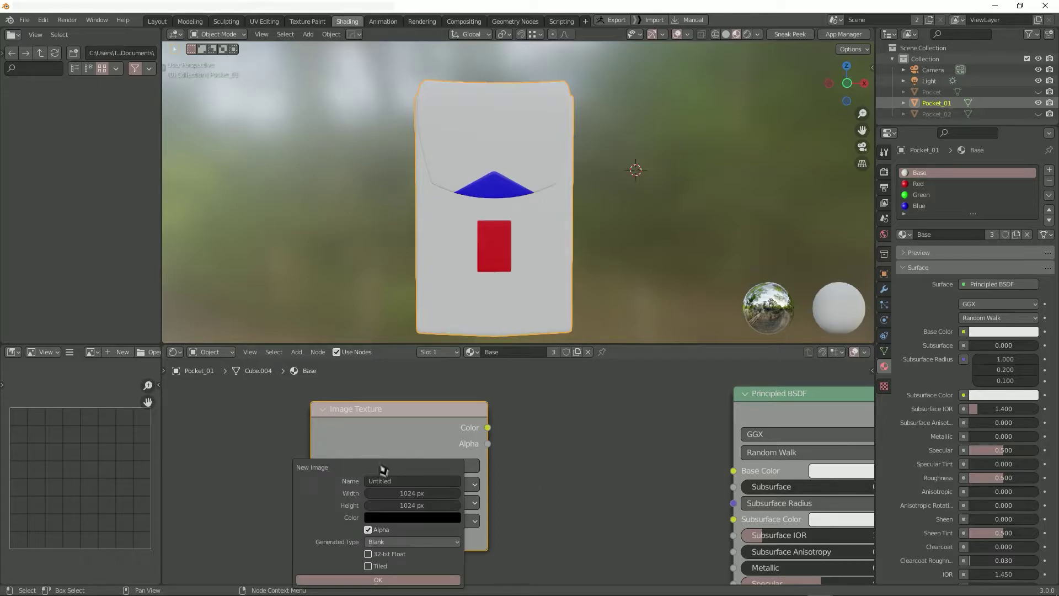
click(425, 482)
text(C)
text(olo)
text(rID)
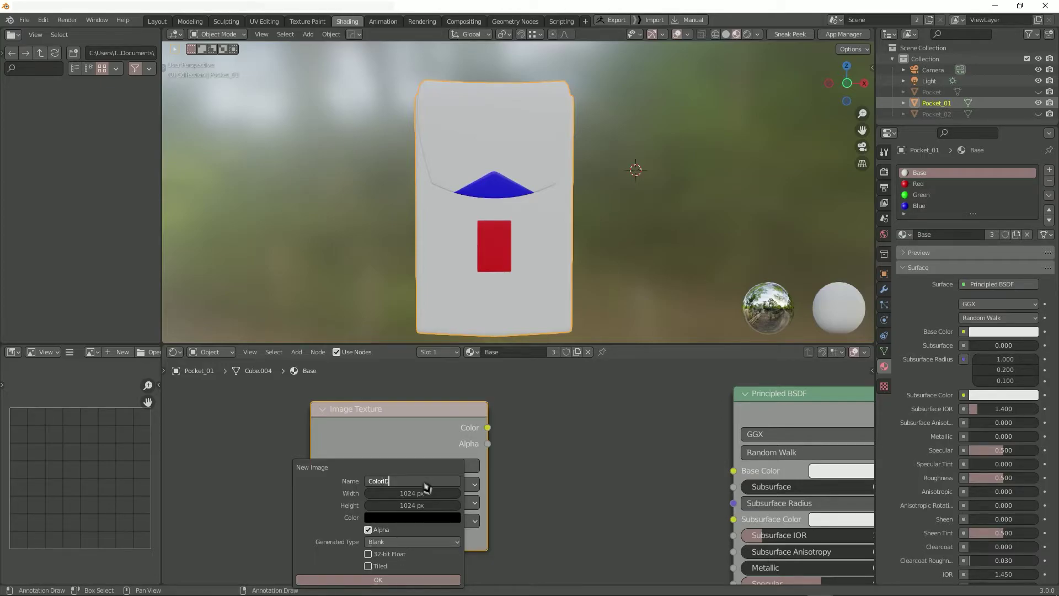
key(Tab)
text(2048)
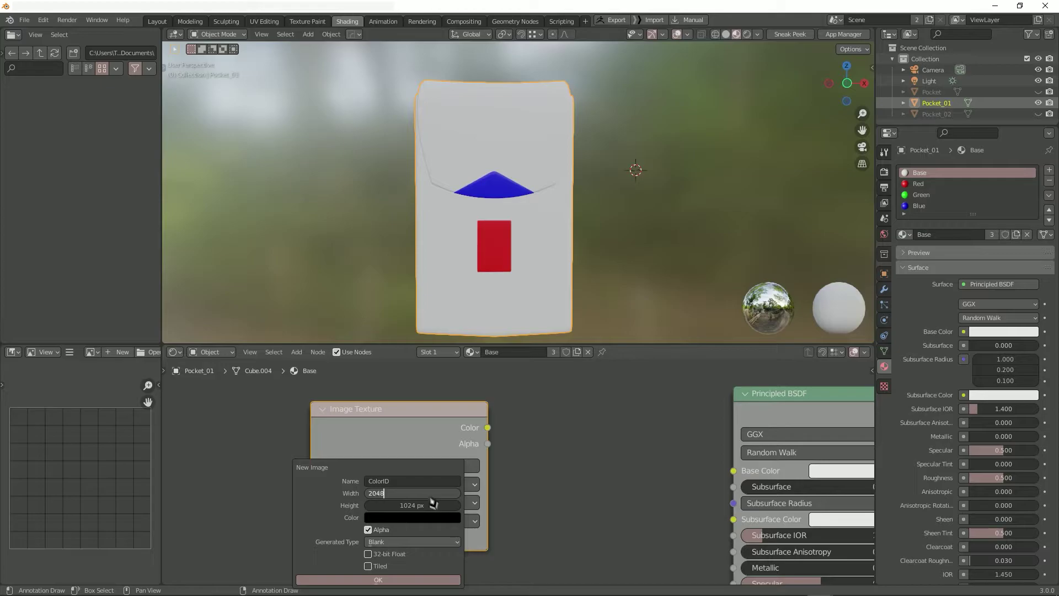
key(Tab)
text(20)
key(Return)
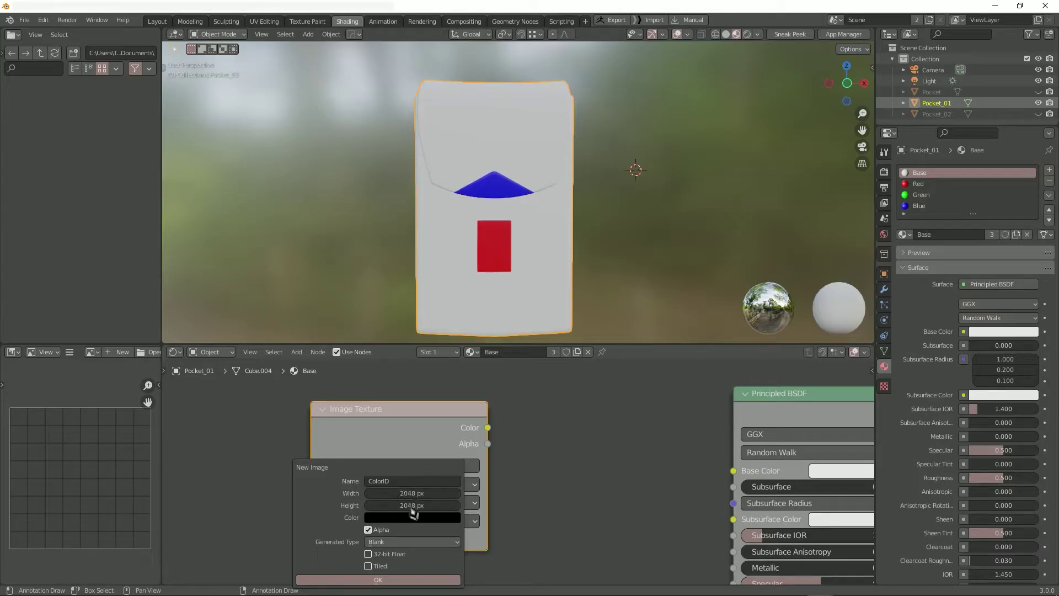
click(403, 579)
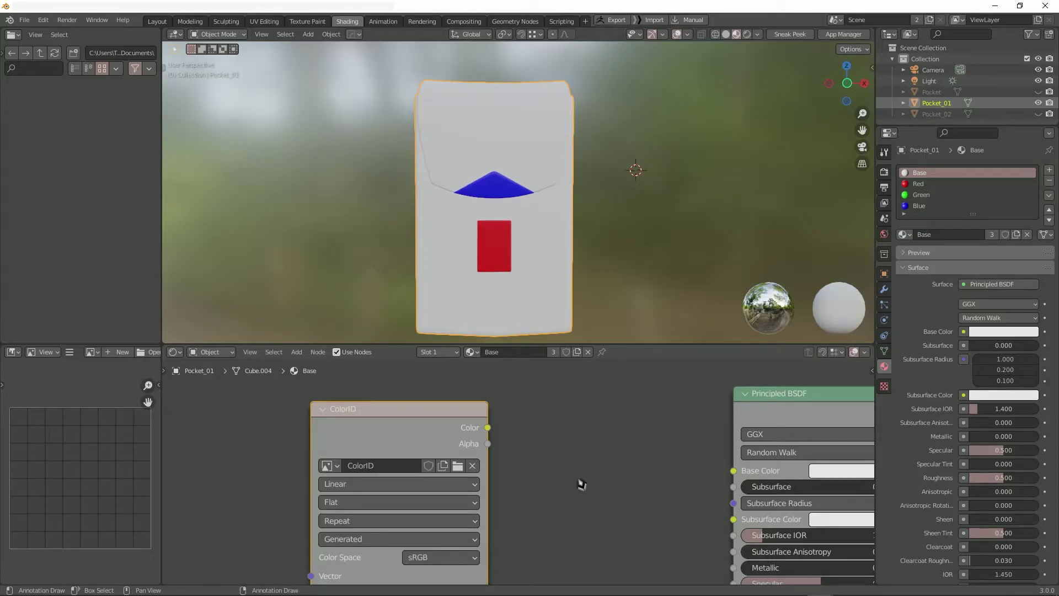
Step: Step through the Red, Green and Blue materials, pasting the ColorID image node into Blue
shift+scroll(581, 469, down, 1)
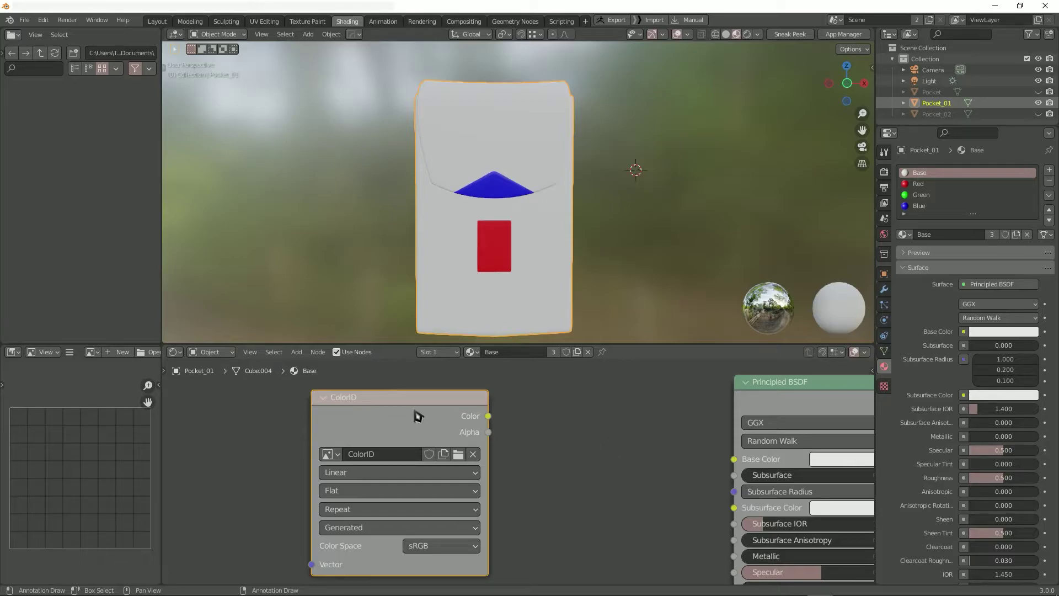
click(943, 185)
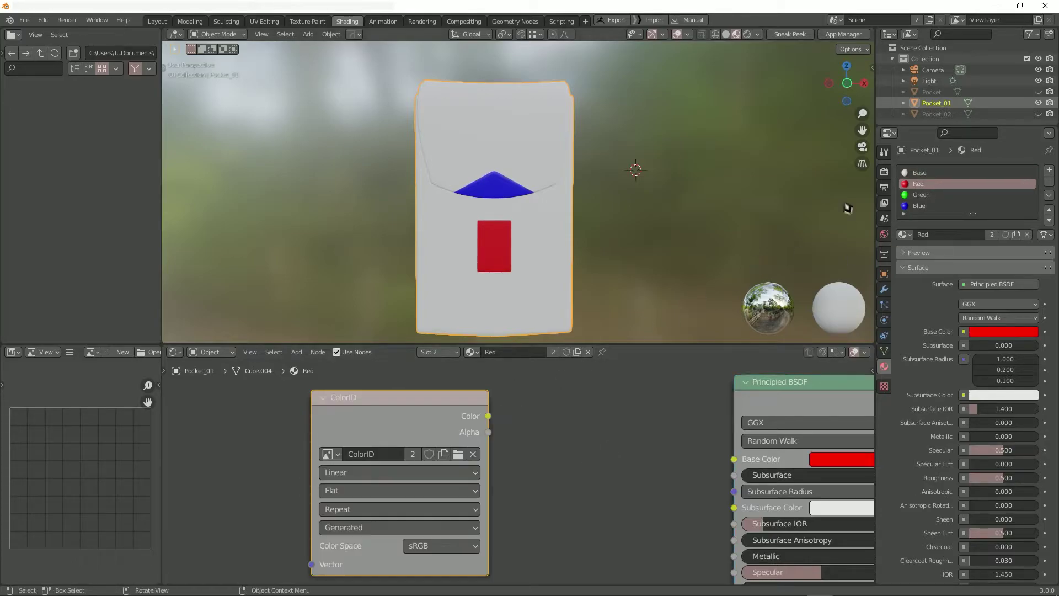
click(950, 194)
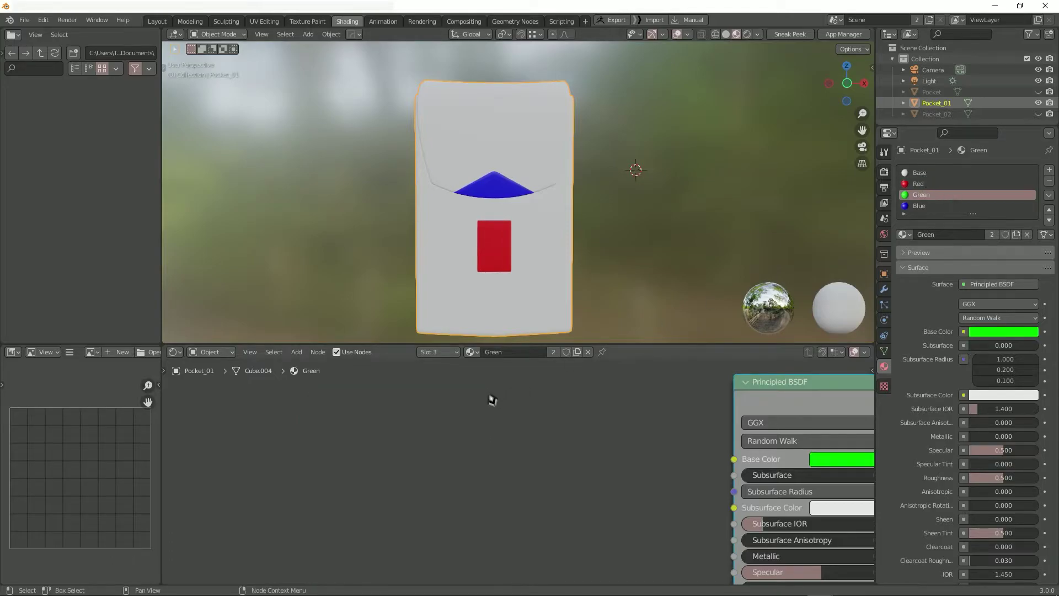
click(938, 210)
key(ctrl+v)
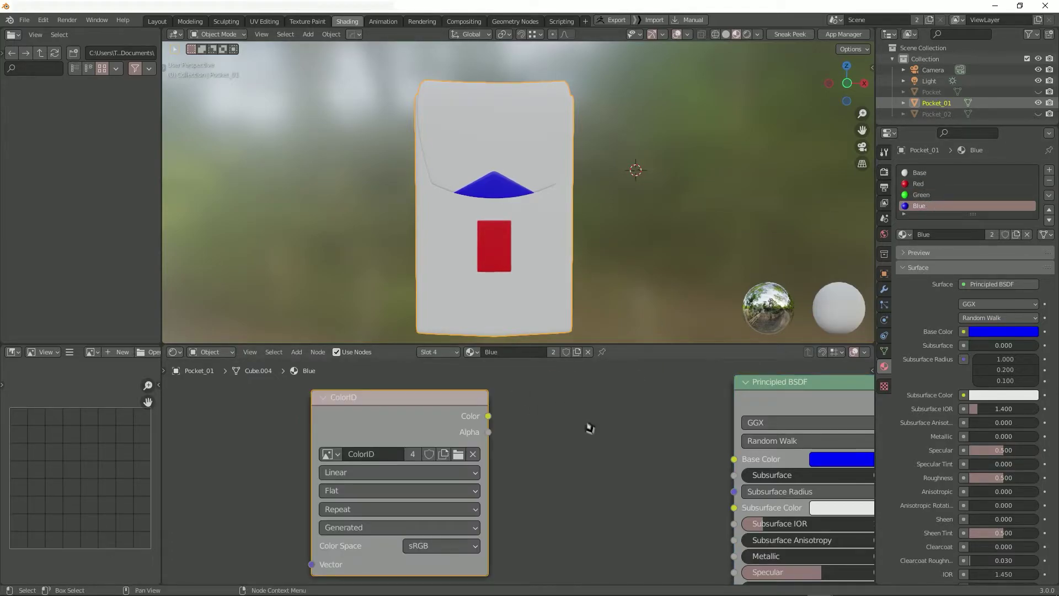
scroll(593, 430, down, 2)
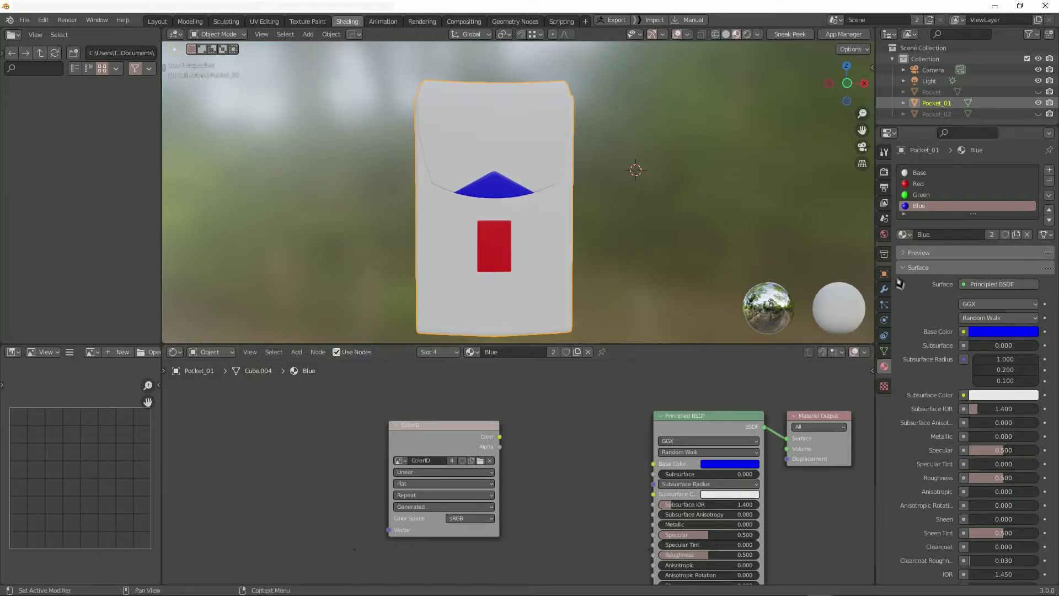
Step: Run the Diffuse colour-only bake from Render Properties into the ColorID image
click(884, 175)
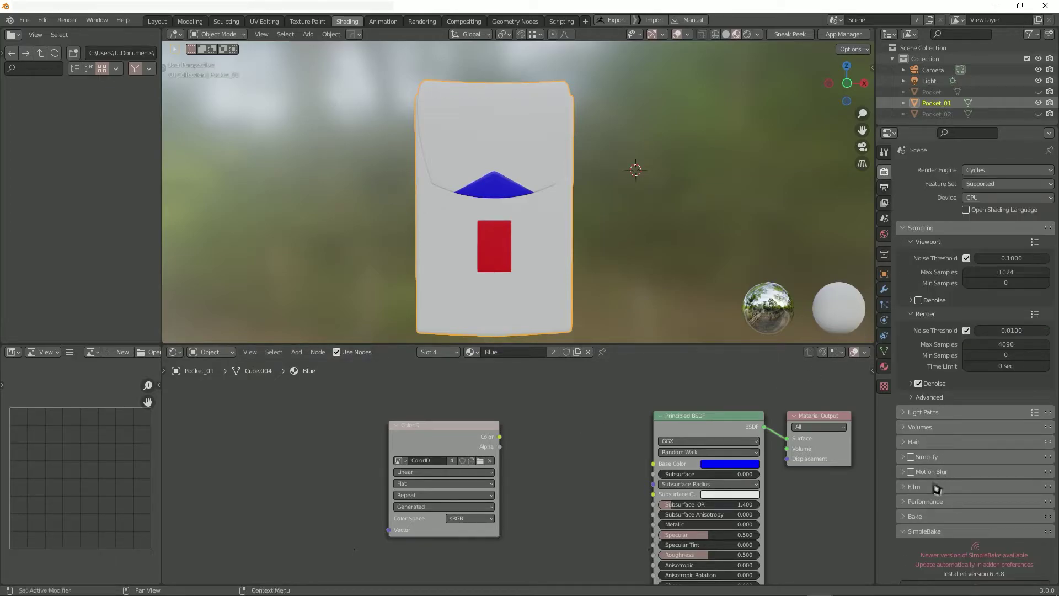
click(916, 516)
scroll(940, 469, down, 5)
scroll(973, 452, down, 1)
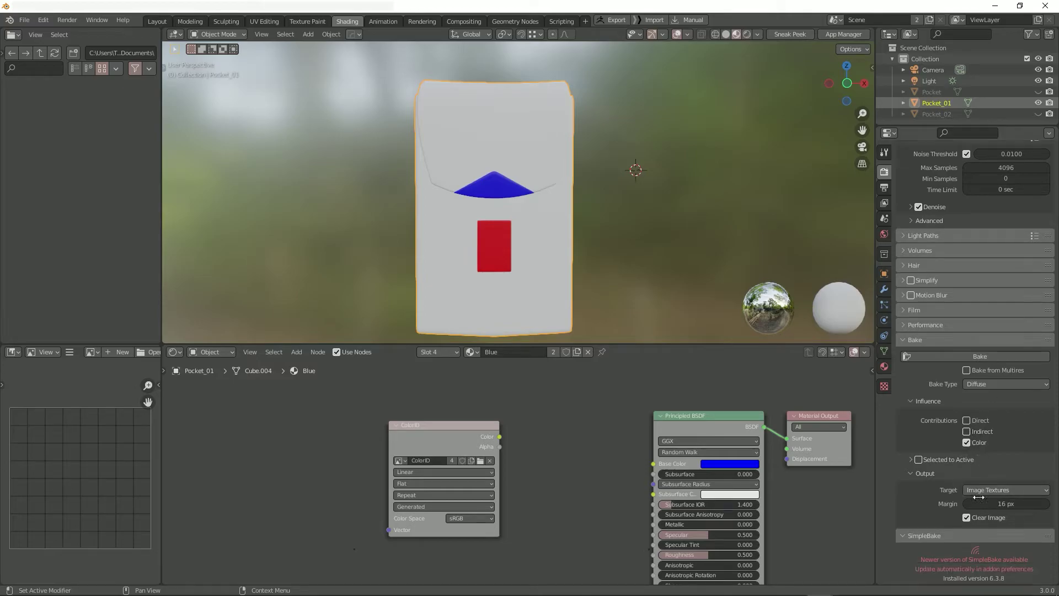
click(973, 357)
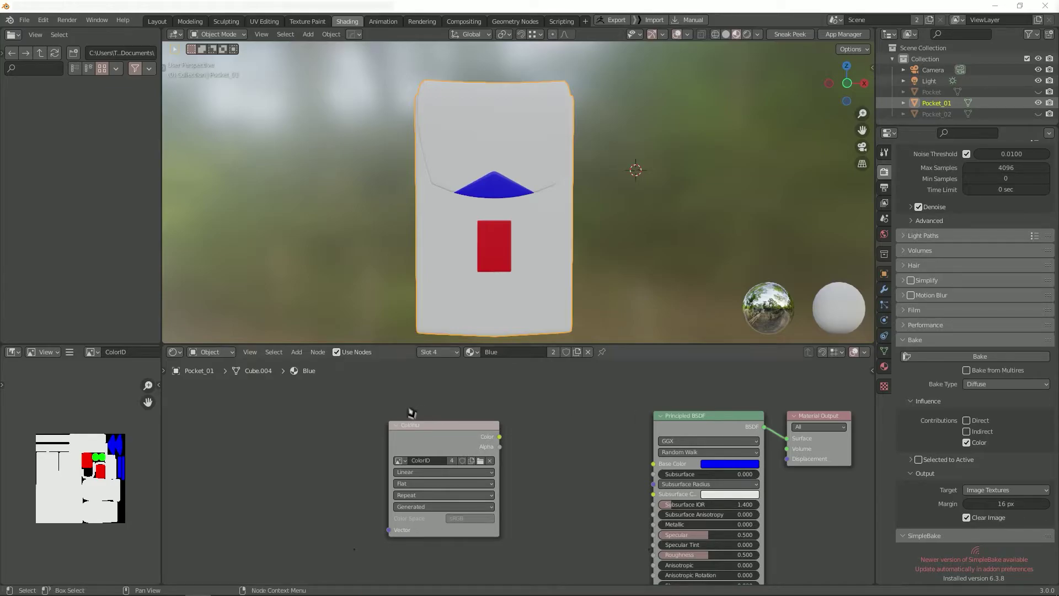
click(70, 355)
mouse_move(114, 376)
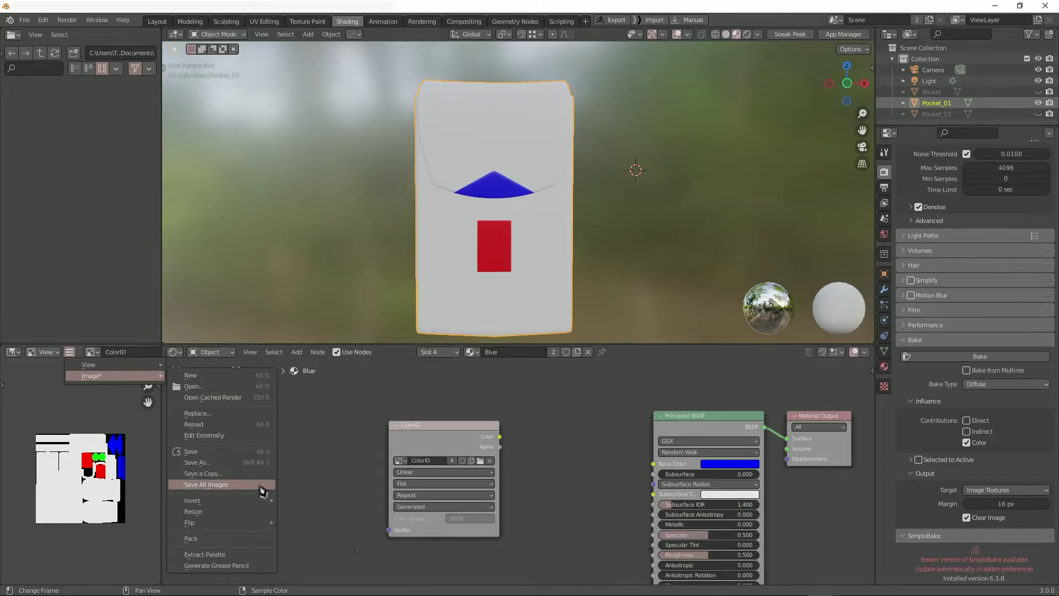
Step: Save the baked image as ColorID.png inside the 3. BSP_ColorID folder
click(252, 462)
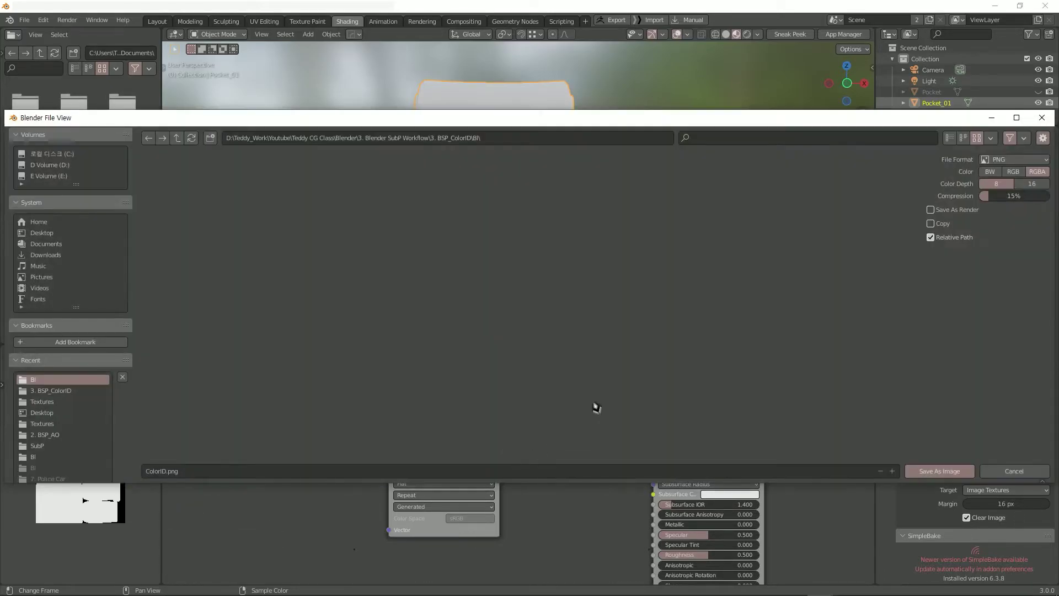
click(177, 140)
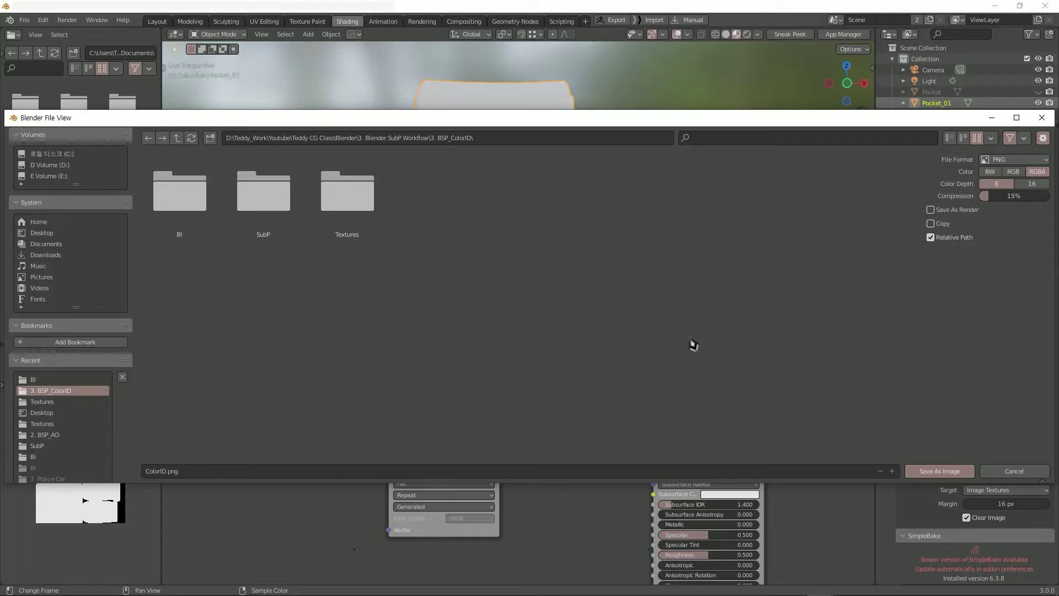
click(944, 471)
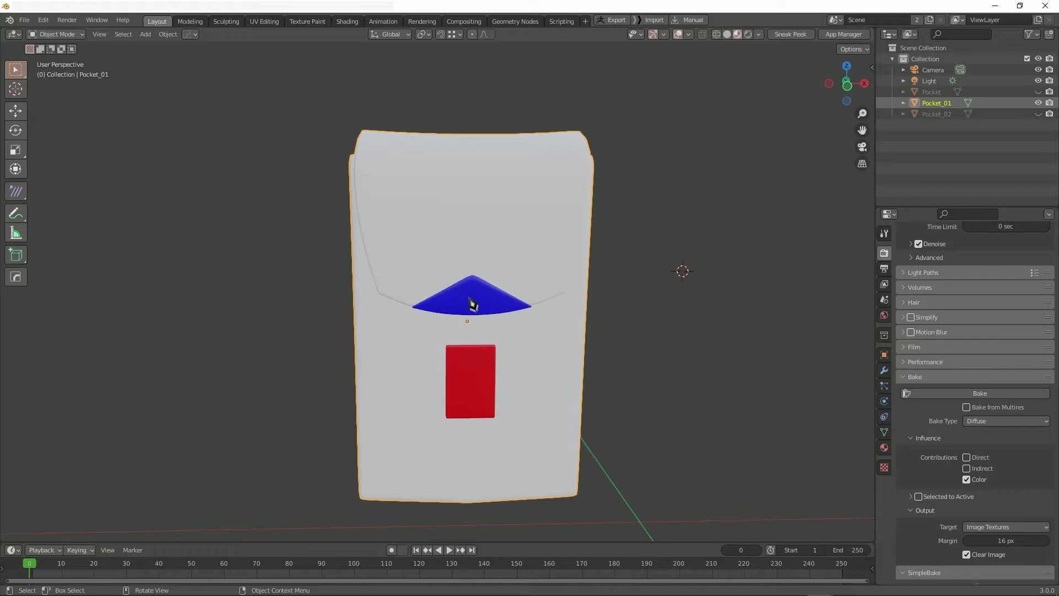
Step: Remove the Red, Green and Blue slots and reassign the leather material to the pocket
middle_drag(488, 372, 674, 349)
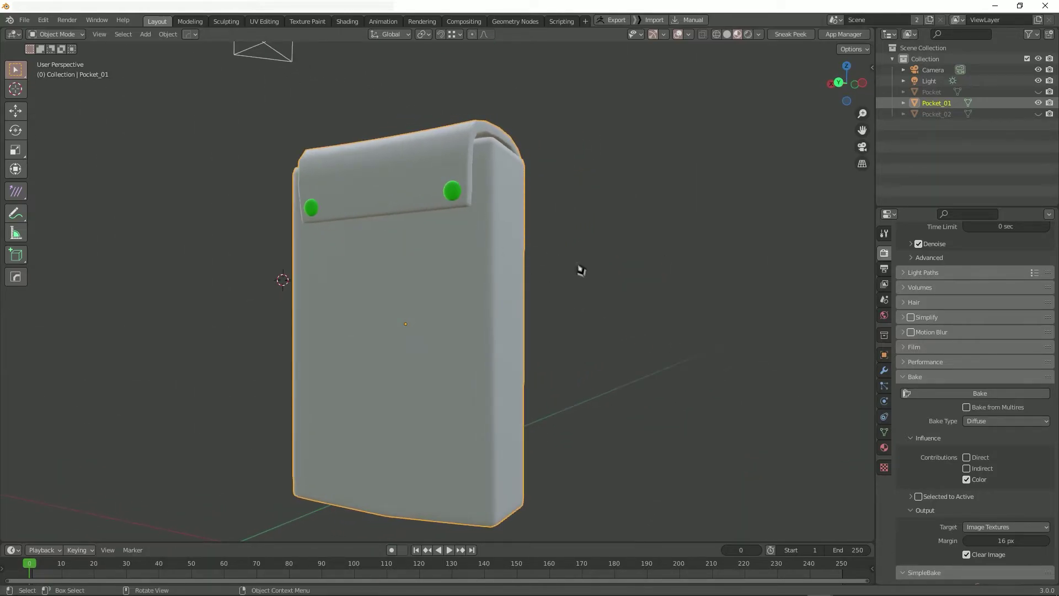
middle_drag(604, 296, 404, 302)
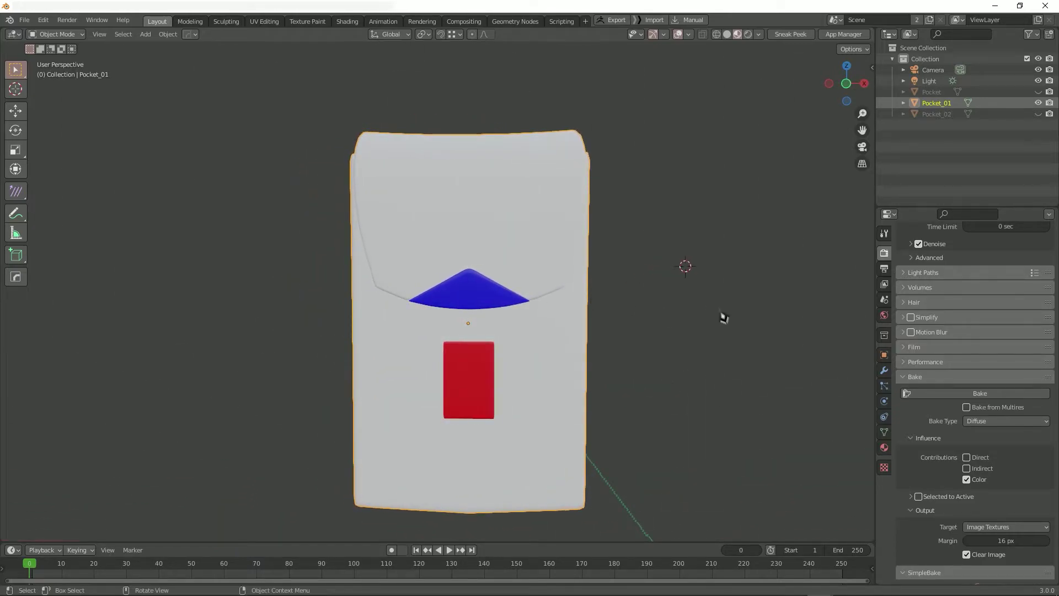
click(883, 447)
scroll(930, 349, up, 4)
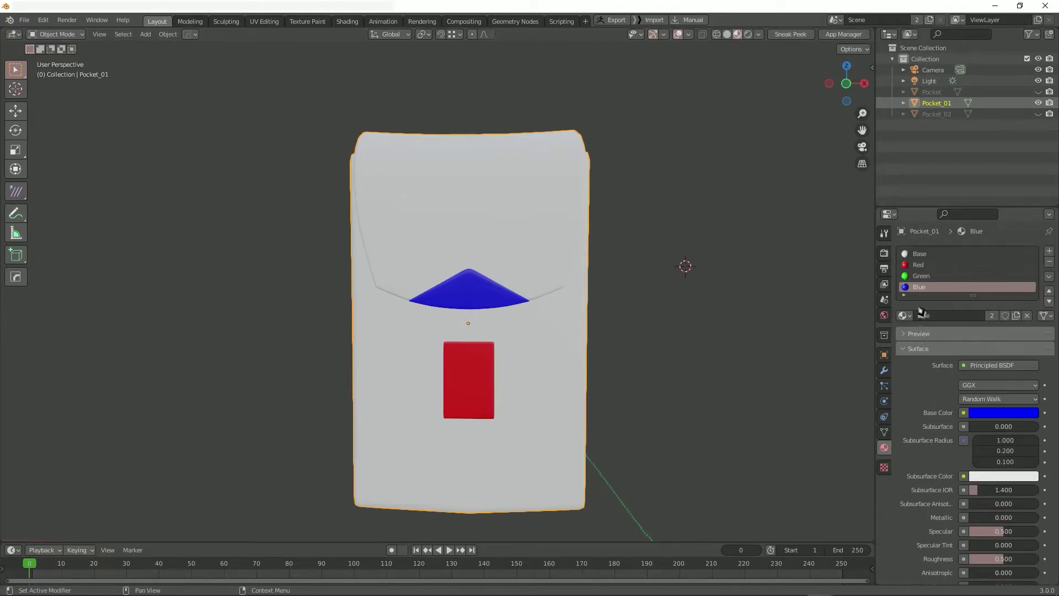
click(1048, 263)
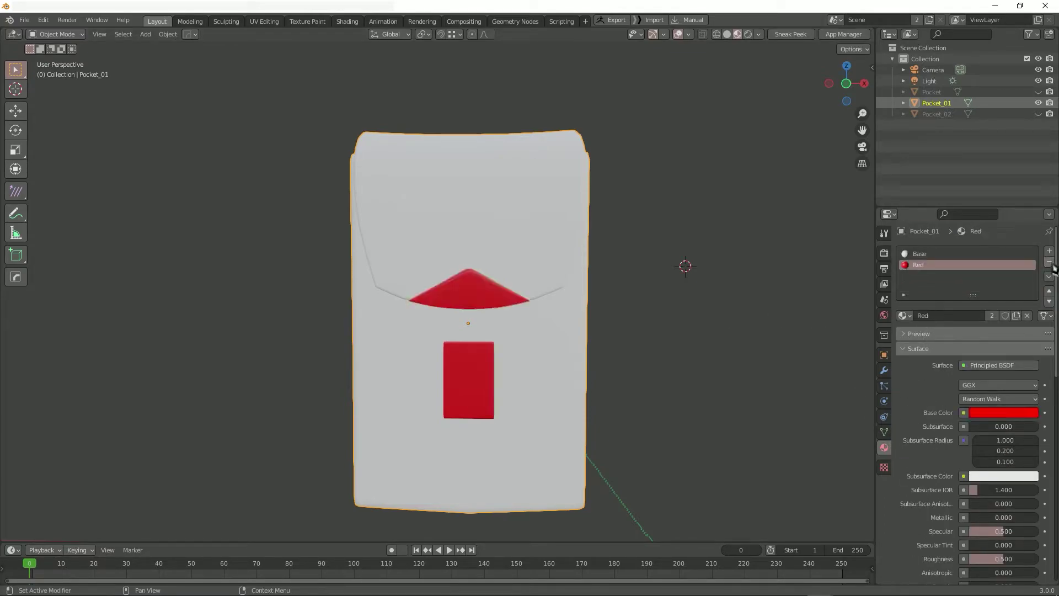
click(1049, 263)
click(904, 300)
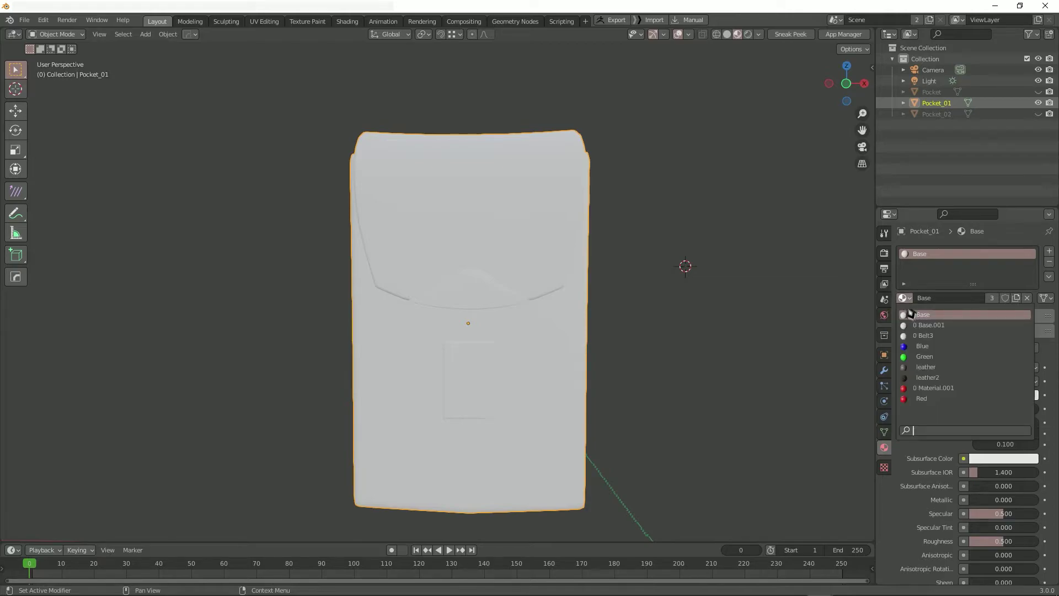
click(928, 370)
Step: Export the scene as Pocket_01.fbx into the 3. BSP_ColorID folder
click(24, 20)
mouse_move(41, 180)
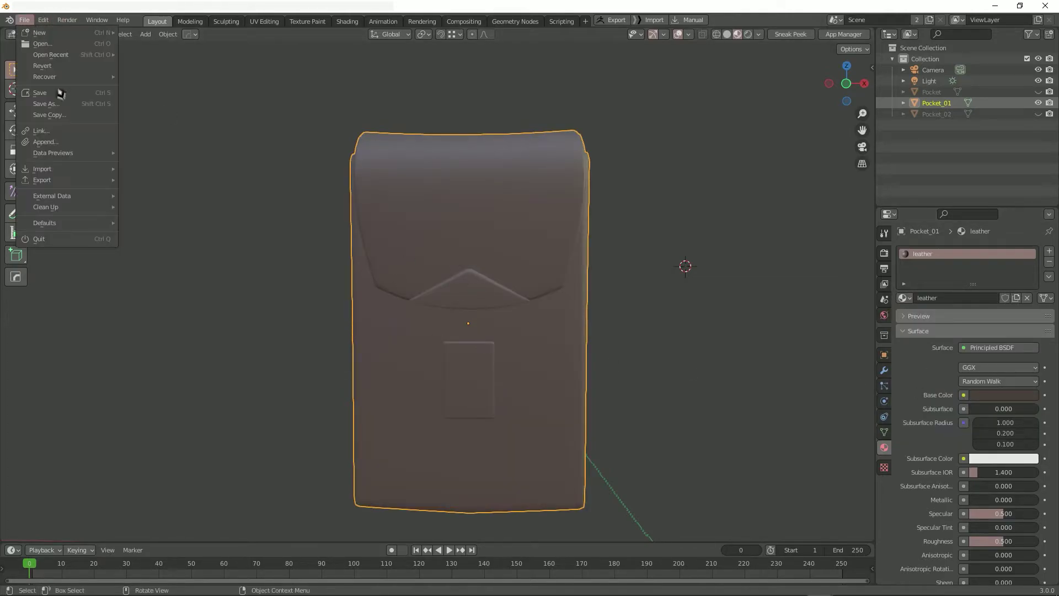
click(171, 269)
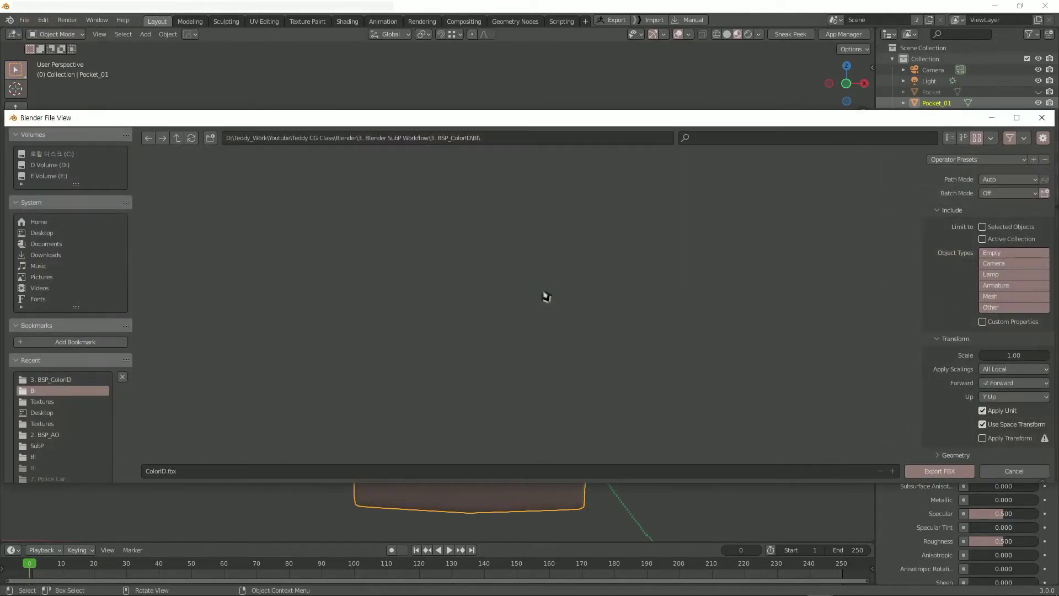
click(178, 142)
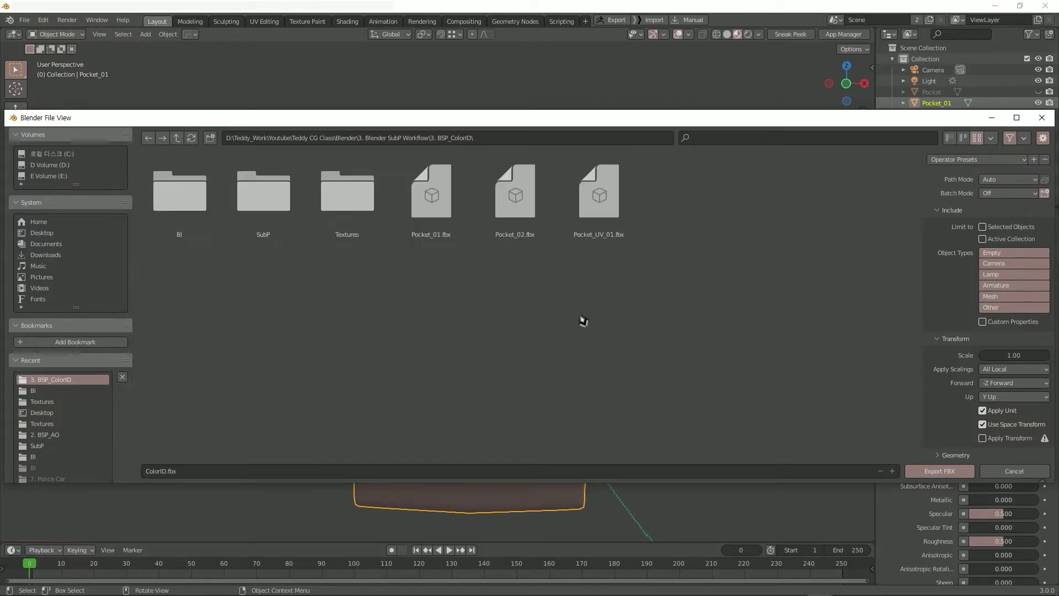
click(430, 198)
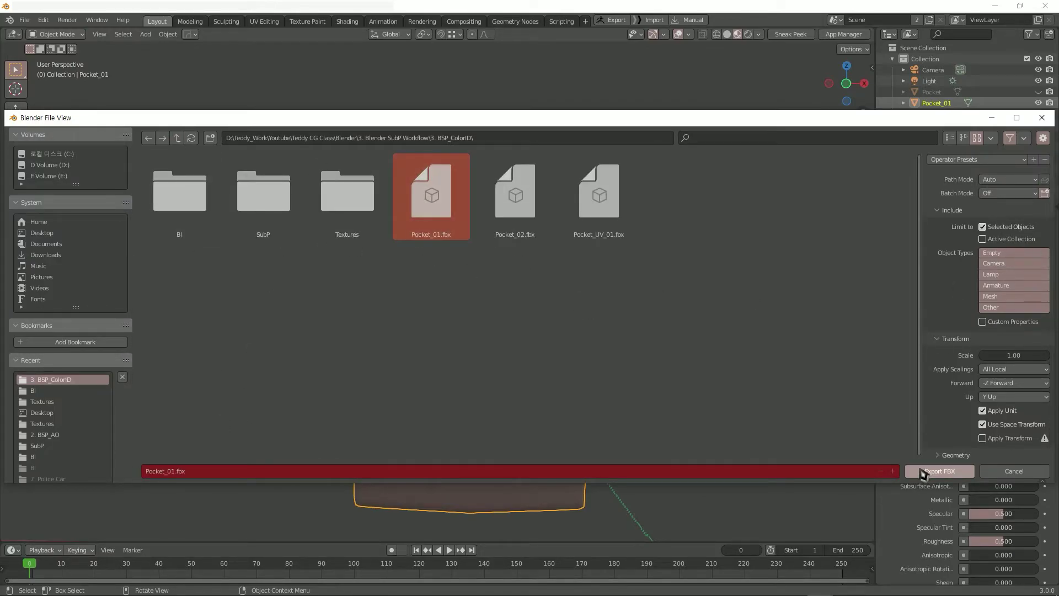
click(939, 470)
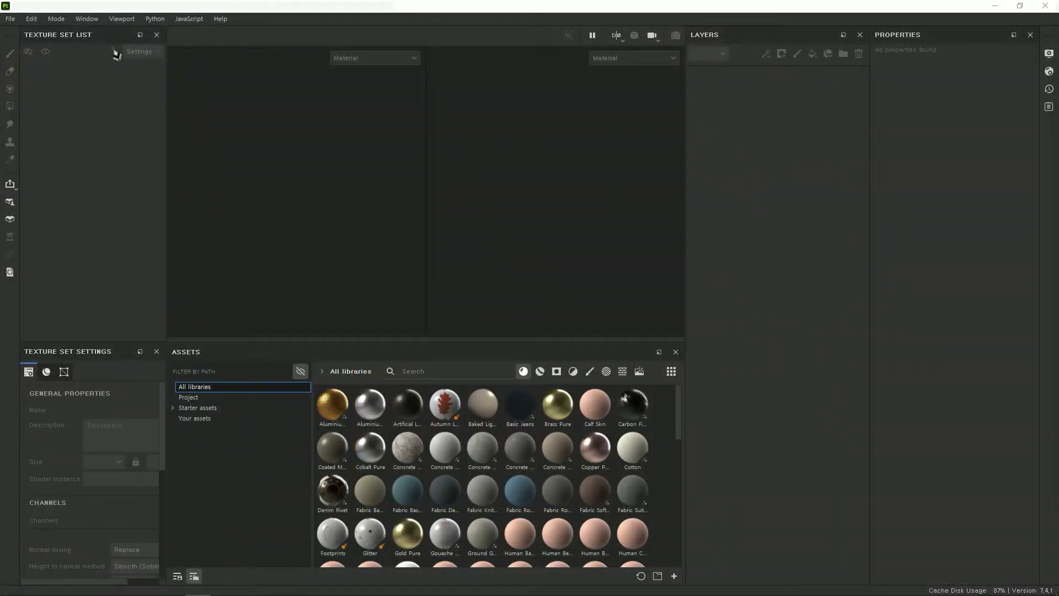
Step: Create a new Substance 3D Painter project using the Pocket_01 mesh
click(9, 19)
key(Escape)
key(ctrl+n)
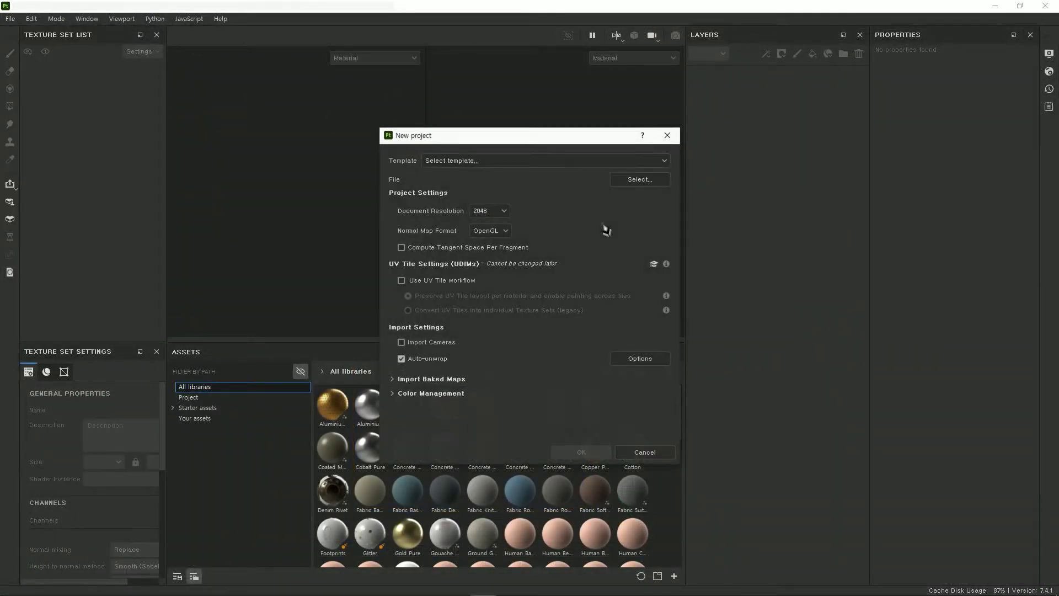
click(640, 178)
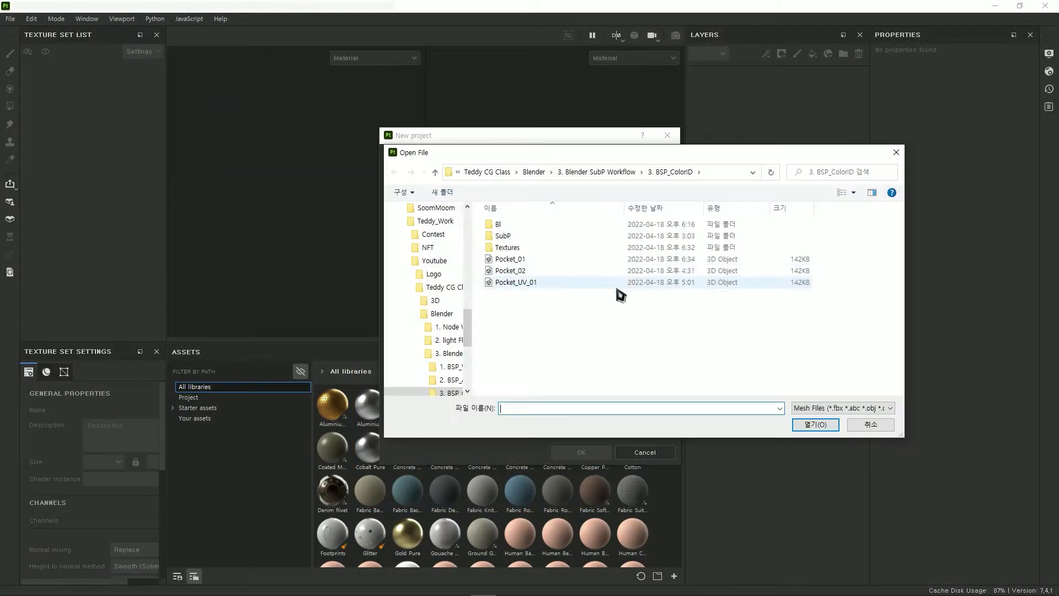
double_click(538, 259)
click(581, 453)
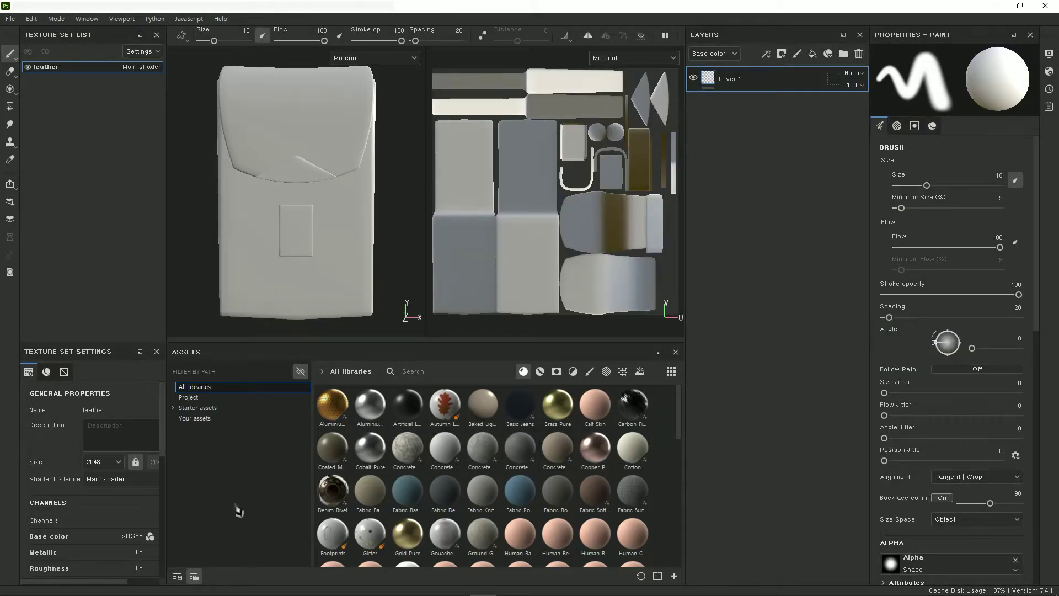
Step: Bake all seven mesh maps for the leather texture set at the chosen output size
scroll(102, 551, down, 5)
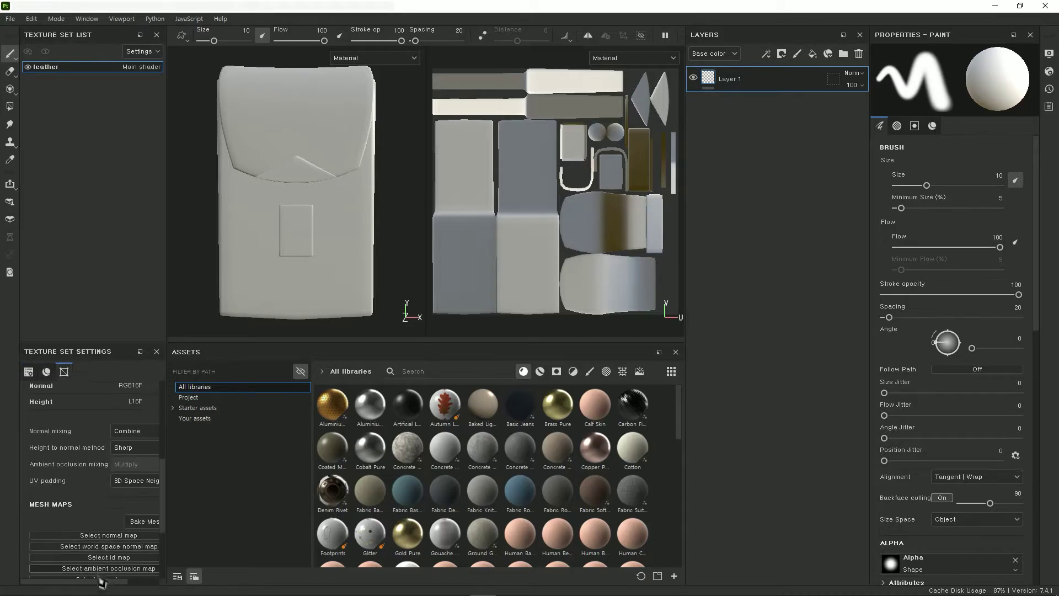
drag(108, 582, 128, 582)
click(132, 521)
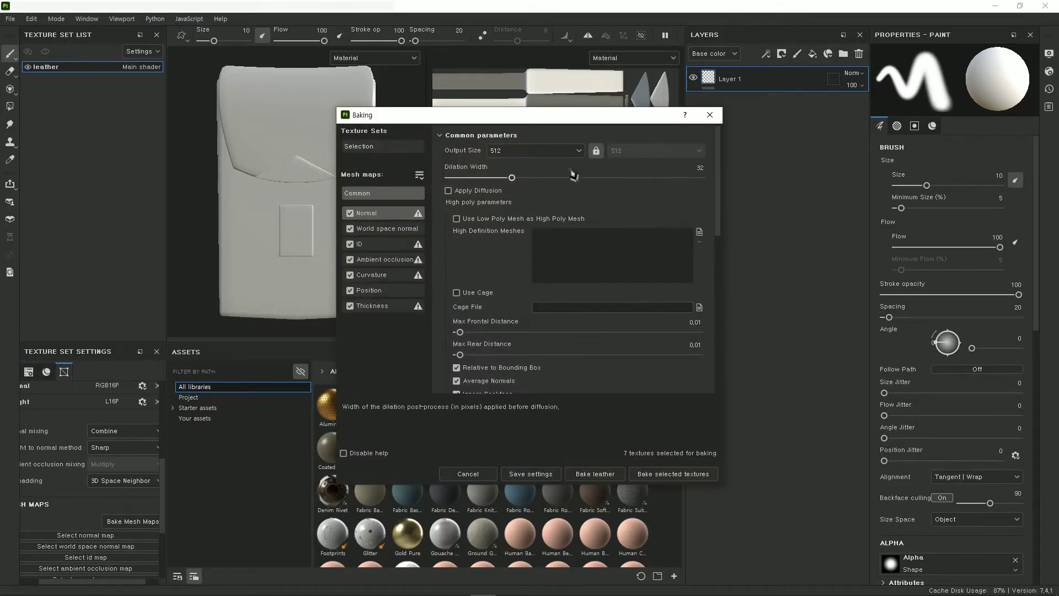
click(535, 150)
click(518, 243)
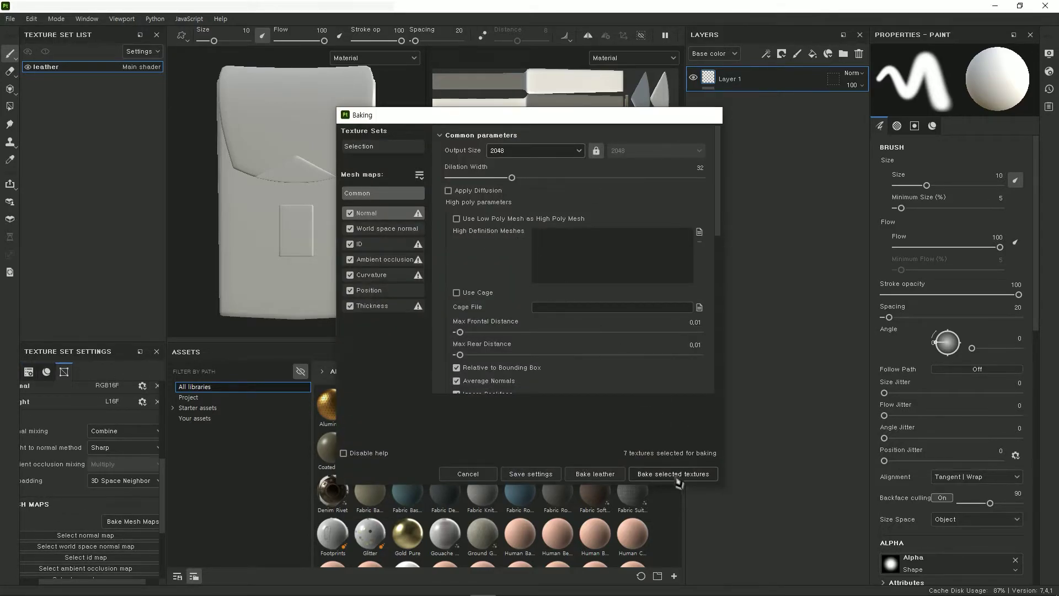
click(672, 474)
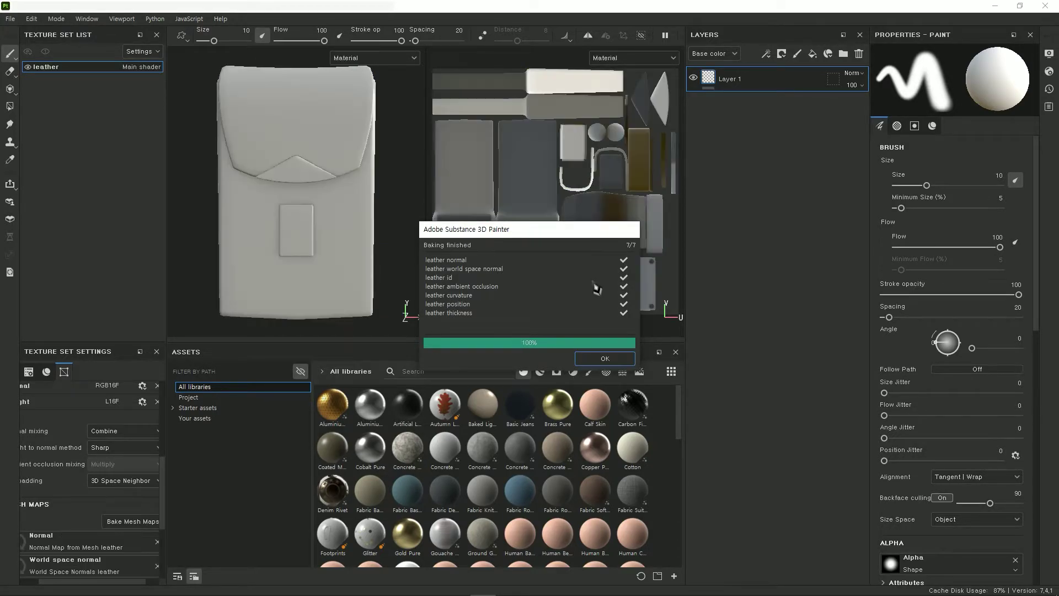
click(605, 359)
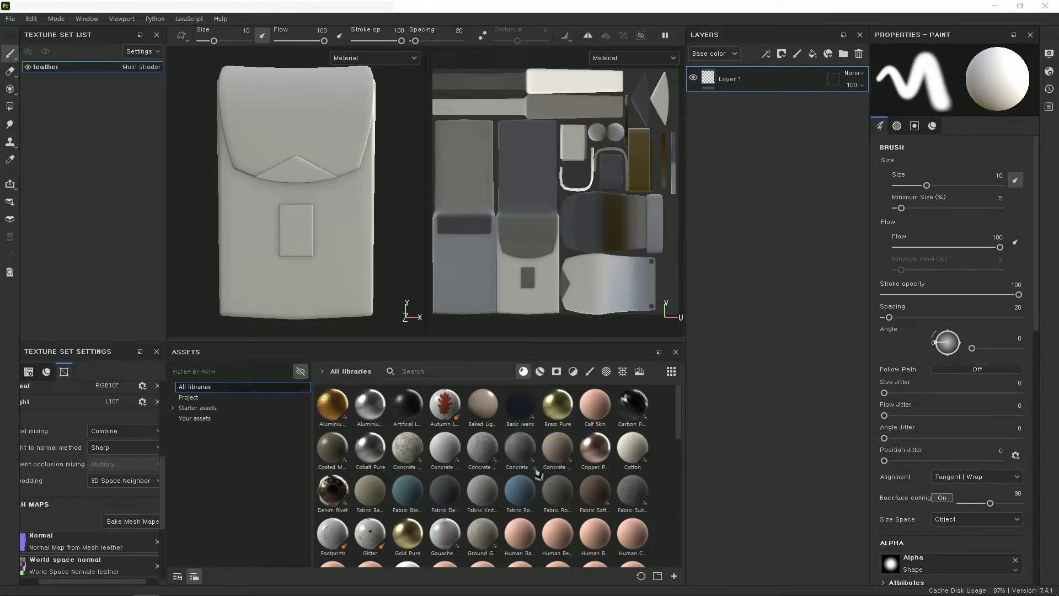
Step: Import ColorID.png as a texture into the current project
click(670, 191)
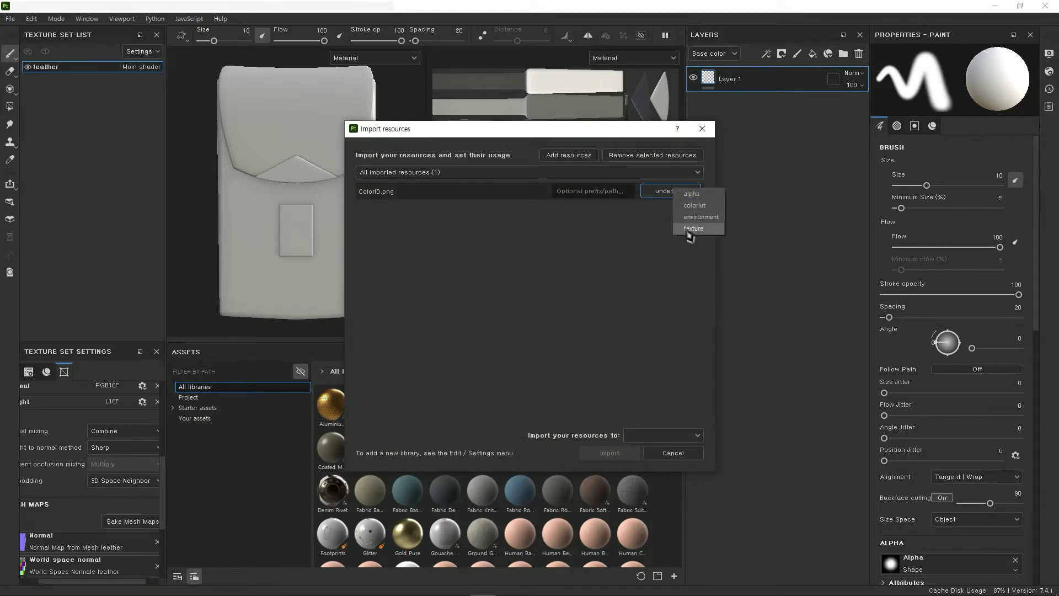
click(689, 228)
click(684, 437)
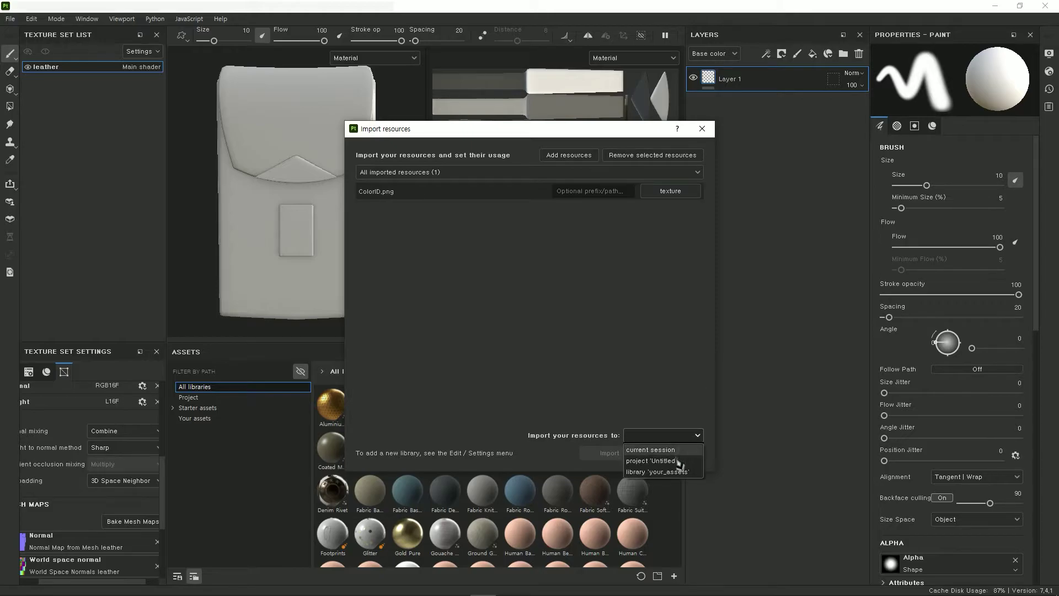
click(679, 462)
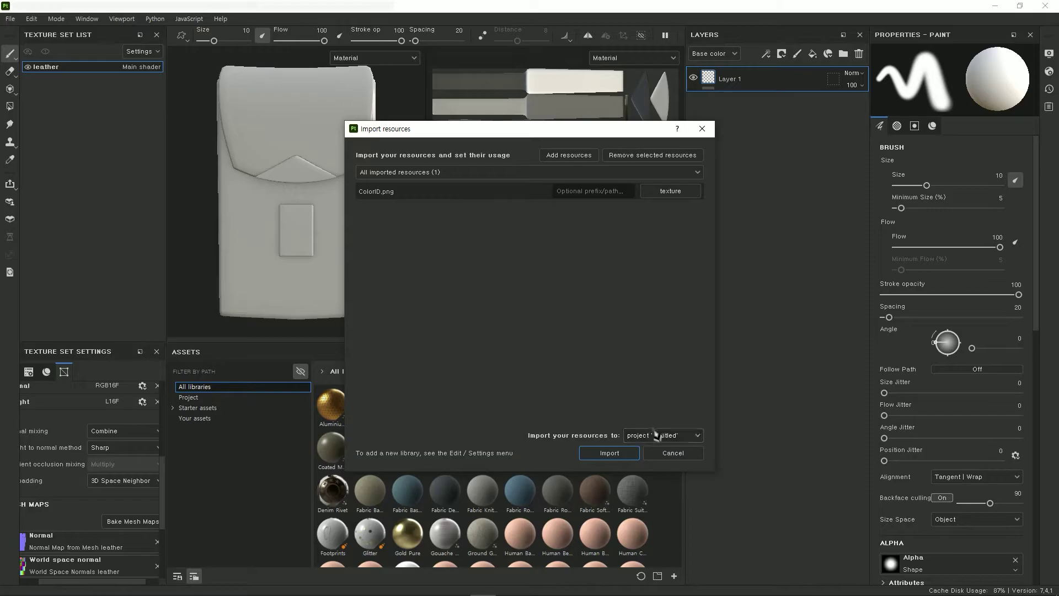
click(628, 455)
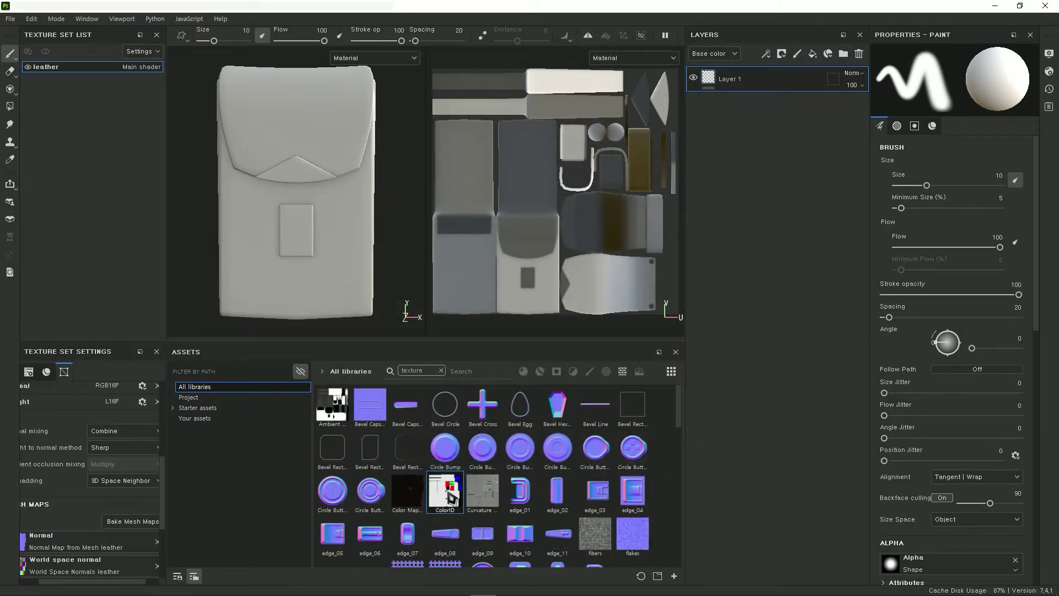
Step: Set the ColorID asset as the leather texture set's ID mesh map
drag(451, 496, 257, 527)
scroll(150, 491, down, 2)
scroll(108, 526, down, 1)
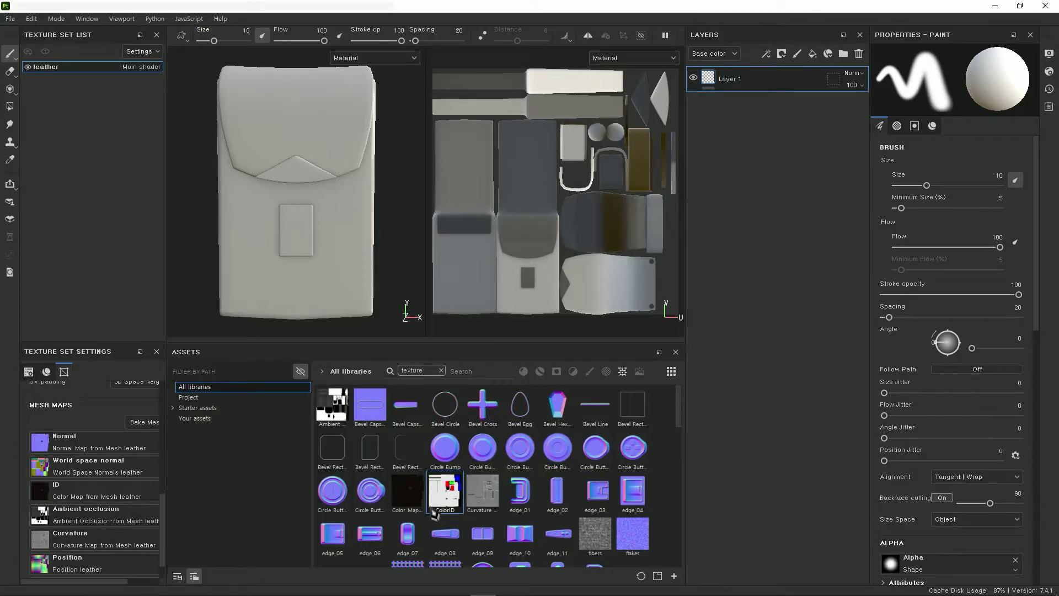
drag(434, 513, 134, 497)
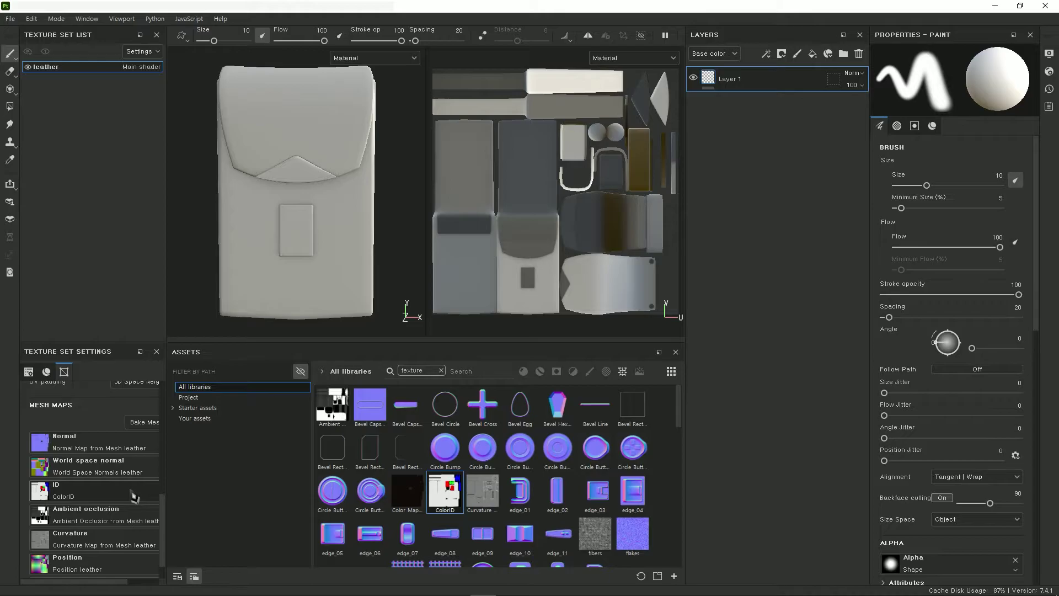
Step: Add the Steel Scratched material as a layer on the pocket
click(540, 371)
scroll(496, 469, down, 5)
mouse_move(482, 499)
mouse_down()
mouse_move(712, 207)
mouse_move(763, 194)
mouse_up()
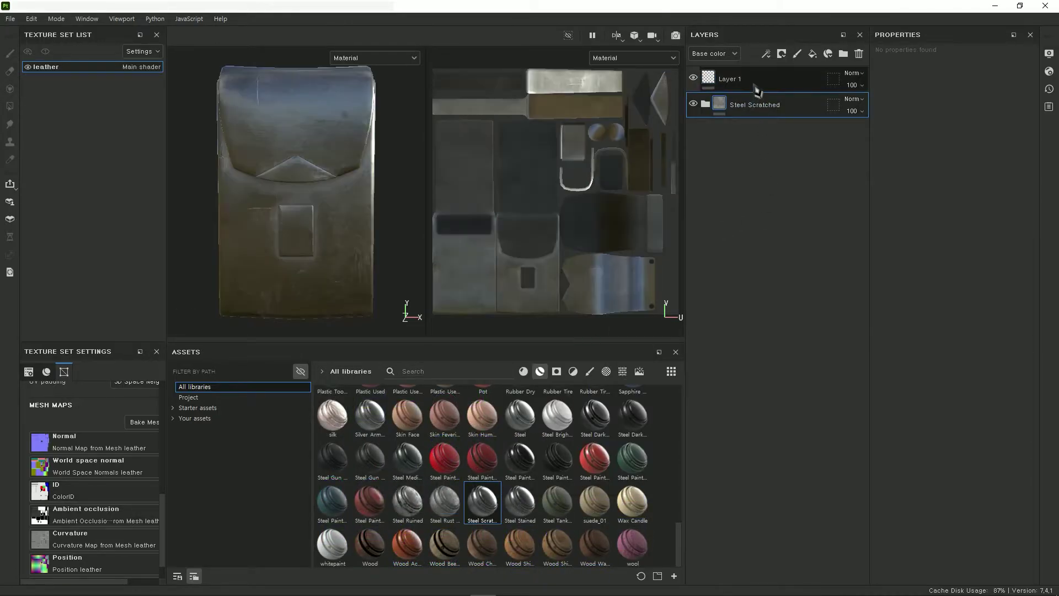
Step: Add the Steel Scratched material as a layer and delete the empty Layer 1
click(757, 83)
key(Delete)
key(Tab)
scroll(355, 293, up, 3)
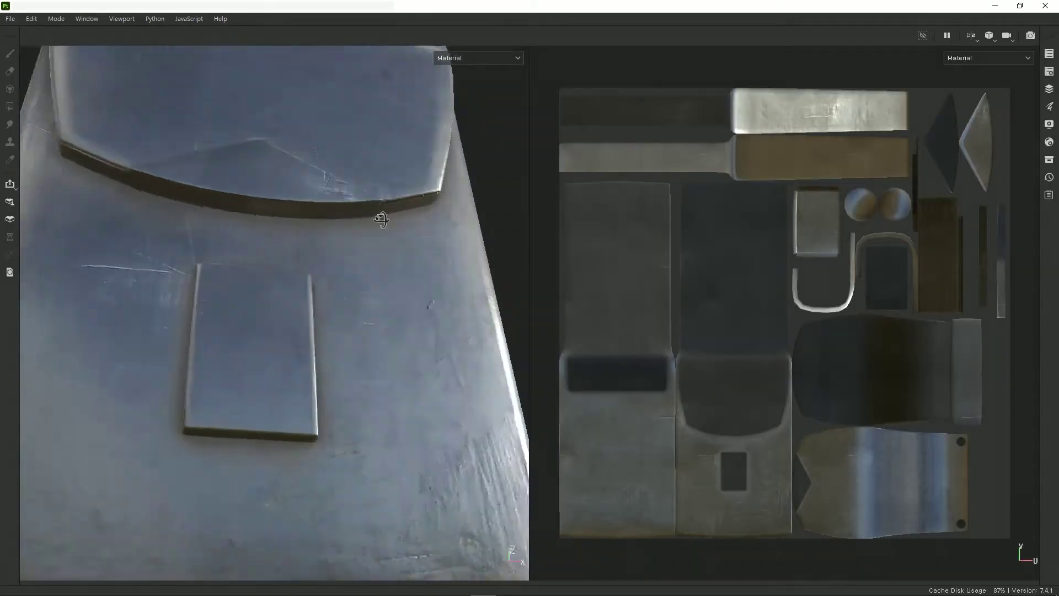
key(Tab)
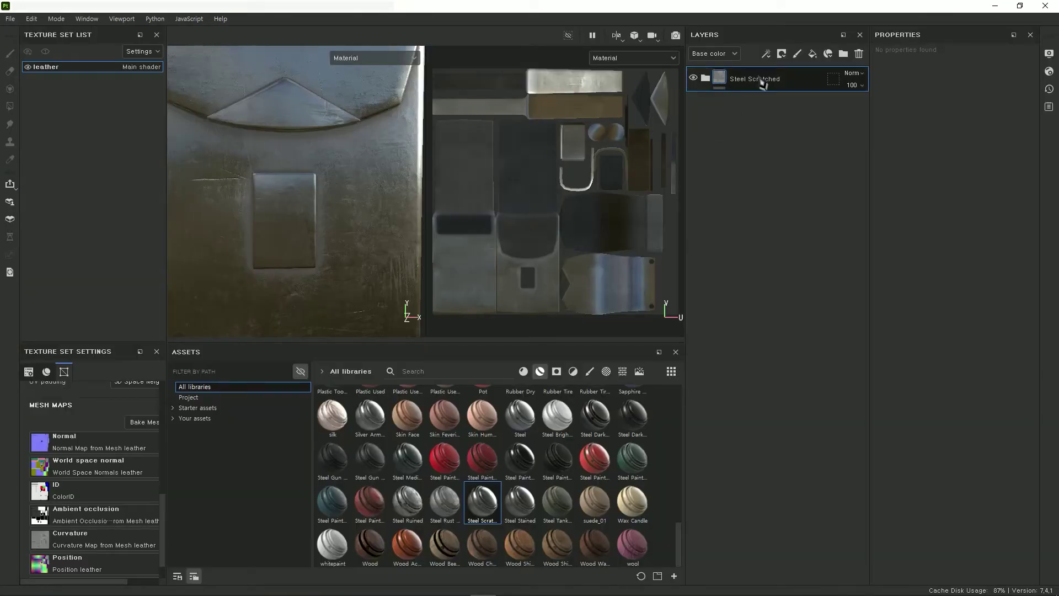
Step: Give Steel Scratched a colour-selection mask using the blue triangle and red rectangle ID colours
right_click(762, 83)
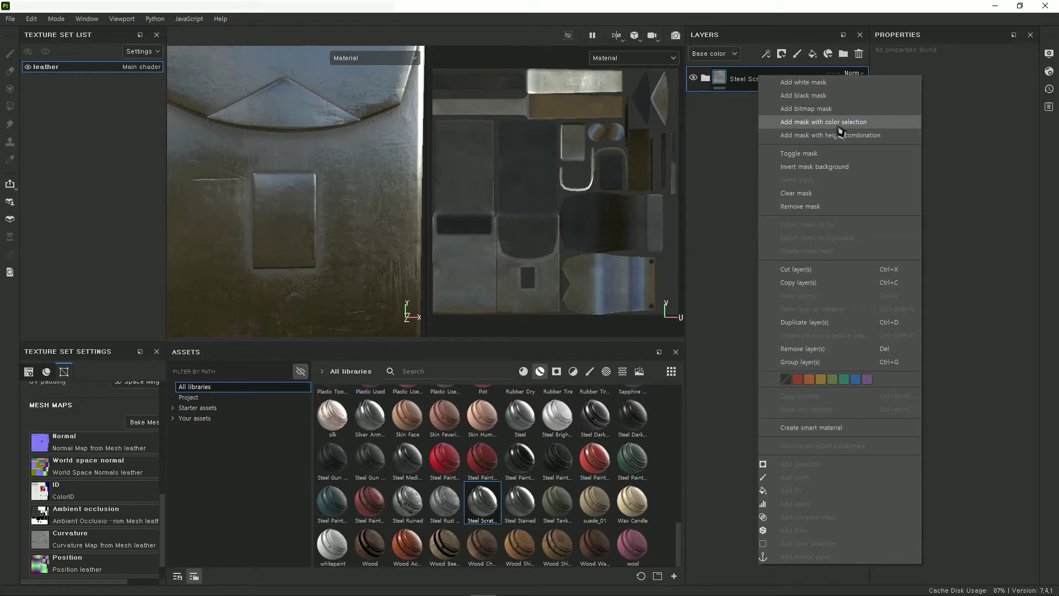
click(839, 122)
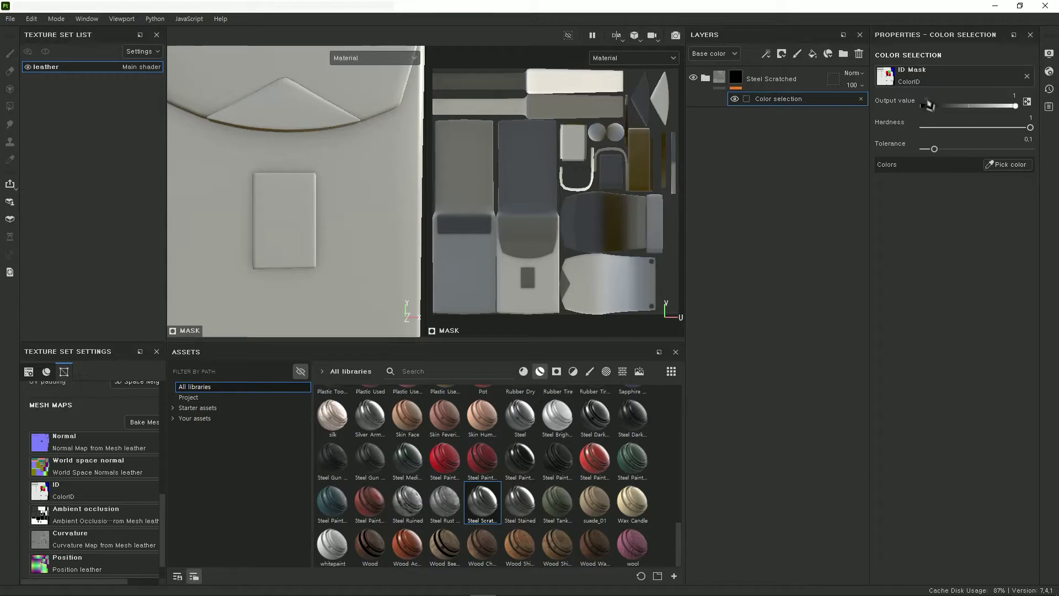
click(1009, 170)
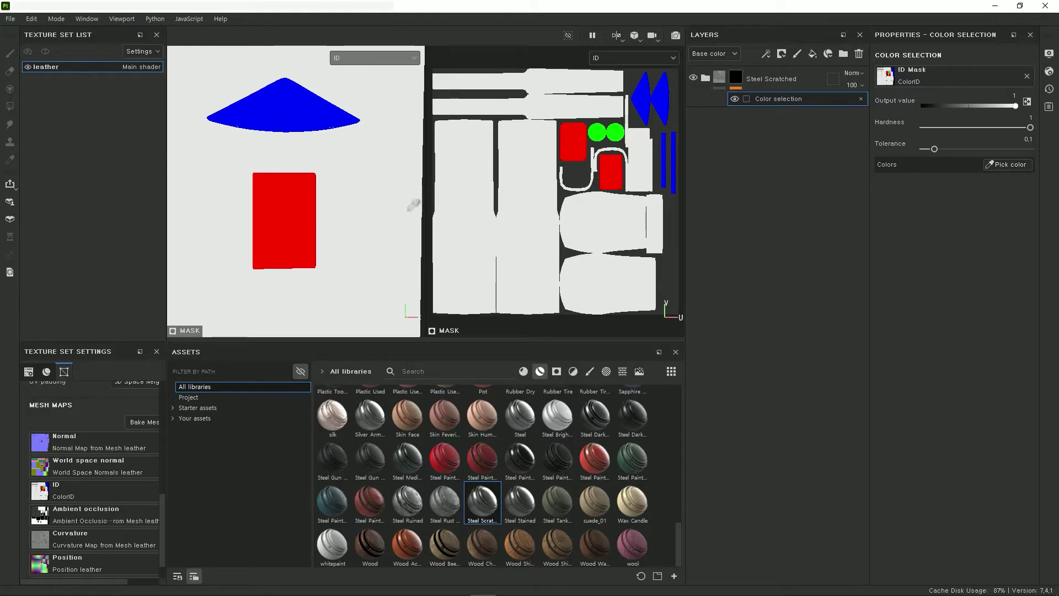
click(307, 107)
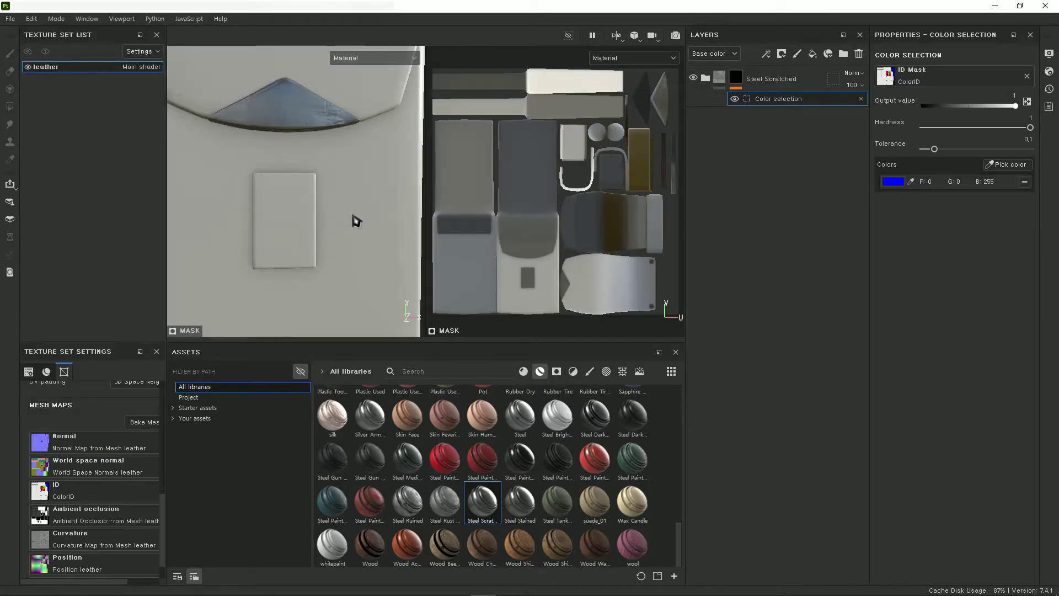
click(1019, 168)
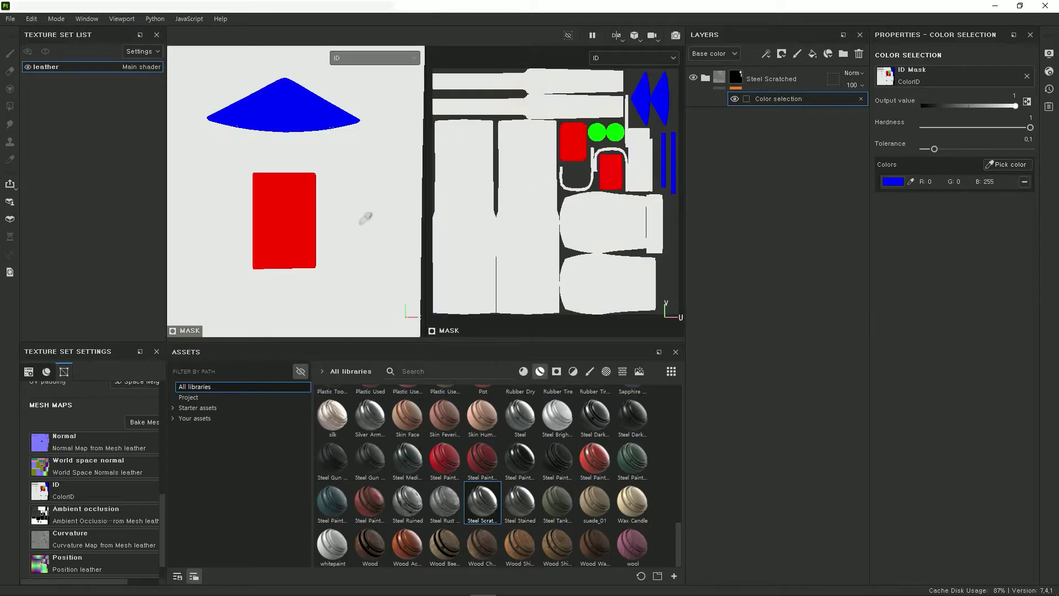
click(300, 226)
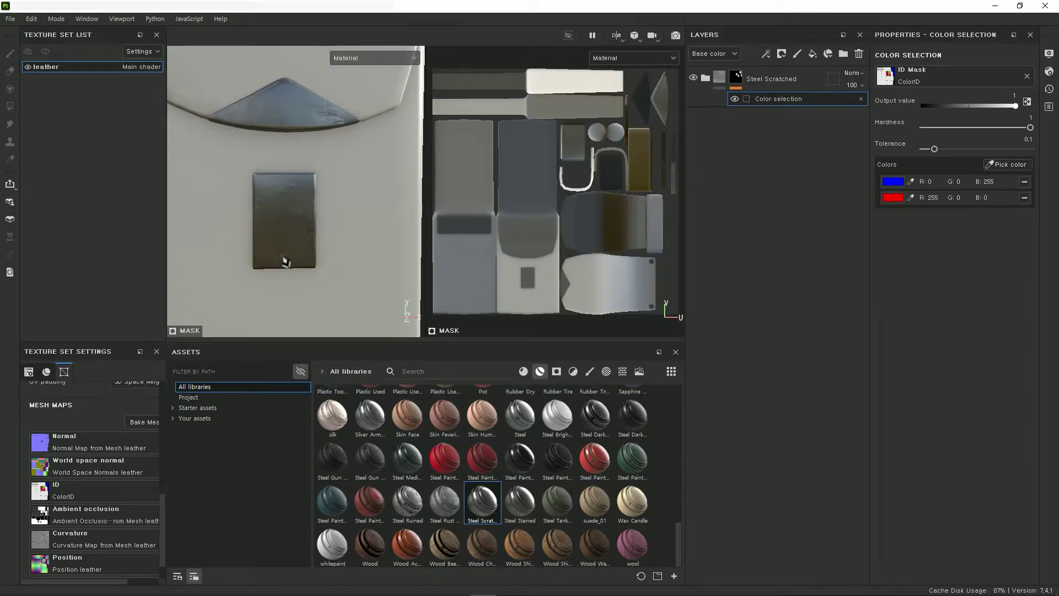
key(Tab)
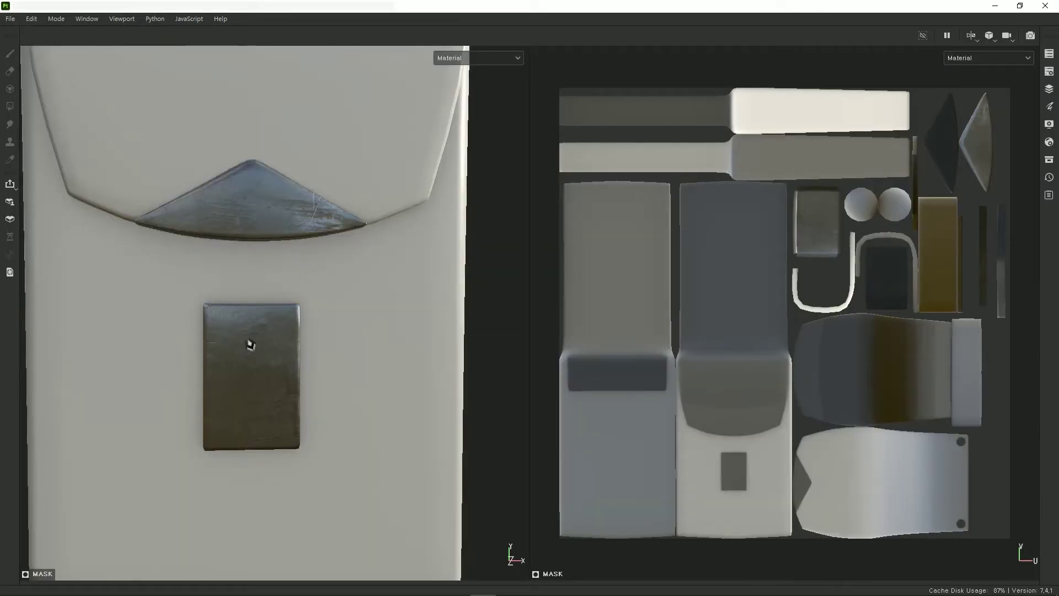
mouse_move(251, 344)
alt+mouse_down()
mouse_move(343, 309)
mouse_move(283, 310)
mouse_move(320, 309)
mouse_move(303, 308)
alt+mouse_up()
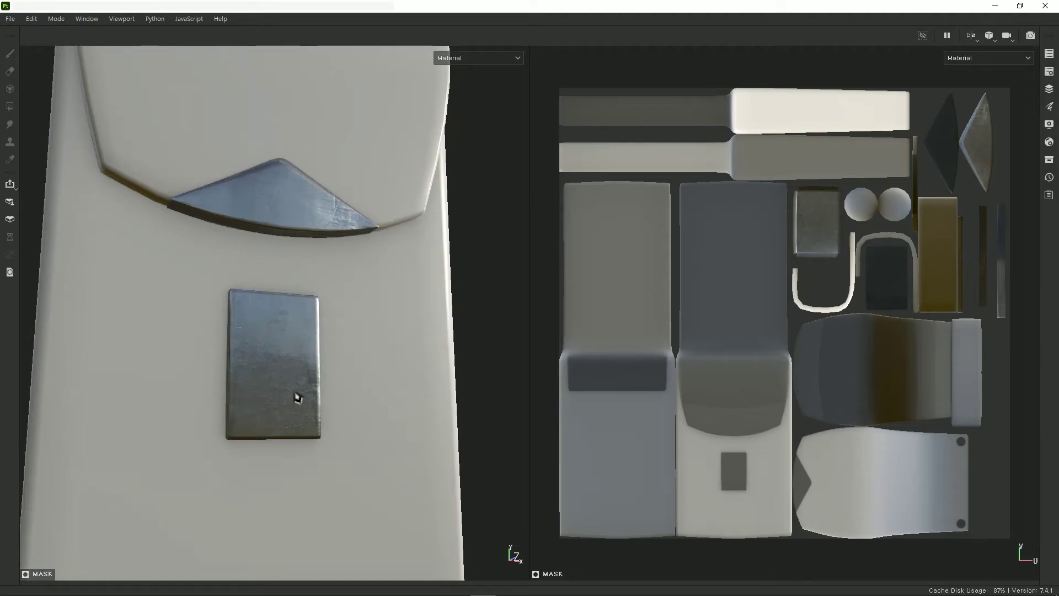
key(Tab)
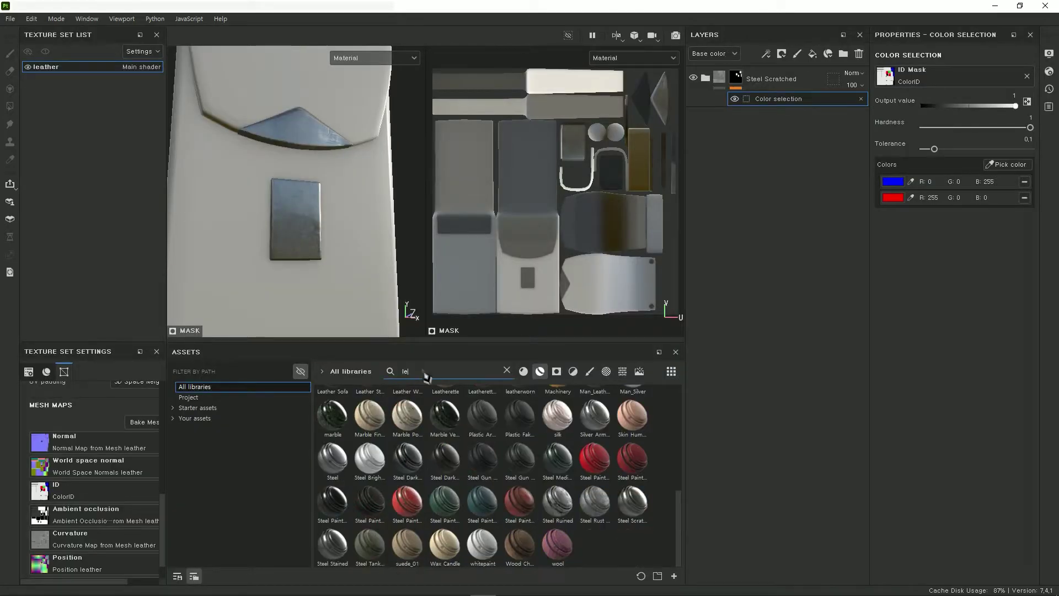
Step: Add Man_Leather from a 'leather' search as a layer with an ID-picked colour-selection mask
text(leather)
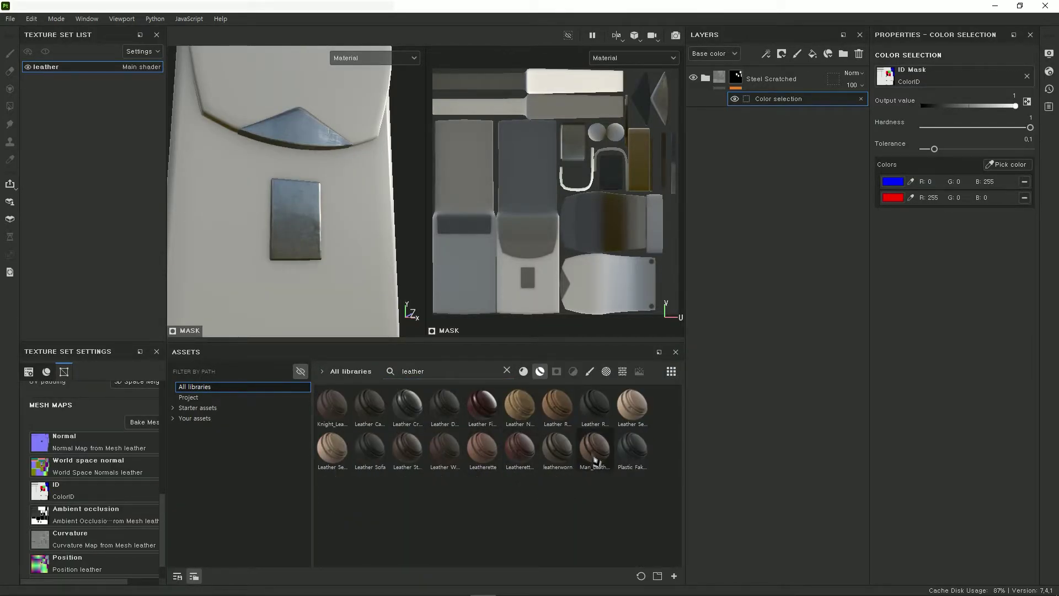
drag(595, 460, 785, 255)
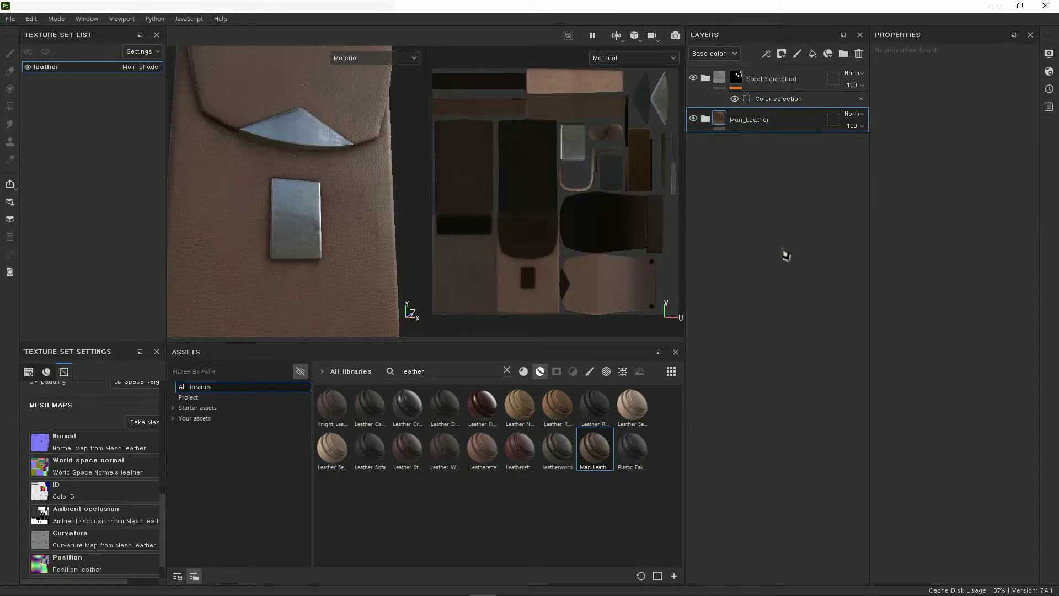
right_click(775, 120)
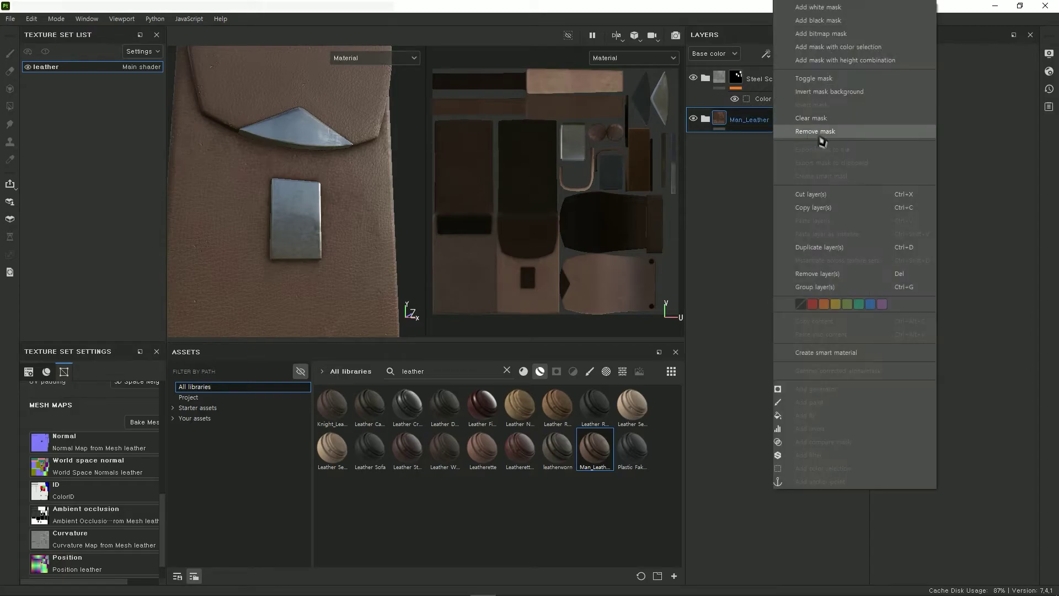
click(851, 55)
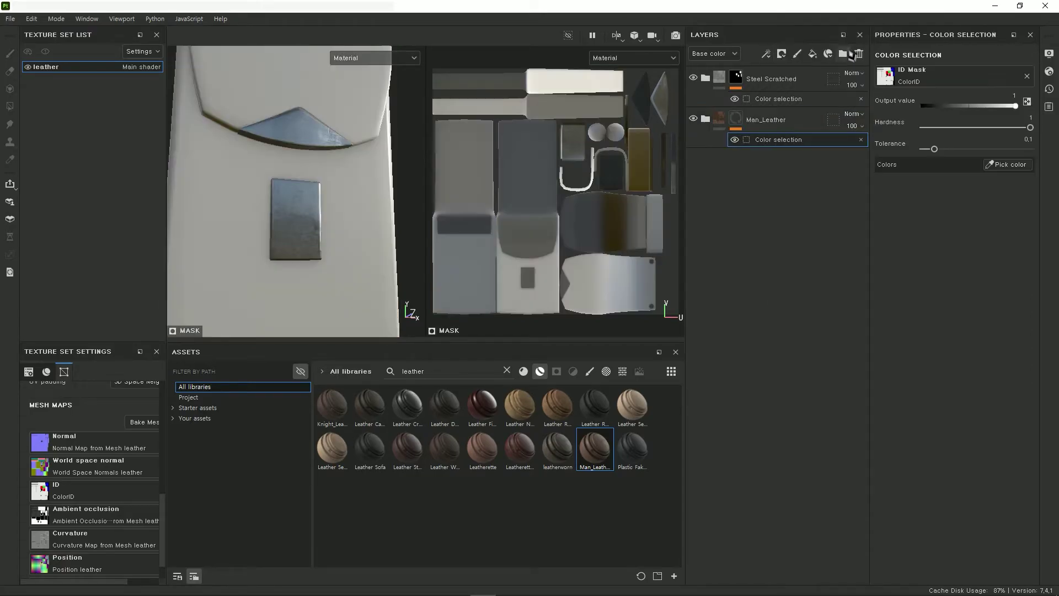
click(1024, 167)
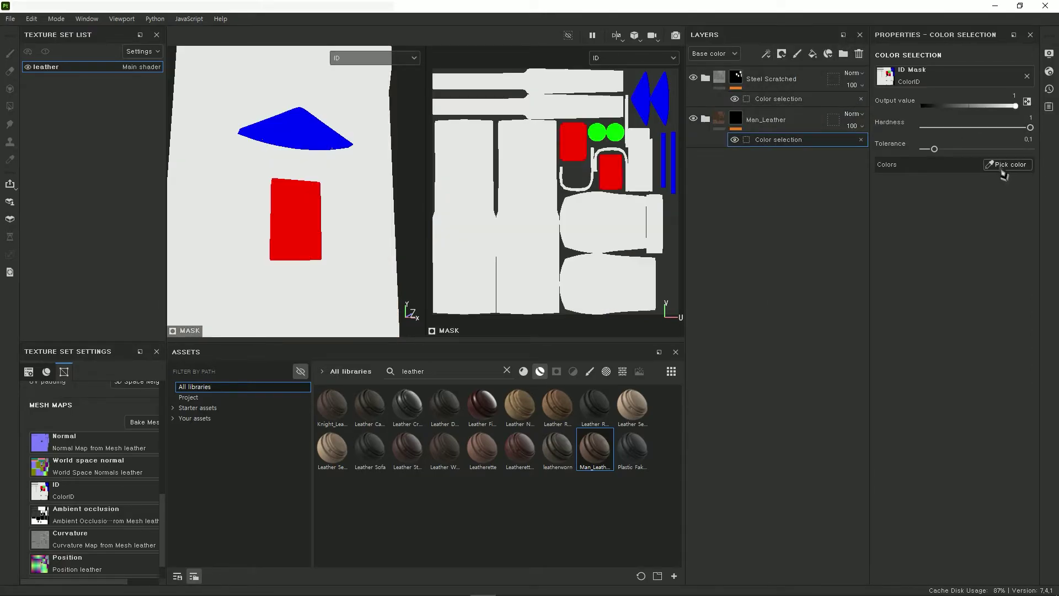
click(366, 172)
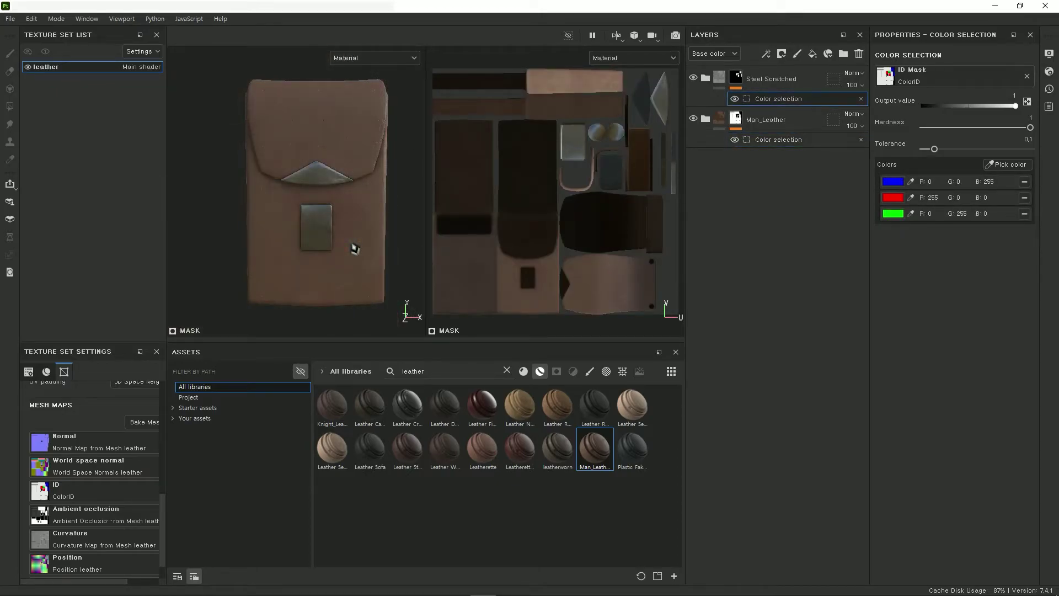
key(b)
mouse_move(220, 229)
alt+mouse_down()
mouse_move(282, 221)
mouse_move(256, 227)
alt+mouse_up()
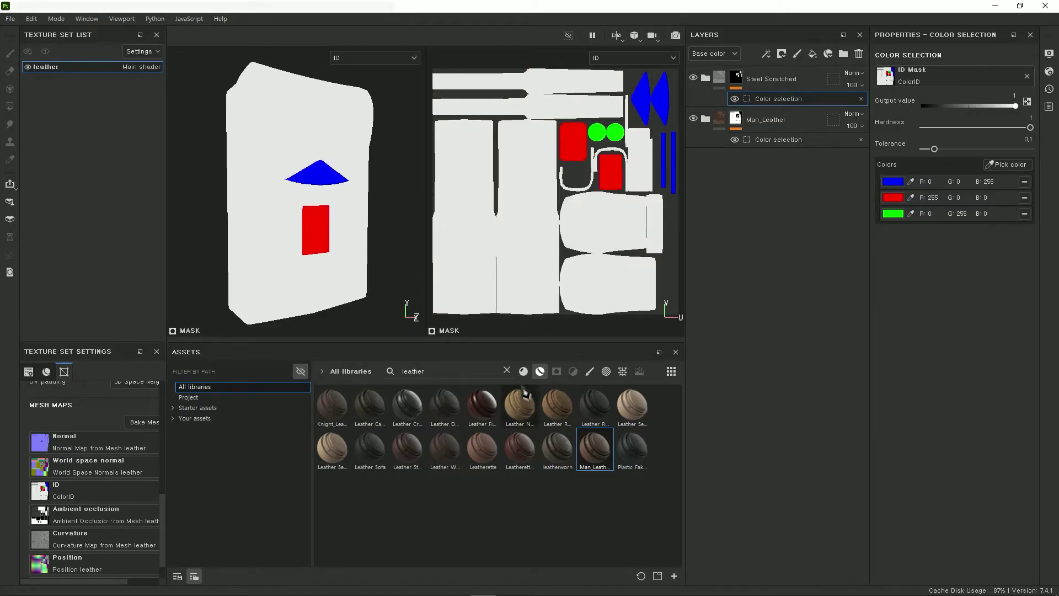
Step: Add Copper Red Bleached as a layer masked to the red ID region
click(507, 370)
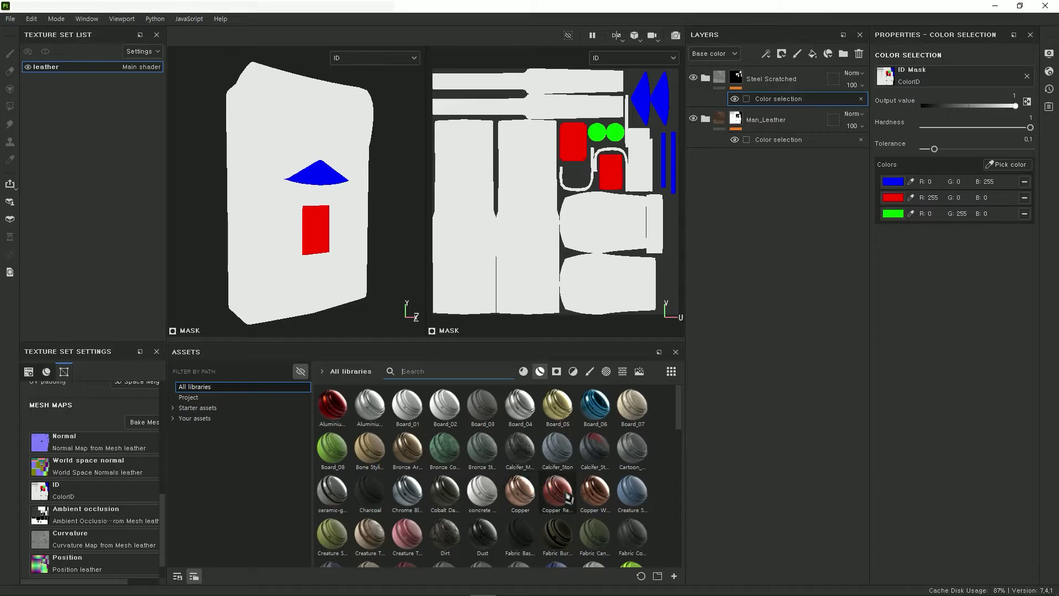
drag(791, 194, 788, 166)
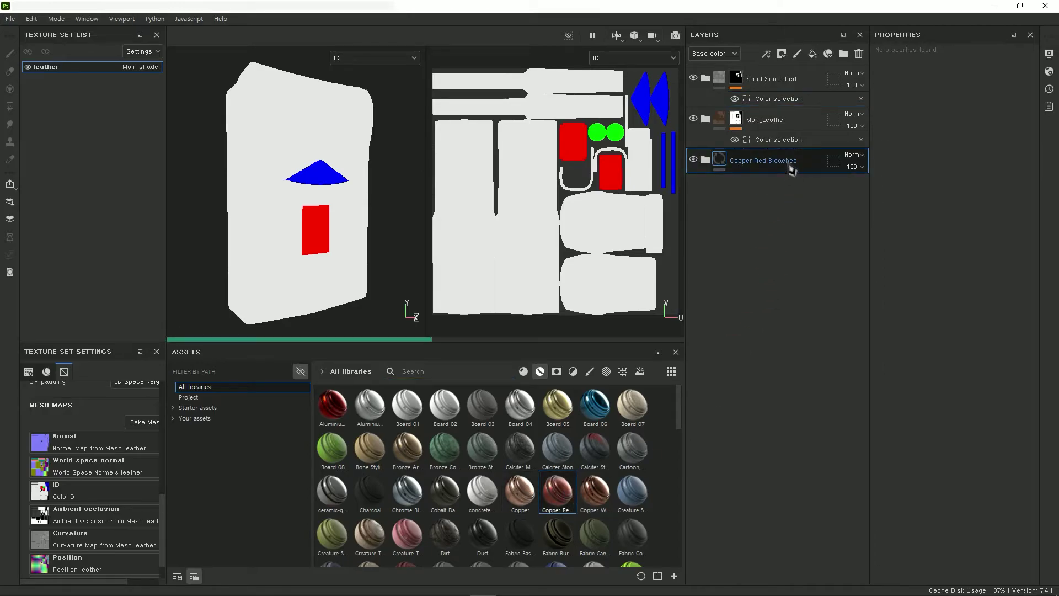
right_click(790, 168)
key(Escape)
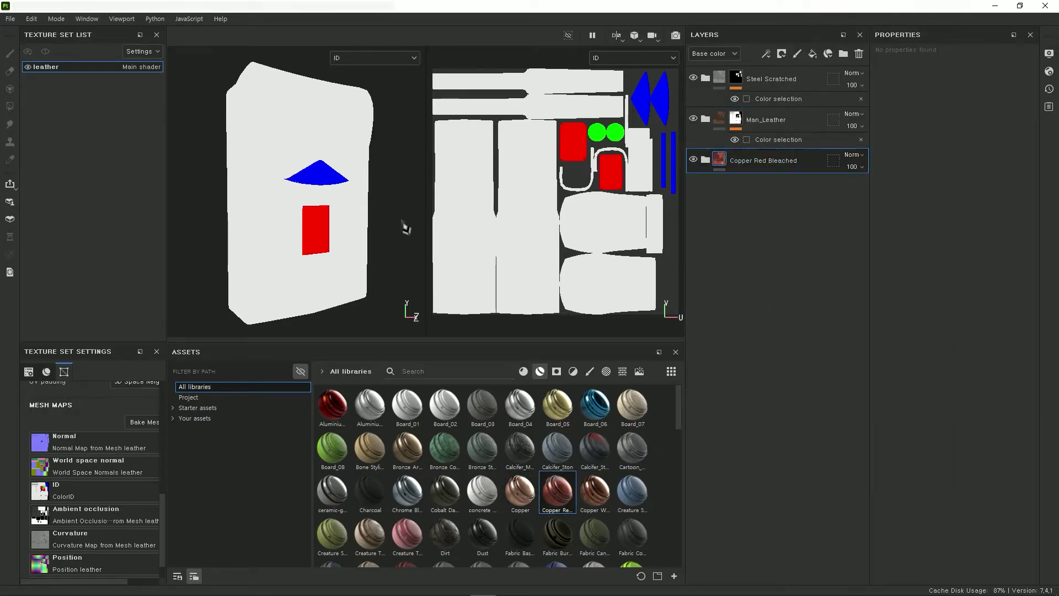
key(m)
right_click(773, 167)
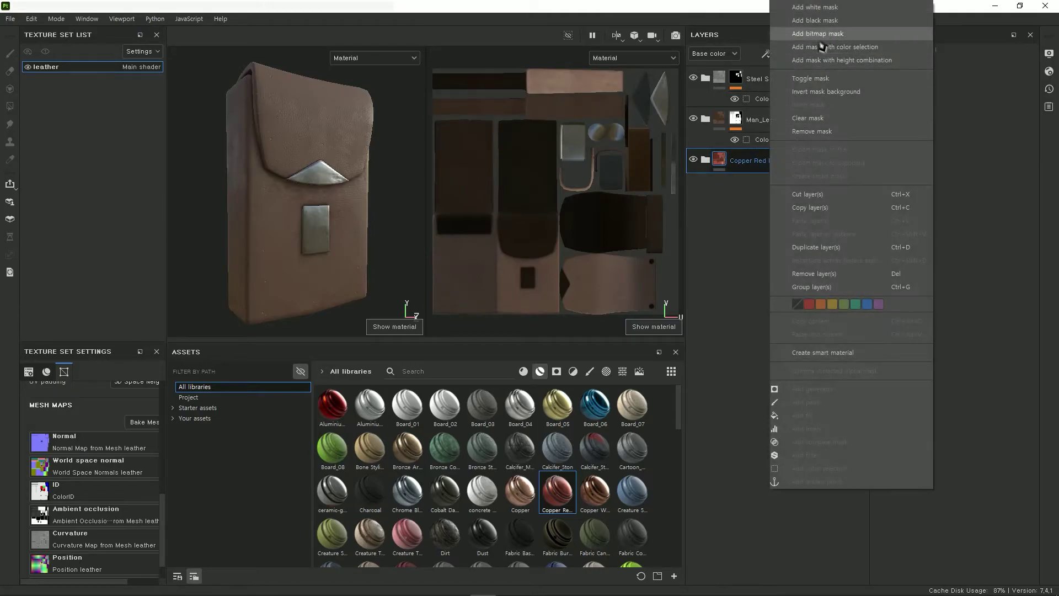
click(794, 59)
click(1004, 164)
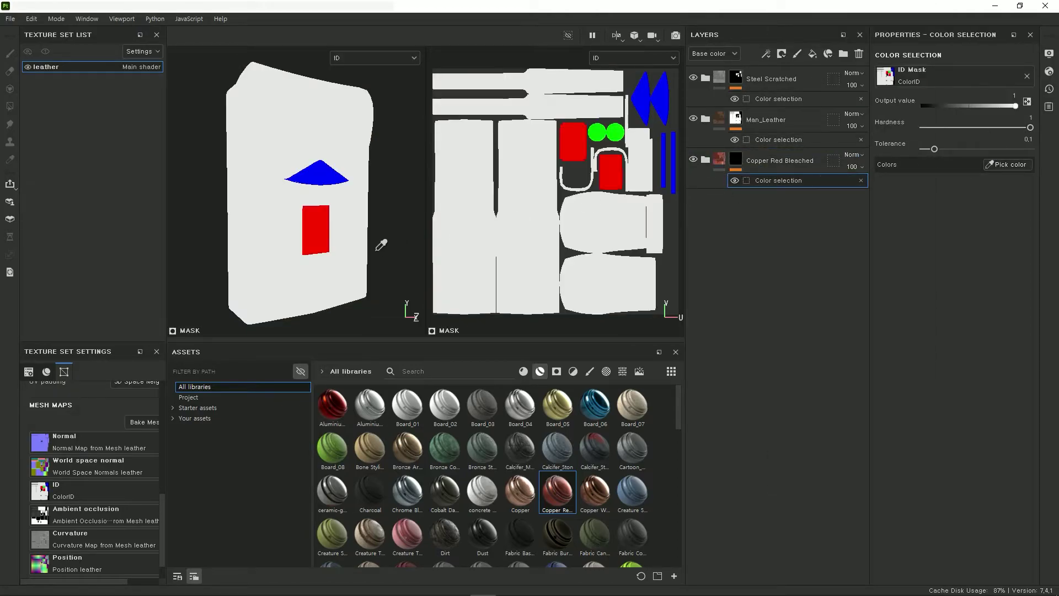
click(315, 231)
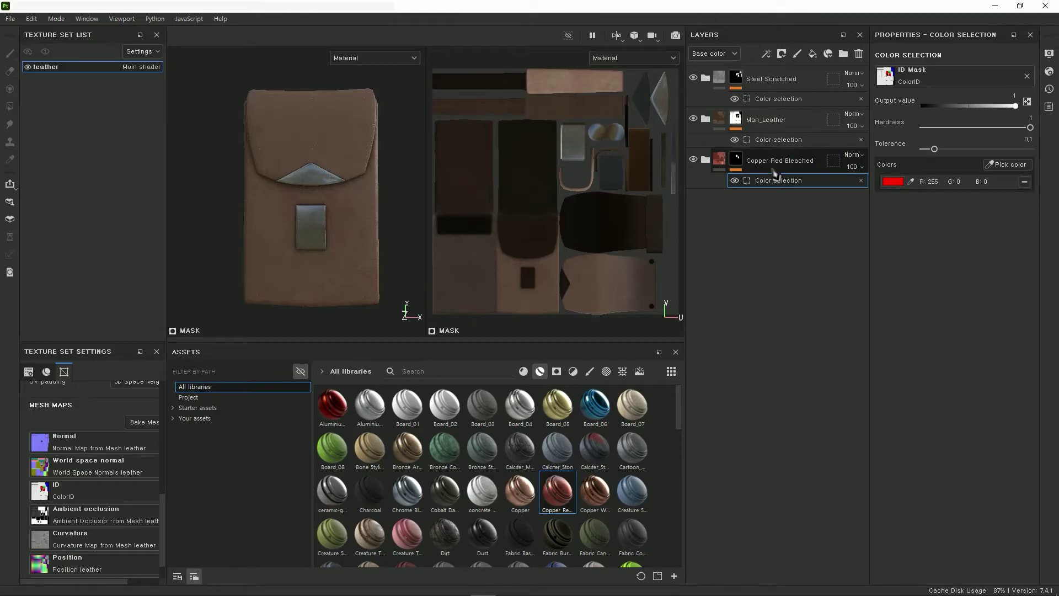
Step: Remove red from the Steel Scratched layer's colour-selection mask
click(782, 101)
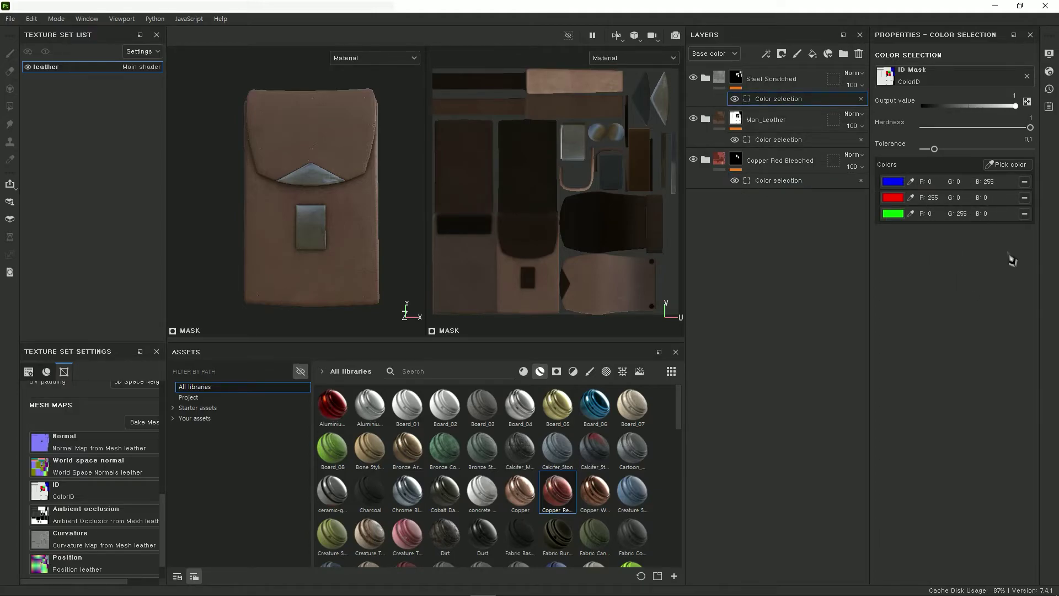
click(1024, 197)
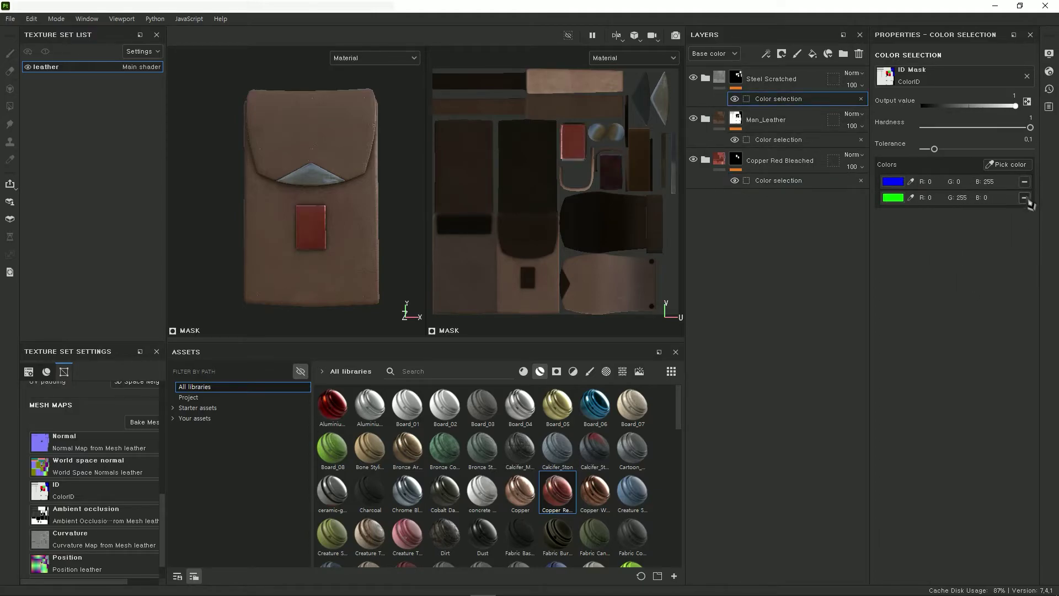
key(Tab)
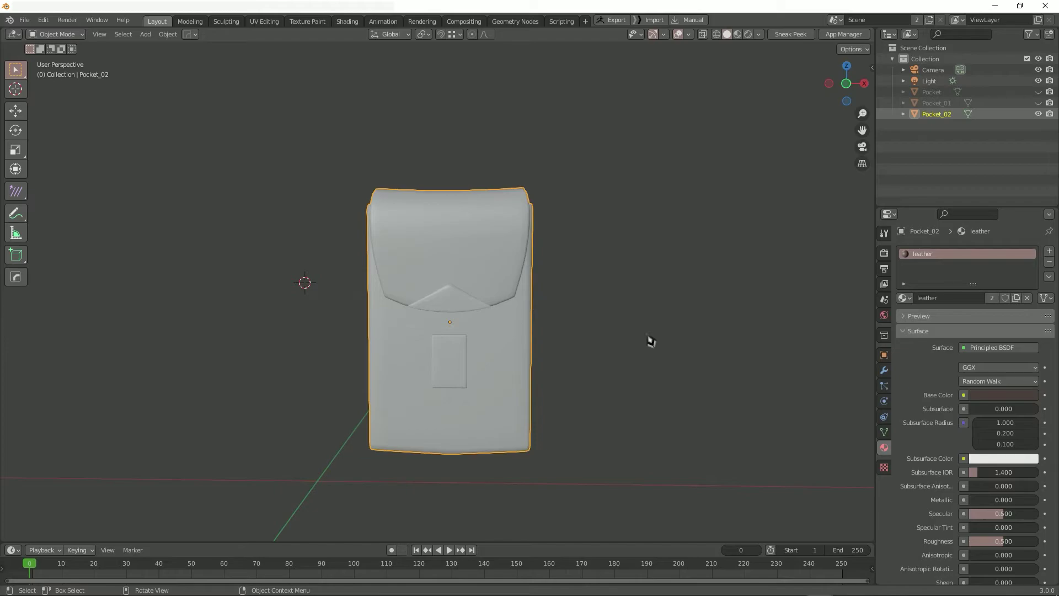
Step: Select the triangular flap's linked faces in Edit Mode and switch to Vertex Paint
key(Tab)
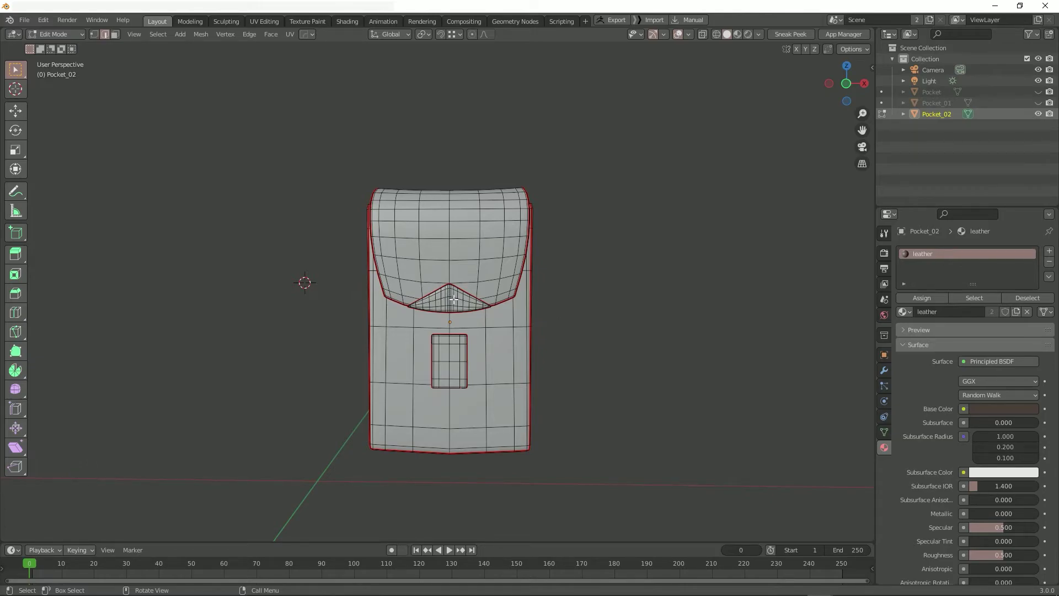
key(l)
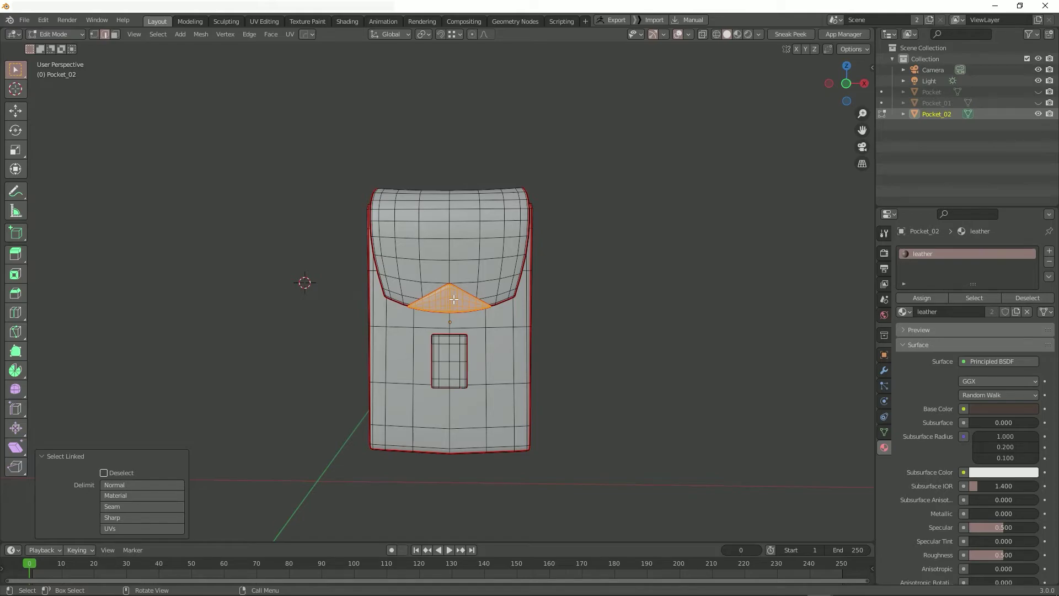
click(55, 34)
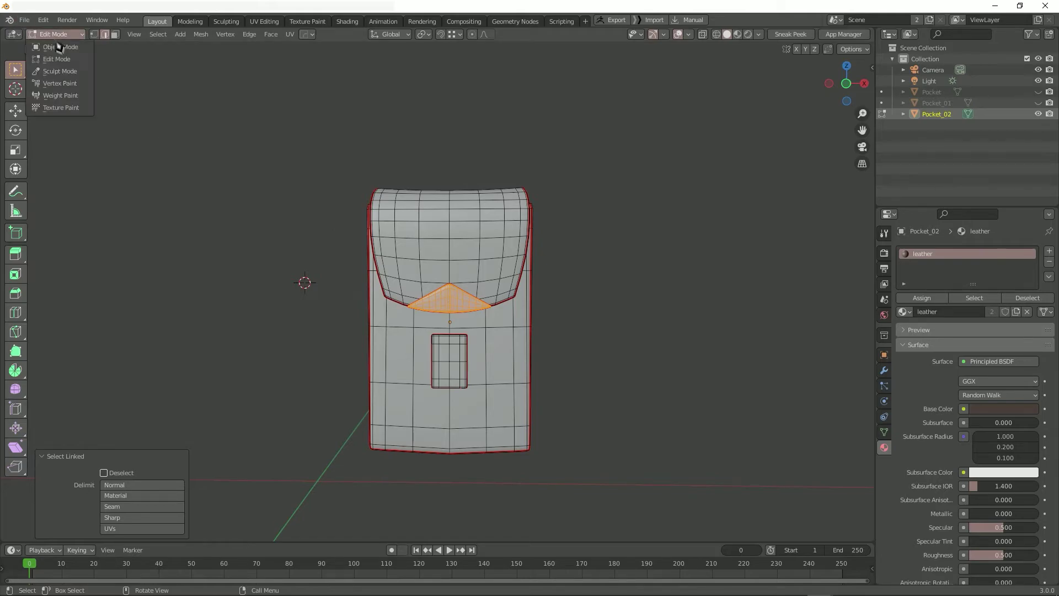
click(74, 83)
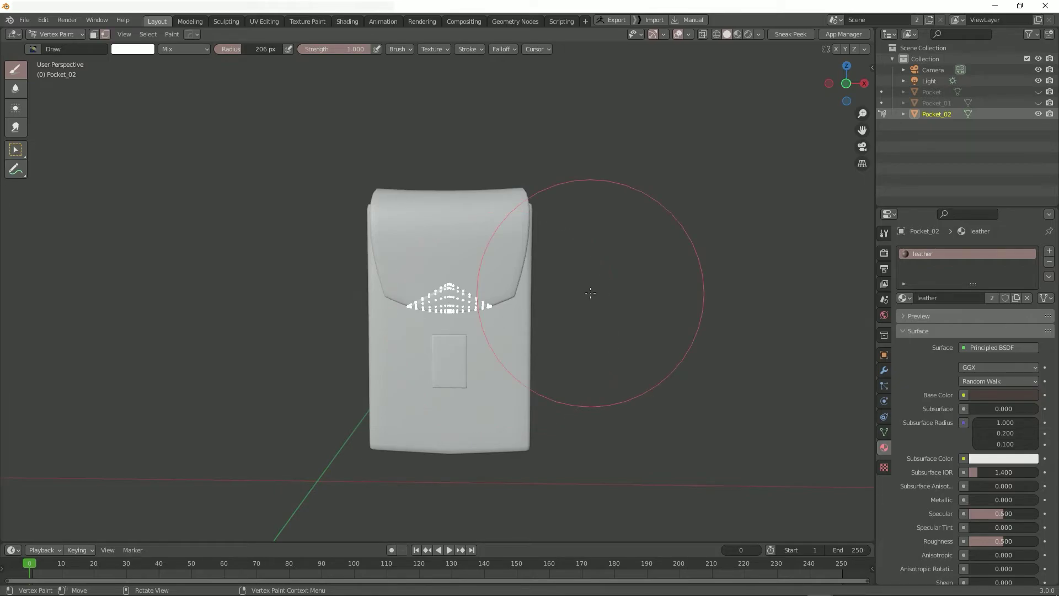
Step: Limit painting to the selected vertices, set the brush to pure blue, and fill the flap
key(v)
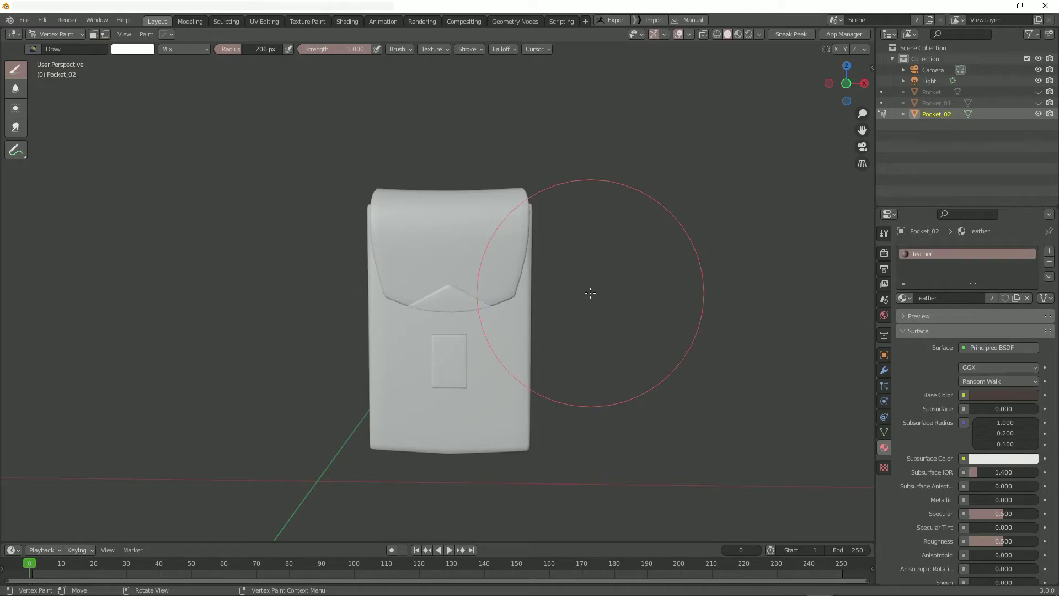
key(v)
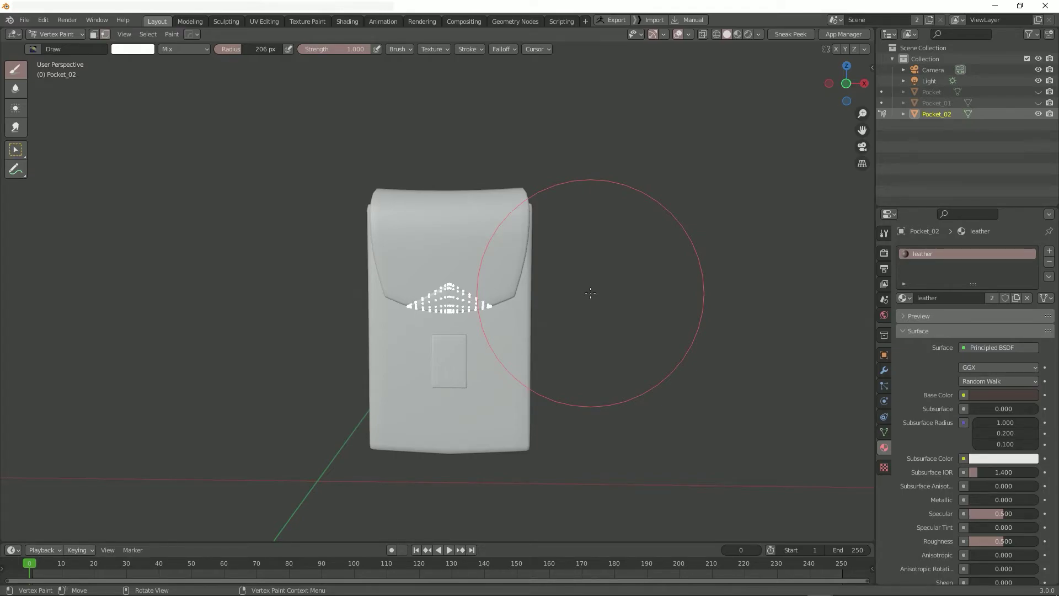
click(145, 50)
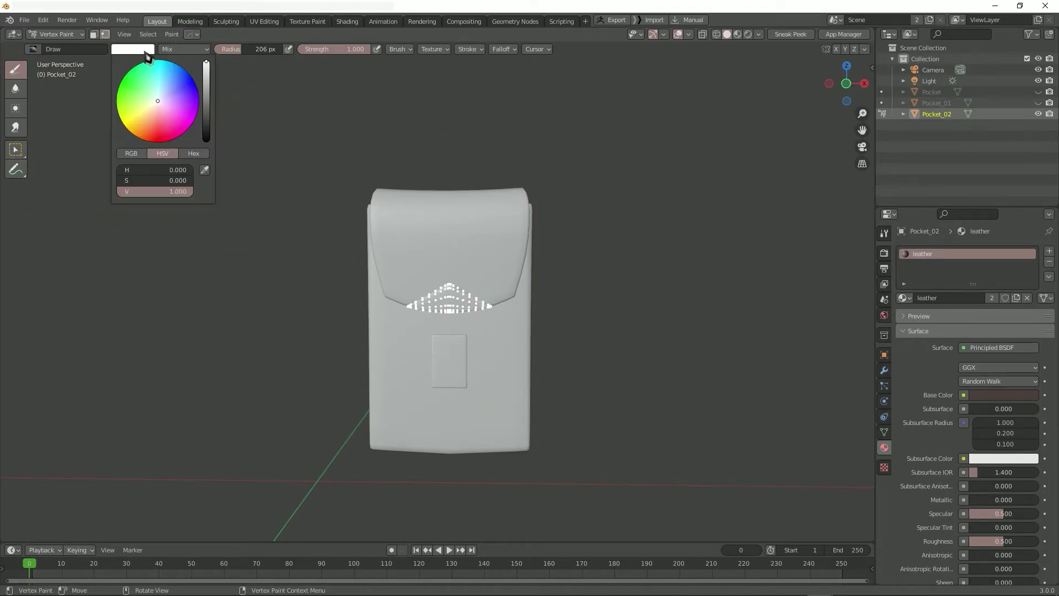
click(132, 153)
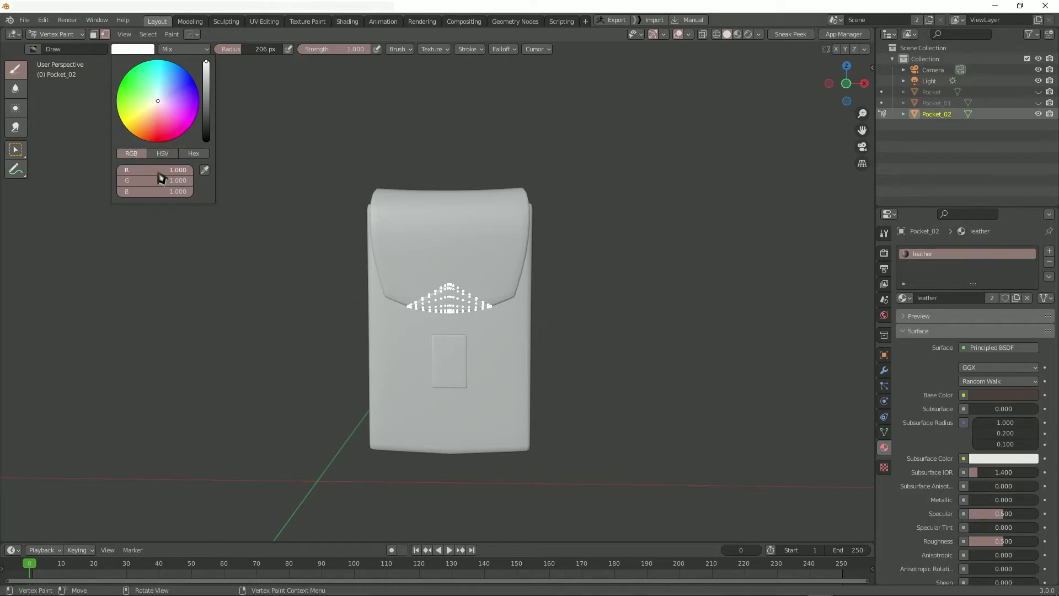
mouse_move(166, 170)
mouse_down()
mouse_move(118, 169)
mouse_move(118, 181)
mouse_up()
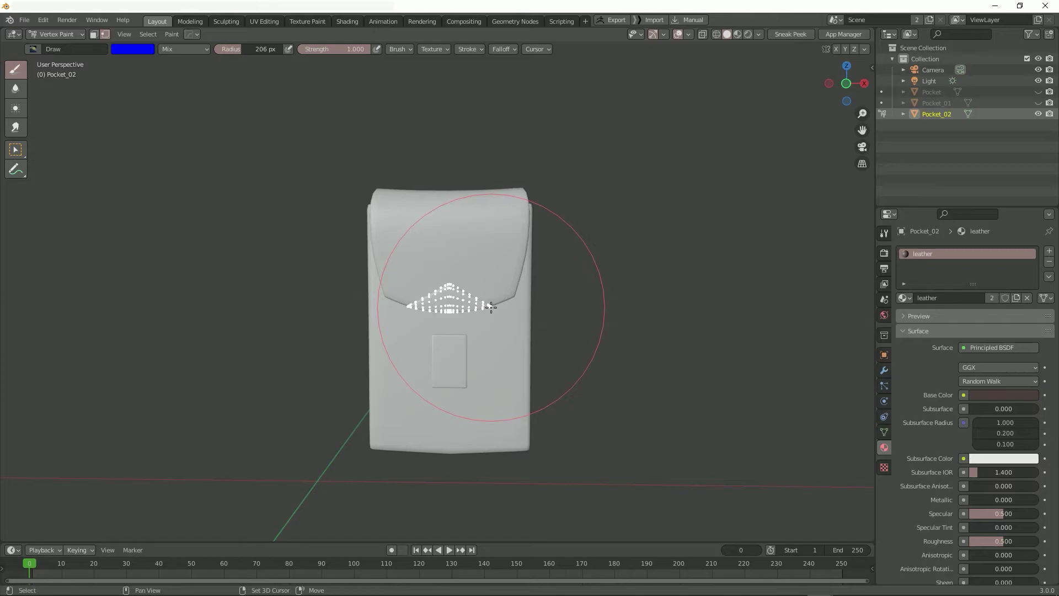
key(shift+k)
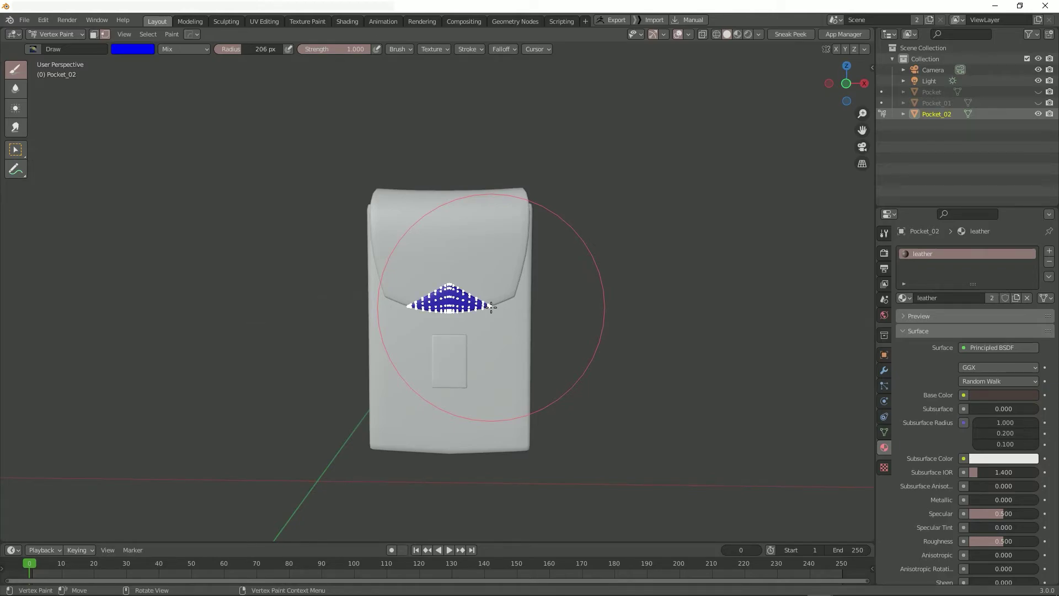
Step: Deselect the flap and select the linked front window faces instead
key(Tab)
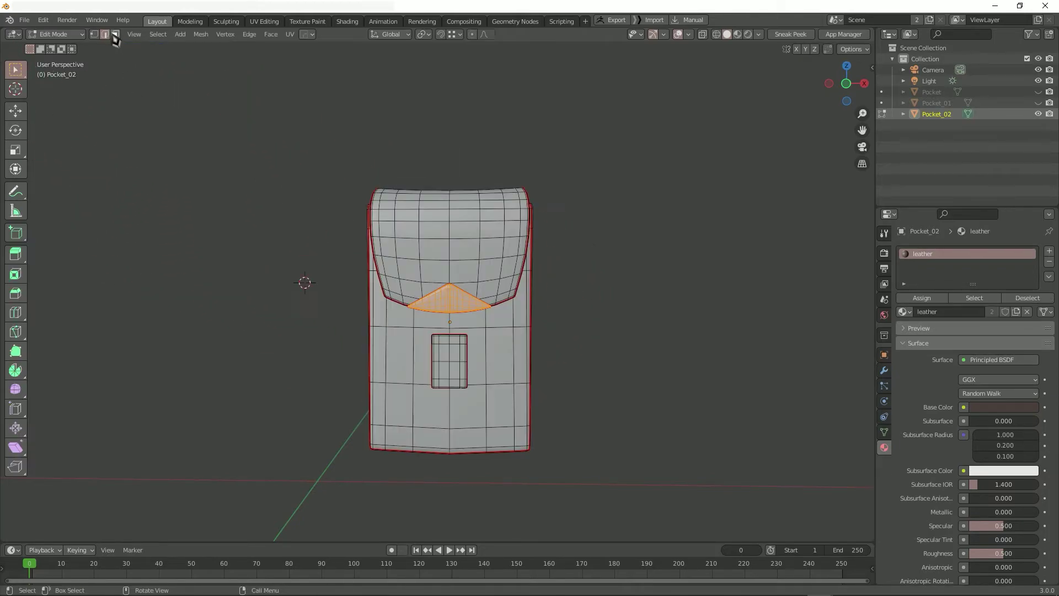
click(58, 34)
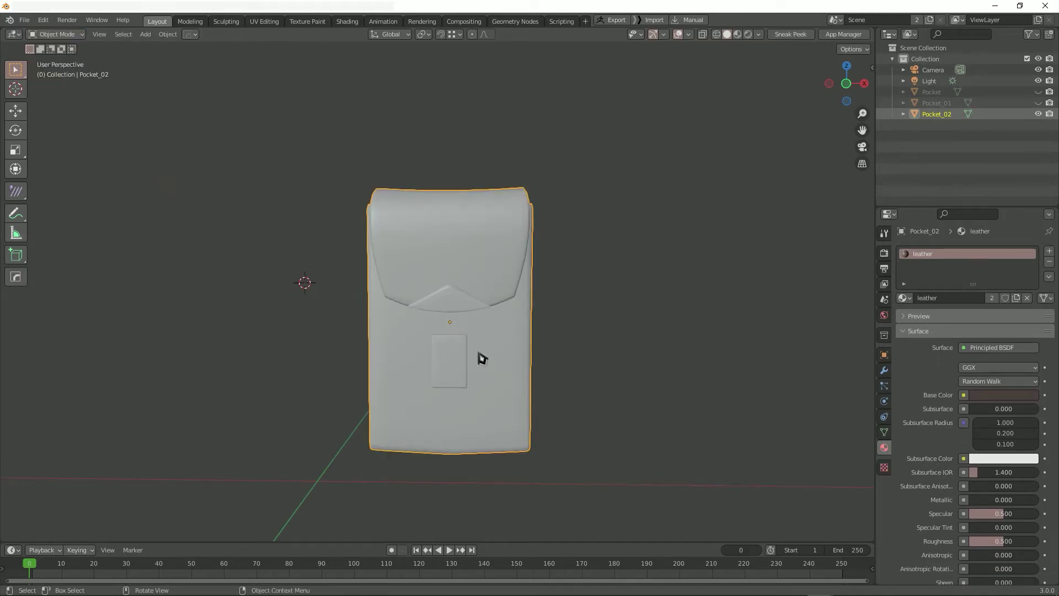
key(Tab)
key(alt+a)
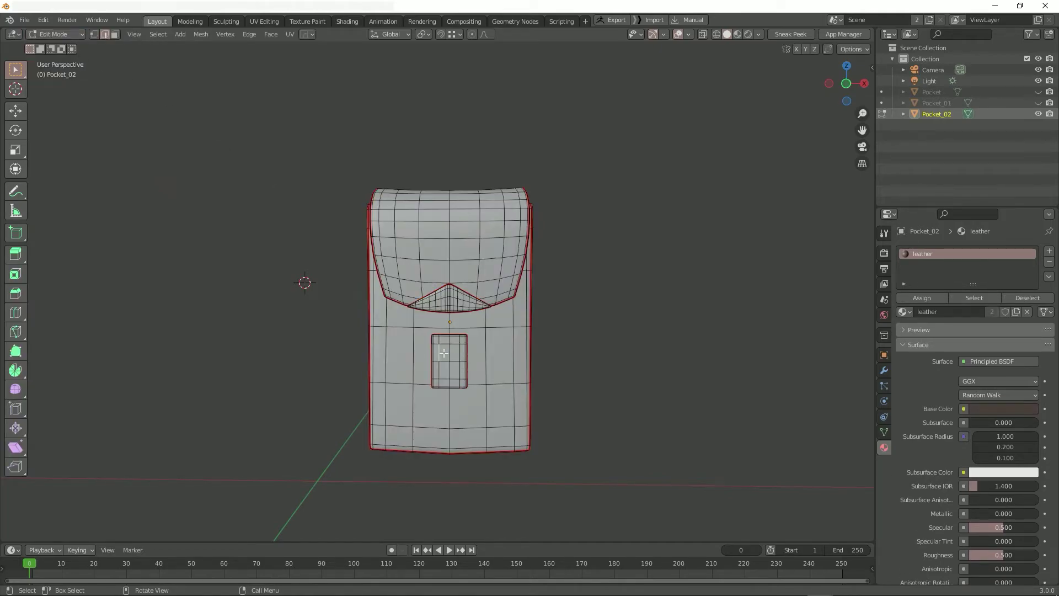
key(l)
key(Tab)
Step: Set the brush colour to red (R1 G0 B0) and fill the selected window faces
click(135, 49)
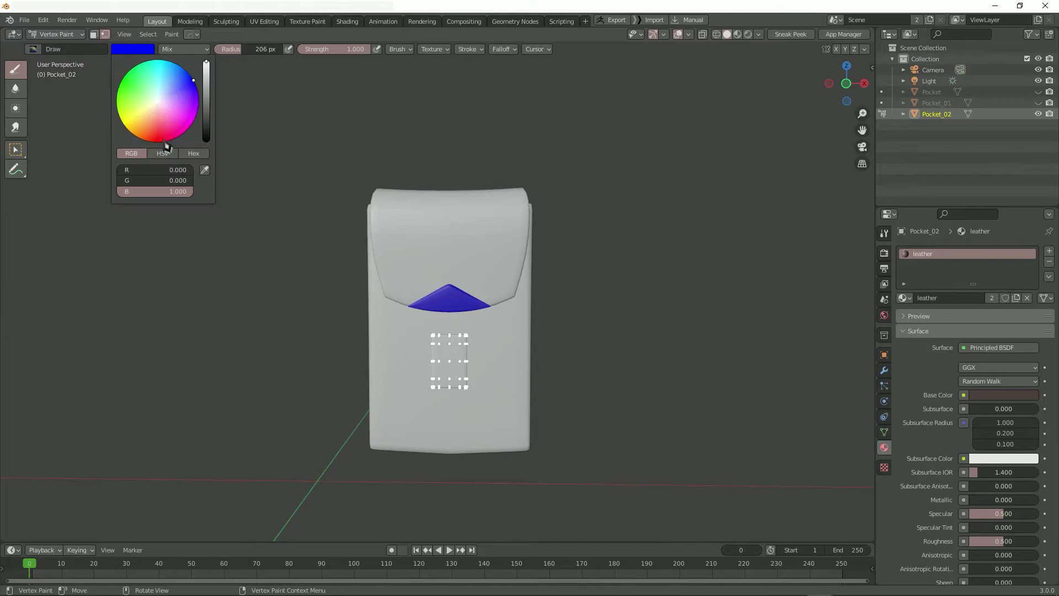
click(154, 170)
text(1)
key(Return)
click(165, 191)
text(0)
key(Return)
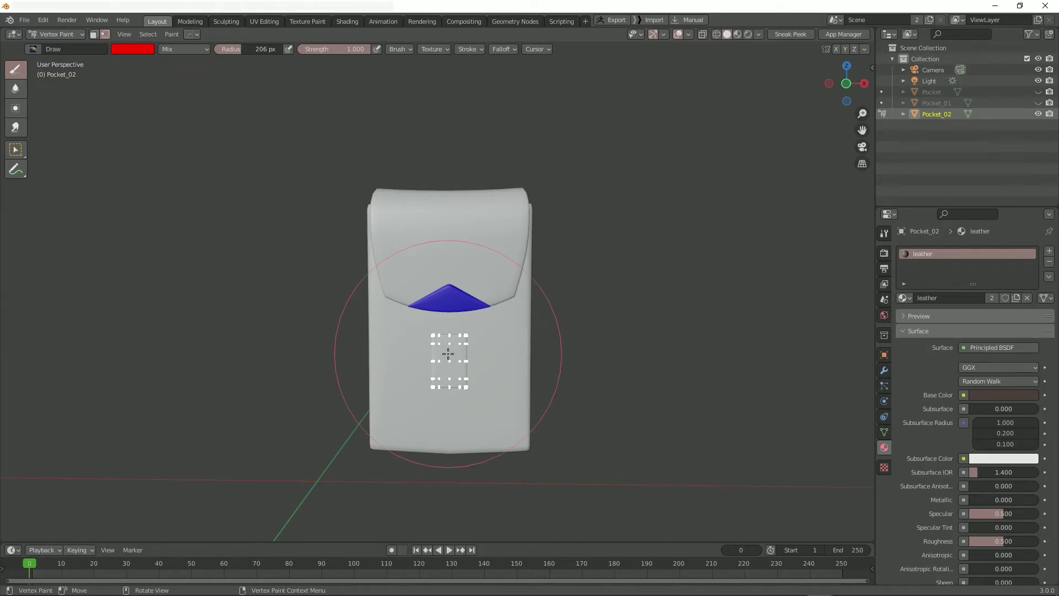
key(shift+k)
mouse_move(280, 185)
middle_down()
mouse_move(441, 248)
mouse_move(439, 212)
middle_up()
scroll(439, 213, up, 3)
Step: Select both button rivets in Edit Mode and switch to Vertex Paint
click(58, 37)
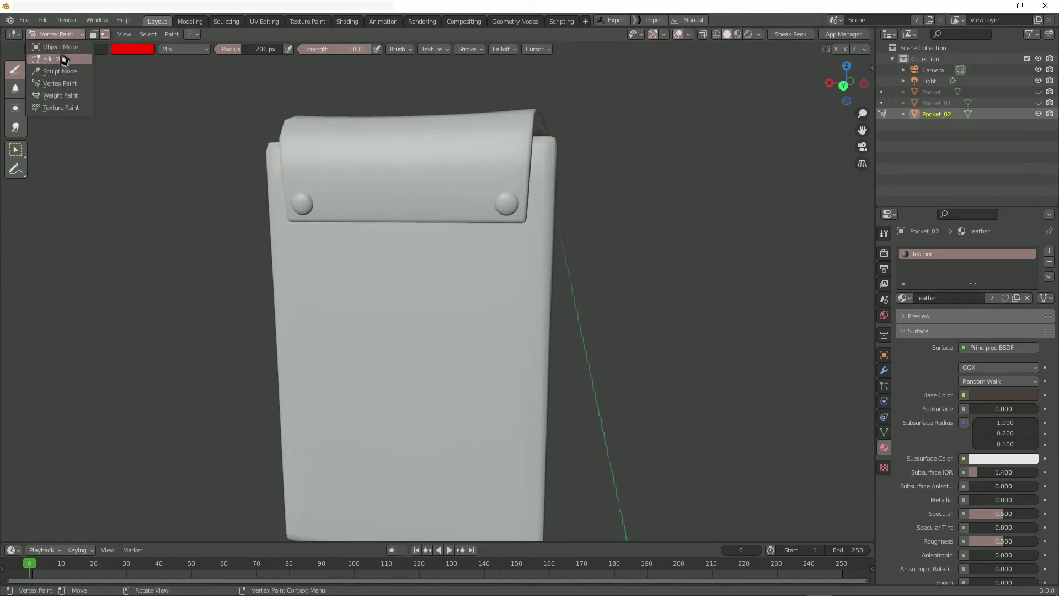
key(l)
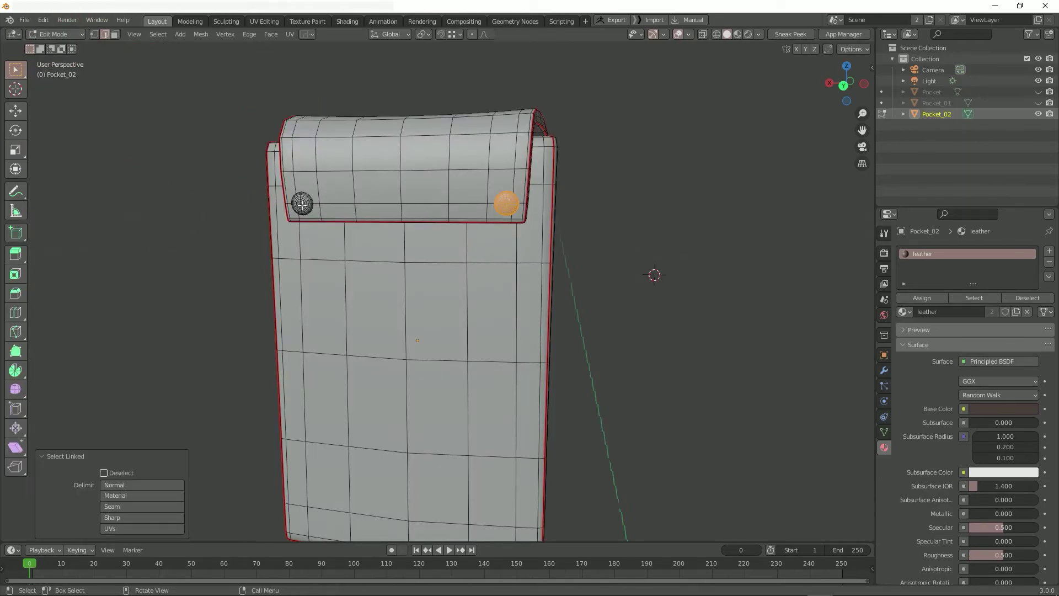
key(l)
middle_drag(302, 204, 466, 208)
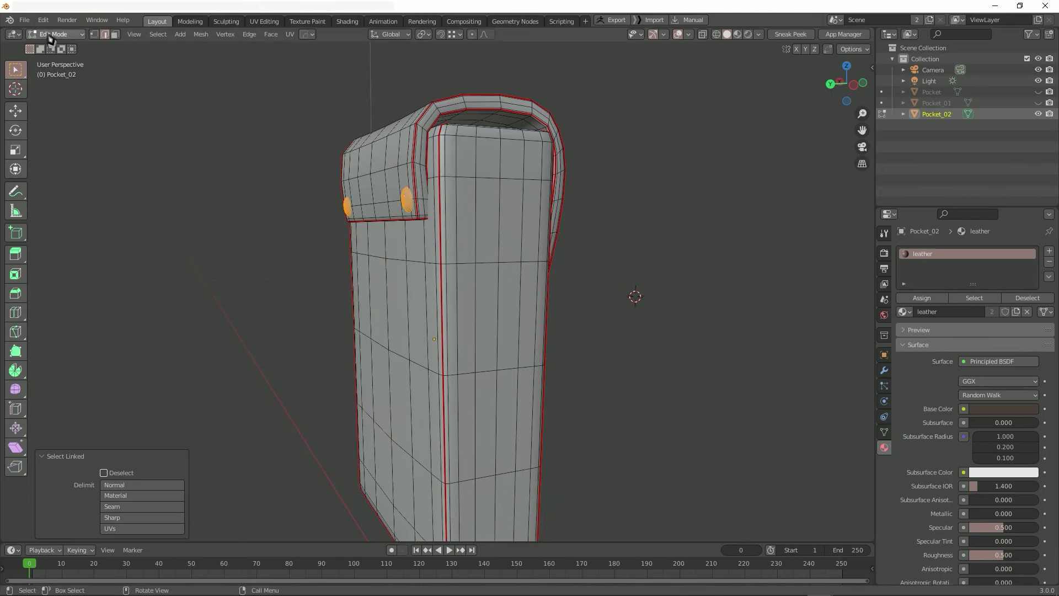
click(51, 36)
click(68, 97)
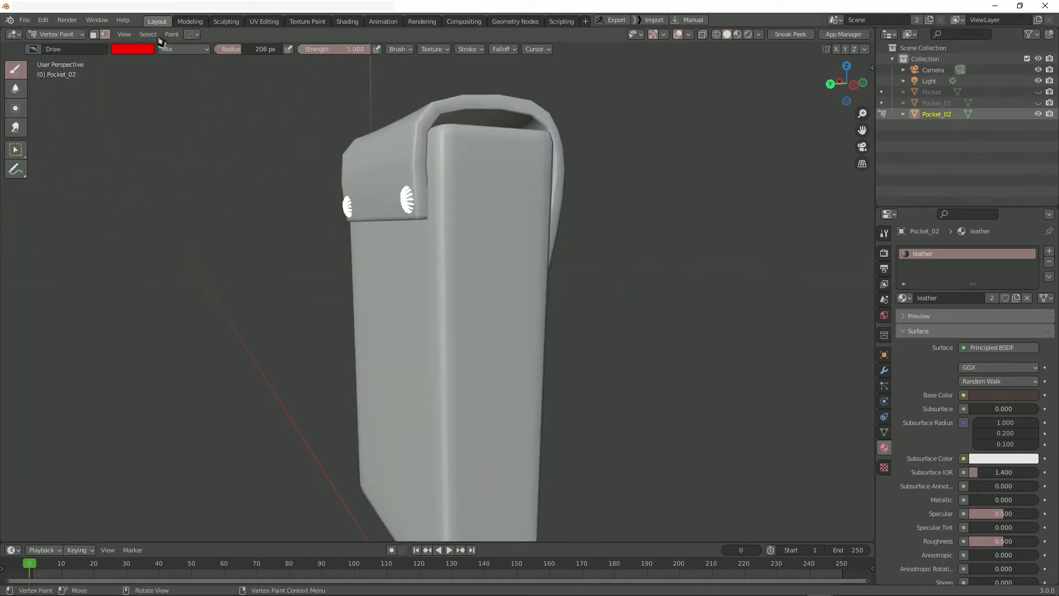
Step: Set the brush colour to bright green for the rivets and turn off face masking
click(132, 49)
drag(177, 169, 170, 190)
middle_drag(331, 270, 413, 271)
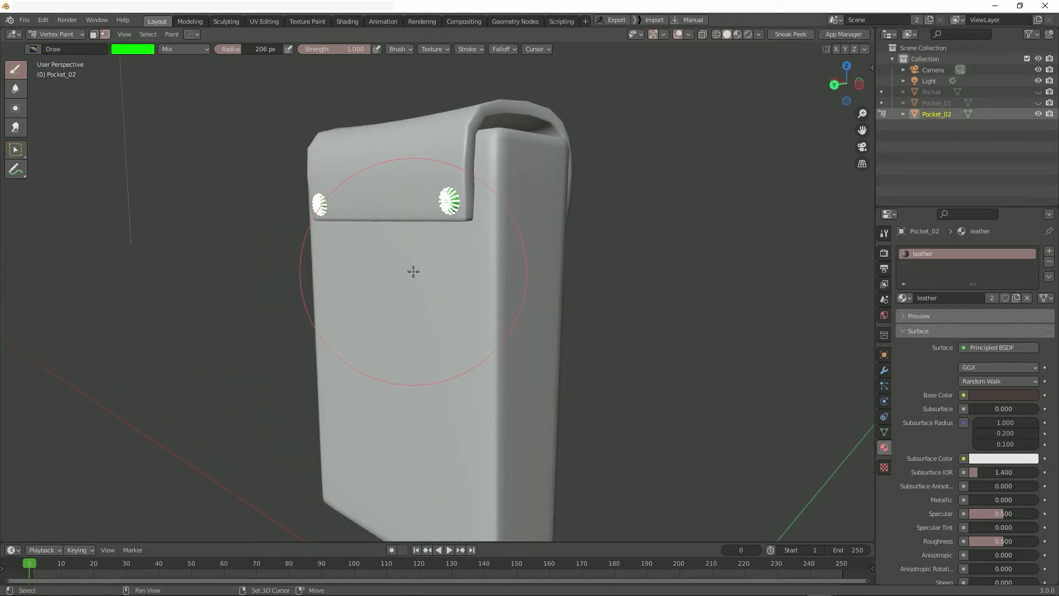
click(94, 34)
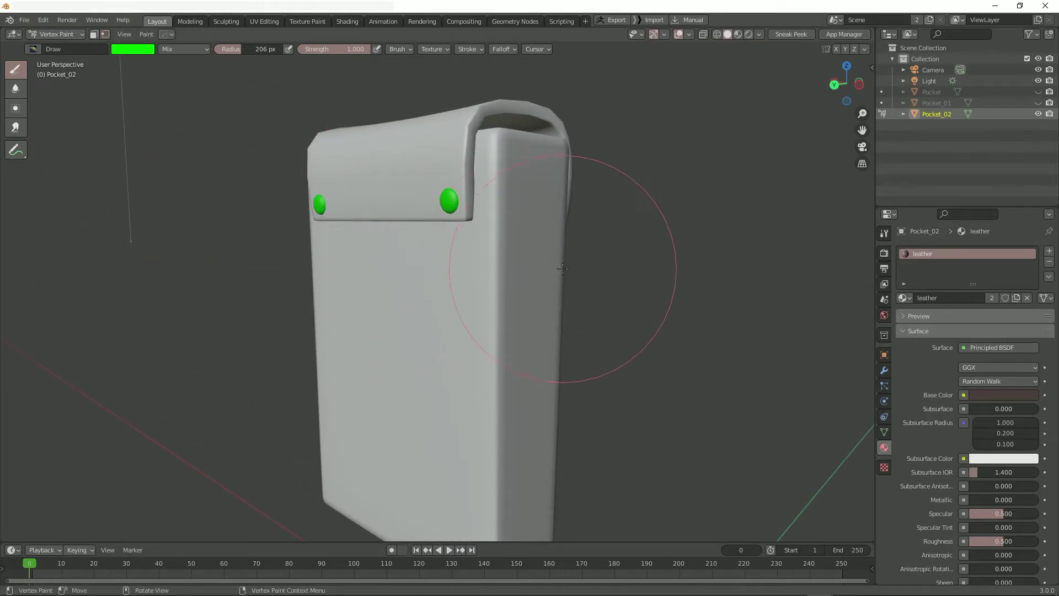
mouse_move(562, 269)
middle_down()
mouse_move(638, 220)
mouse_move(486, 265)
middle_up()
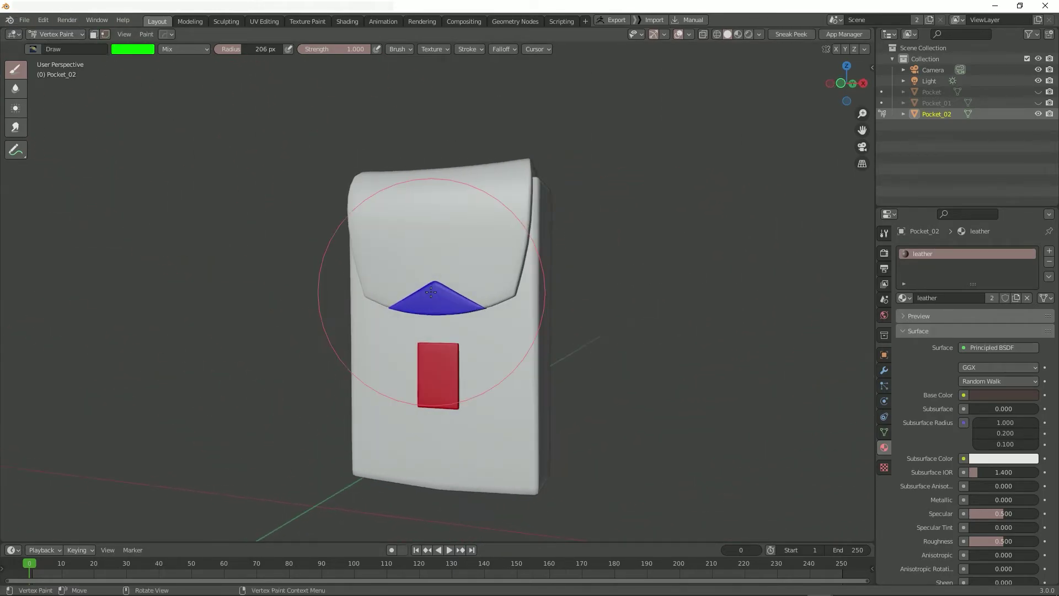
Step: Return Pocket_02 to Object Mode and export it as FBX to Pocket_02.fbx
click(56, 35)
click(55, 47)
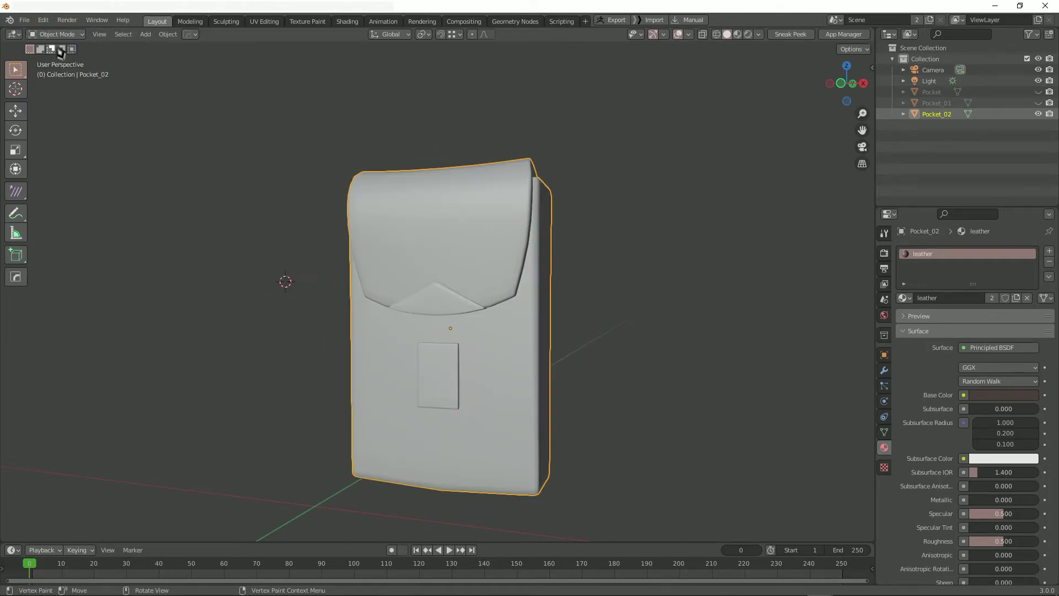
click(24, 19)
click(220, 269)
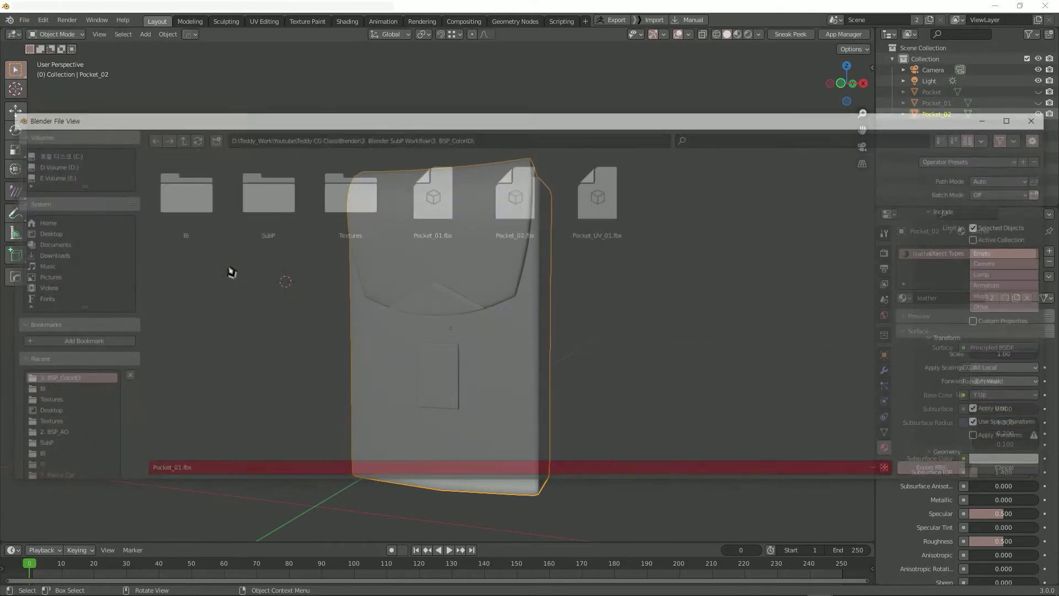
click(537, 229)
Step: Confirm the FBX export over Pocket_02.fbx
click(954, 469)
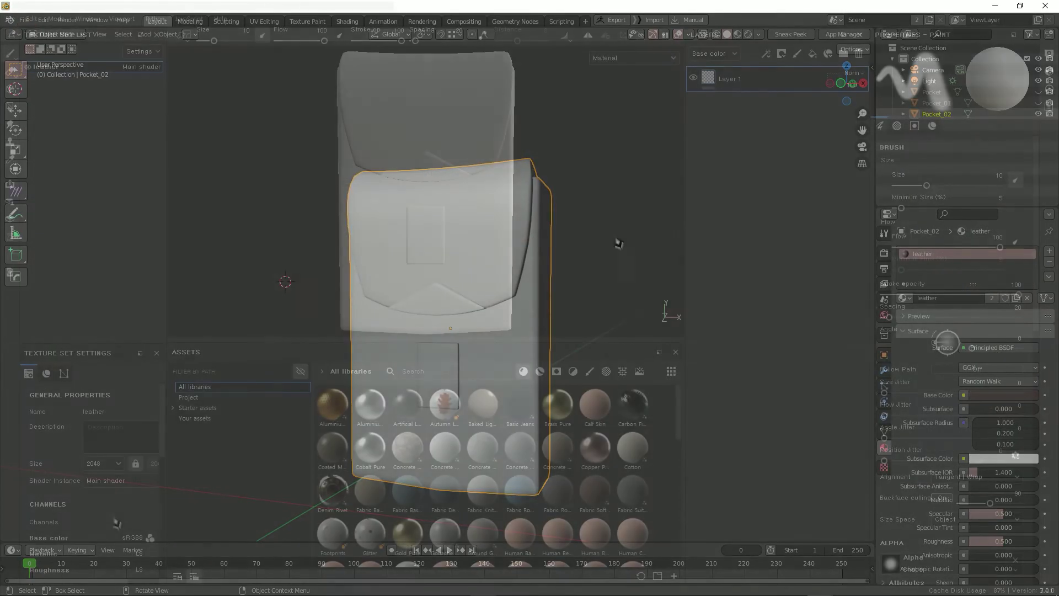
scroll(142, 488, down, 4)
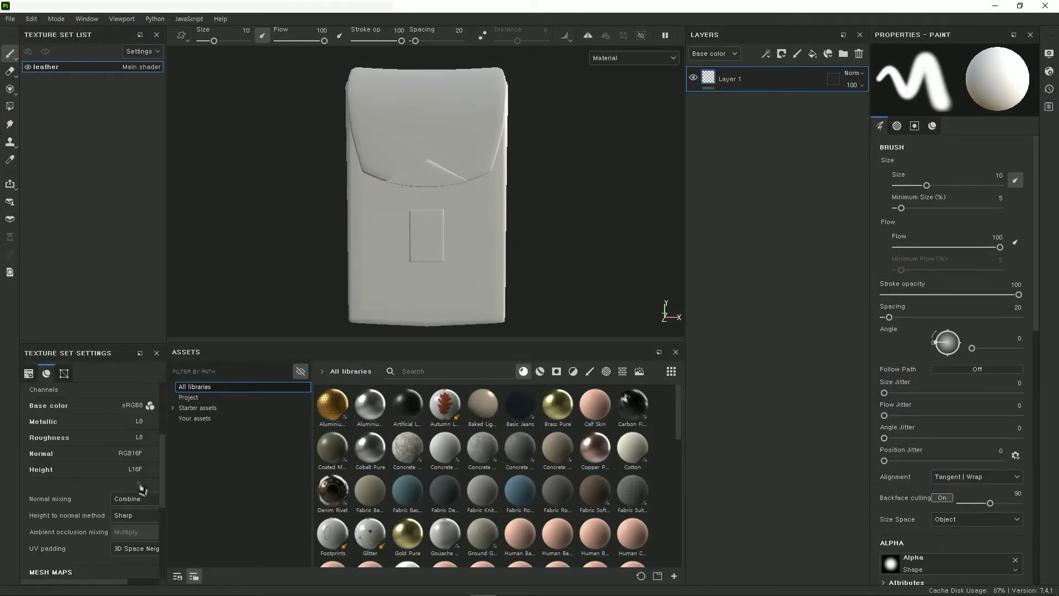
scroll(142, 488, down, 2)
scroll(142, 488, down, 2)
Step: Bake the mesh maps with the ID baker's colour source set to Vertex Color
click(145, 490)
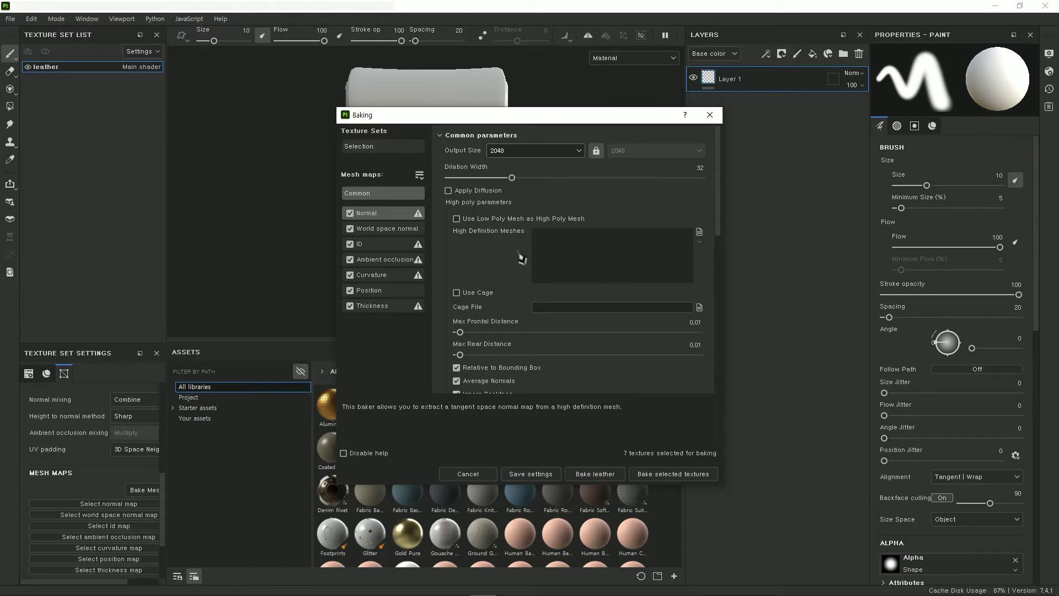
click(365, 245)
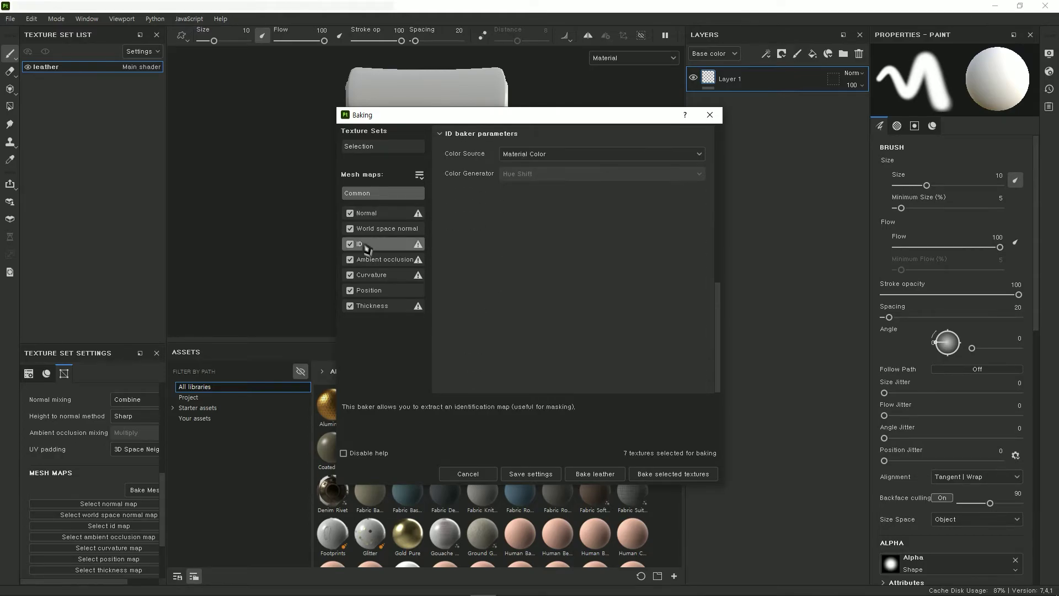
click(549, 155)
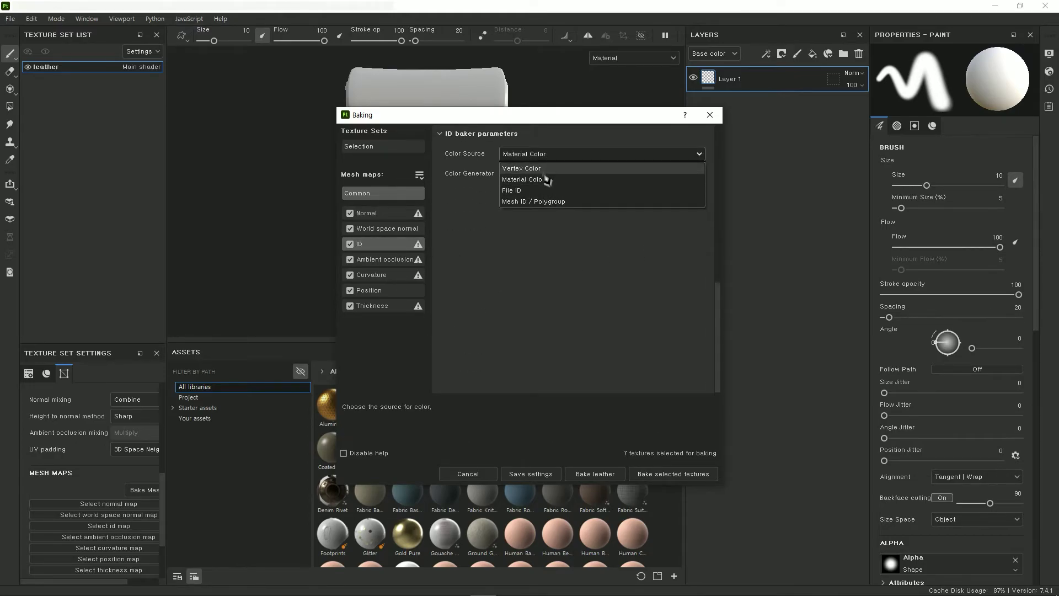
click(543, 168)
click(692, 475)
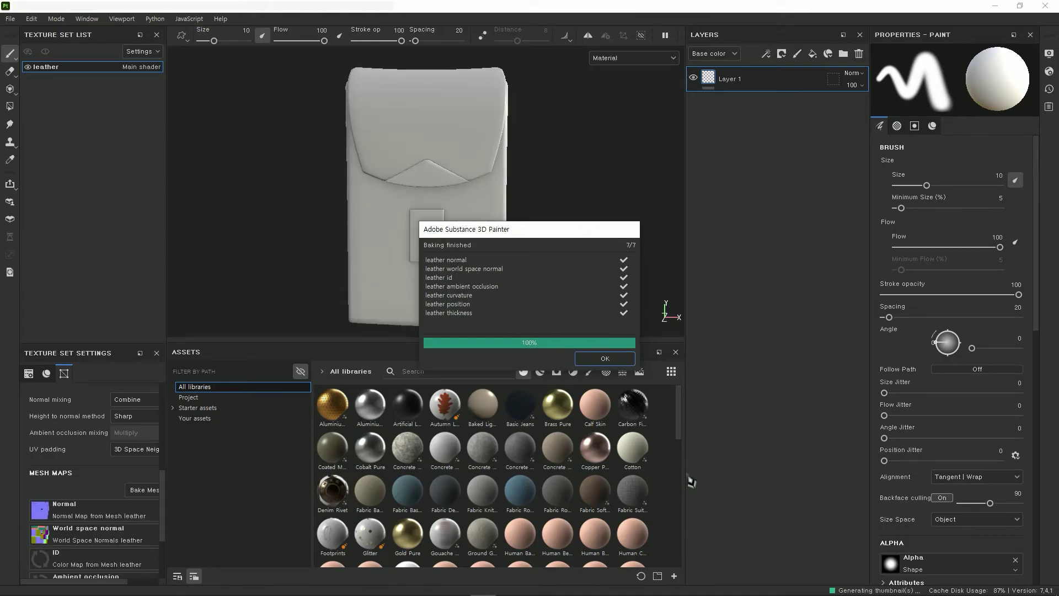
Step: Apply the Steel Scratched smart material to the pocket and delete the empty Layer 1
click(614, 360)
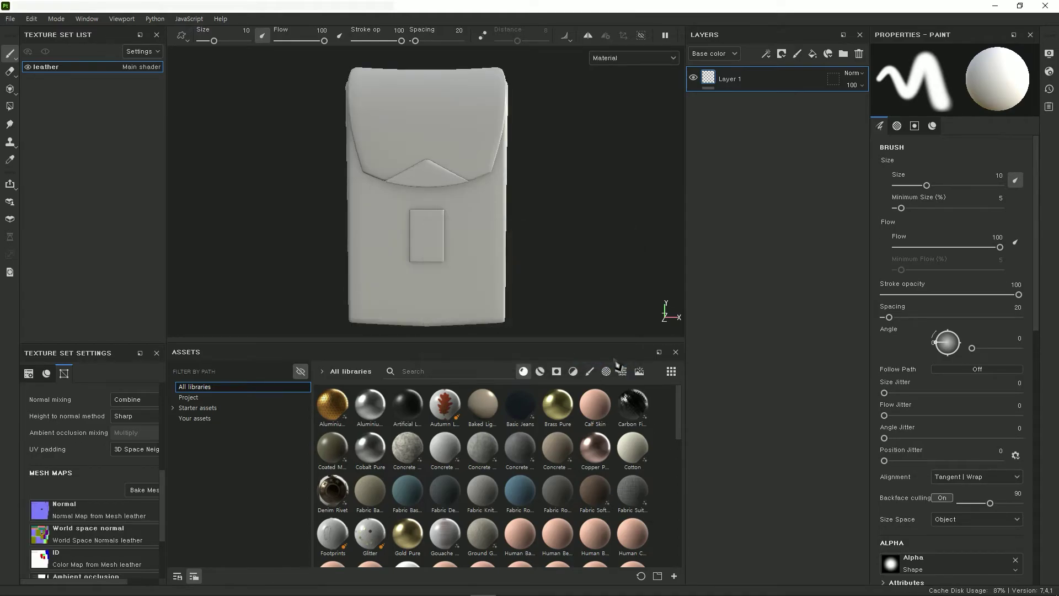
scroll(55, 513, down, 1)
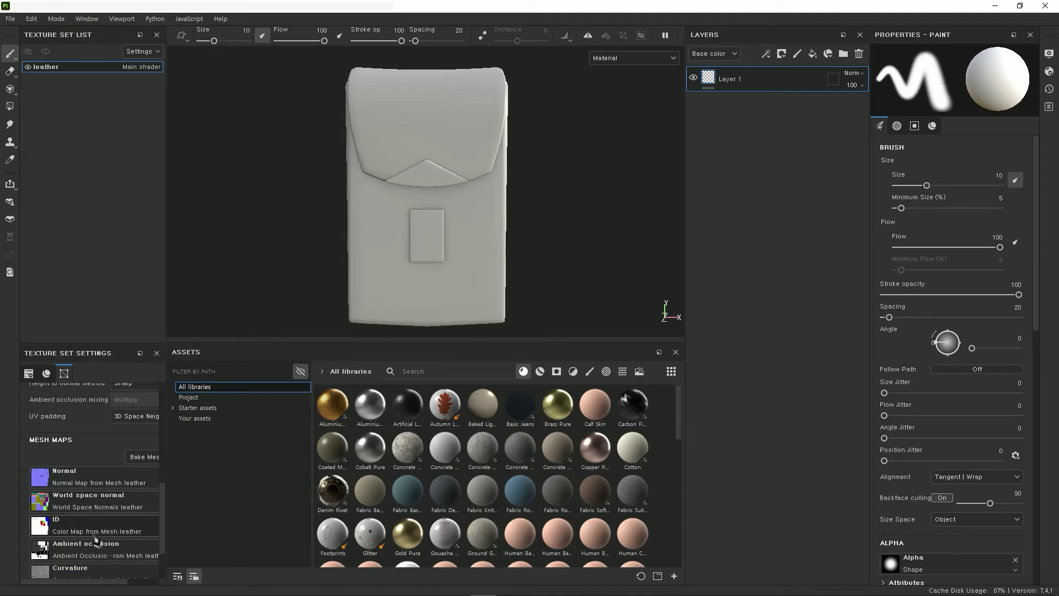
click(539, 371)
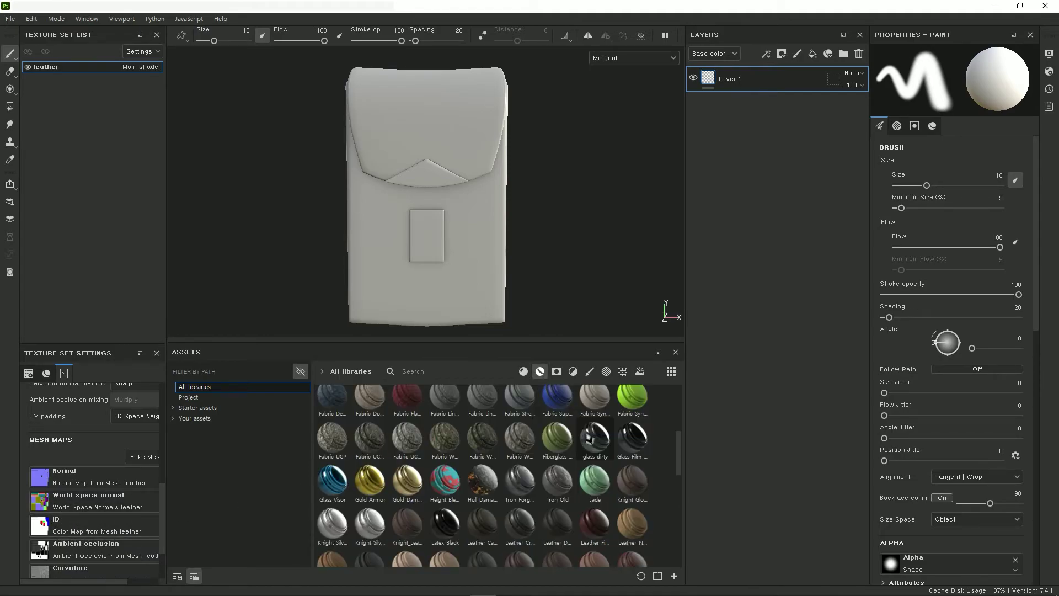
scroll(584, 447, down, 5)
scroll(576, 463, down, 5)
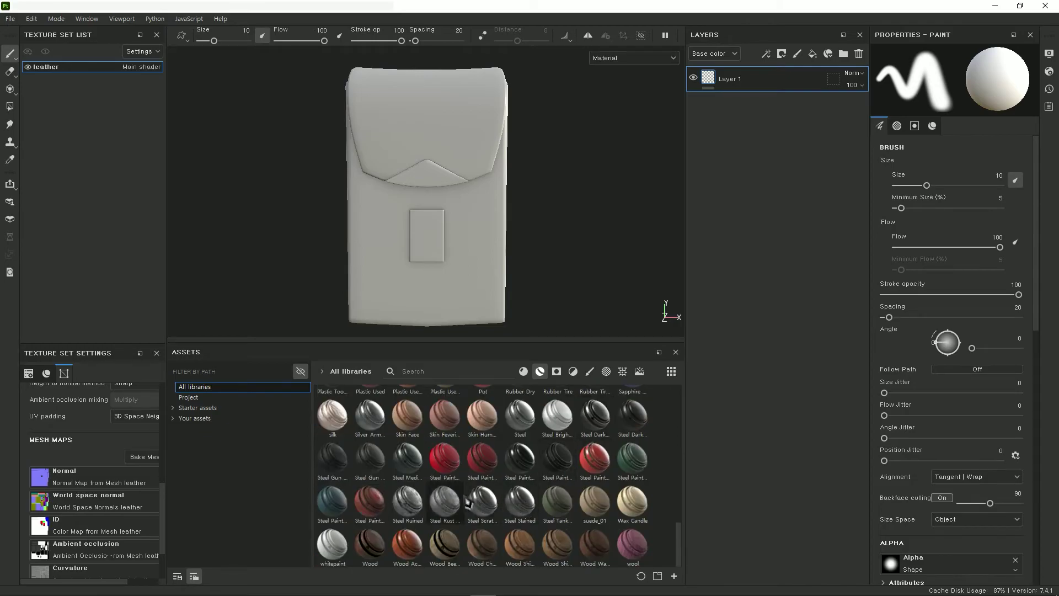
drag(483, 500, 739, 94)
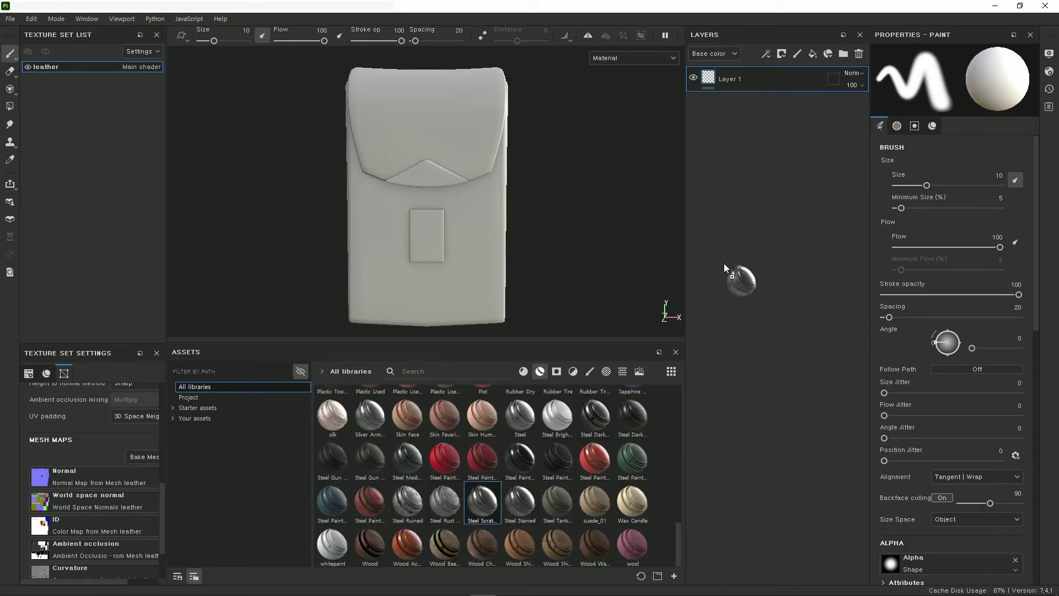
click(741, 87)
key(Delete)
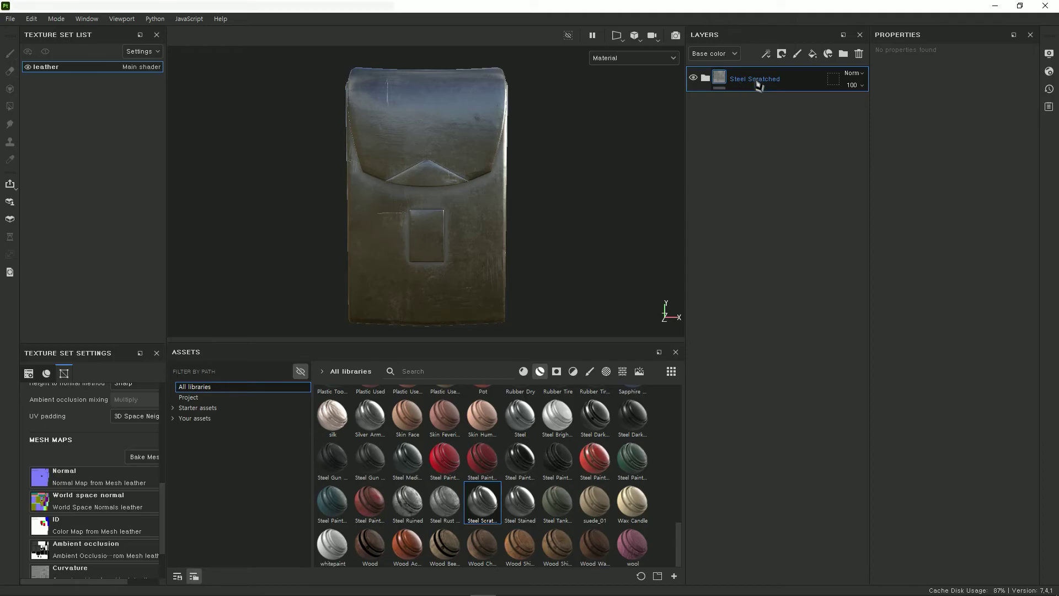
Step: Mask Steel Scratched by colour selection with the blue, red and green ID colours
right_click(757, 85)
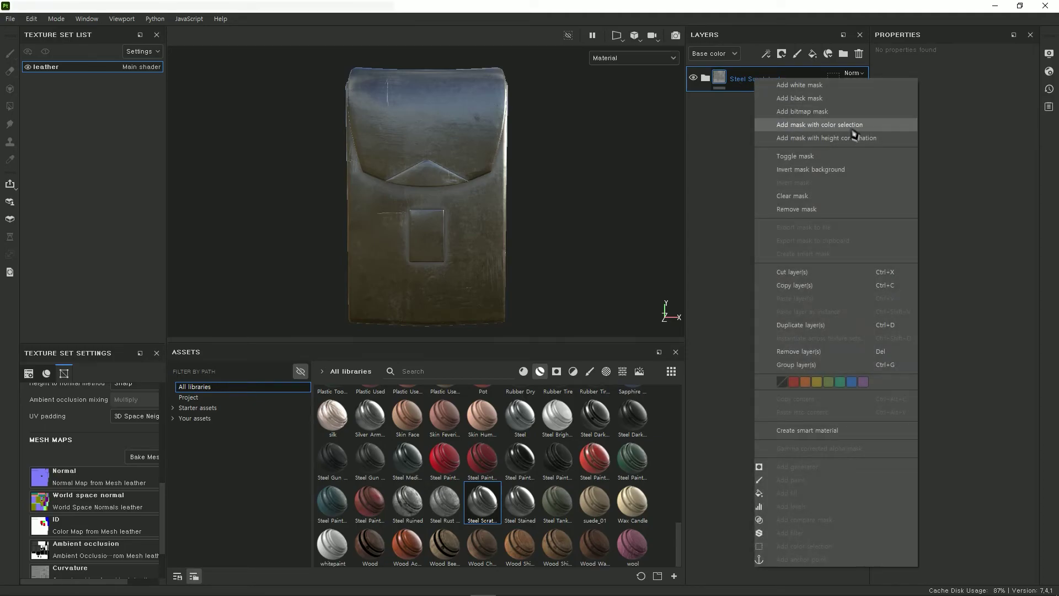
click(853, 128)
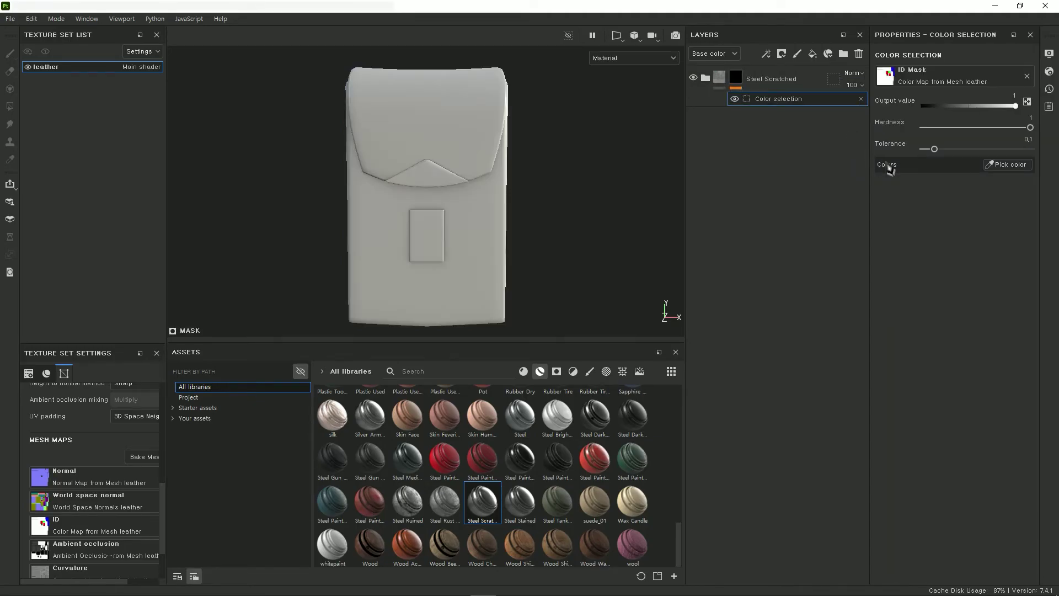
click(1016, 165)
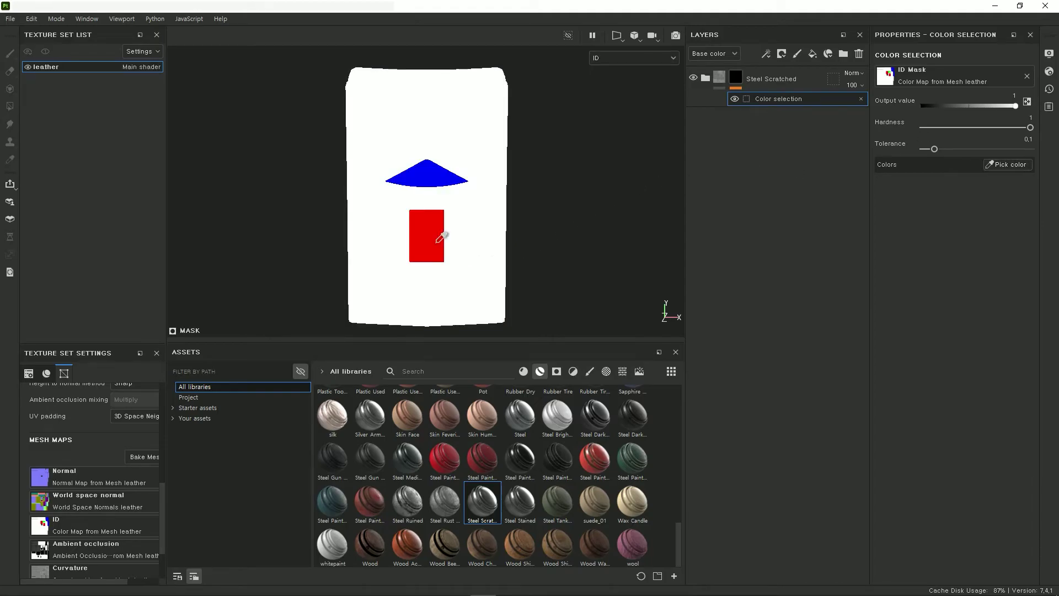
click(425, 166)
click(1008, 164)
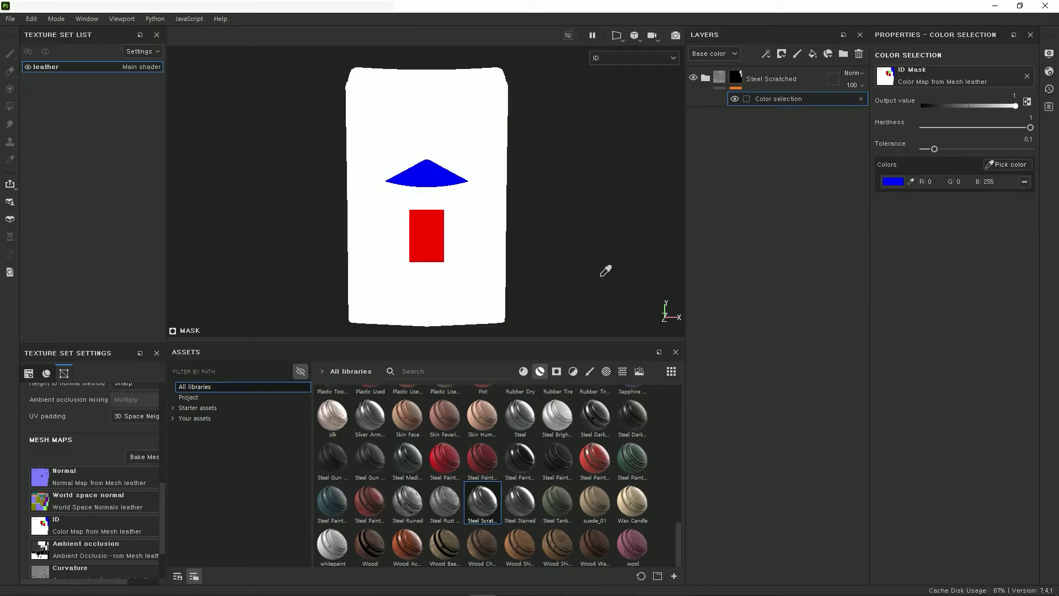
click(444, 231)
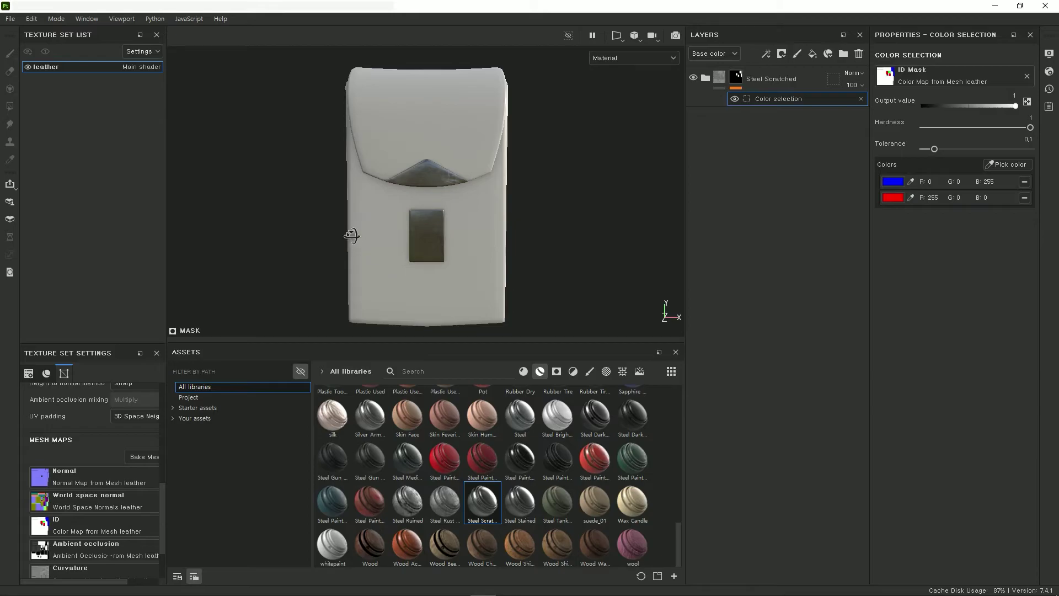
mouse_move(349, 233)
alt+mouse_down()
mouse_move(651, 234)
mouse_move(524, 239)
alt+mouse_up()
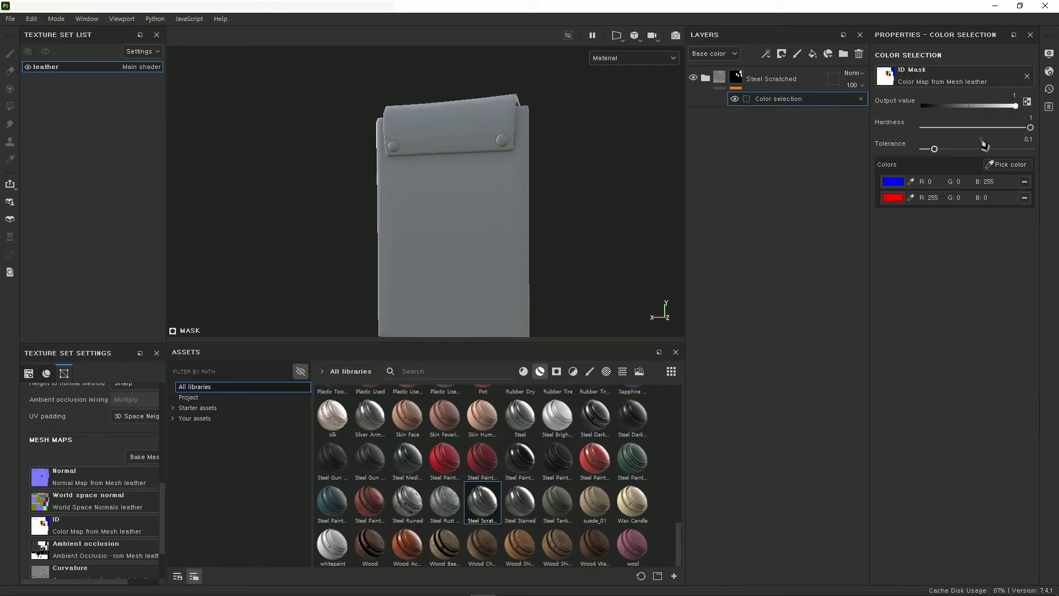
click(1008, 164)
click(506, 144)
mouse_move(508, 147)
alt+mouse_down()
mouse_move(380, 215)
mouse_move(295, 199)
mouse_move(347, 229)
mouse_move(474, 231)
alt+mouse_up()
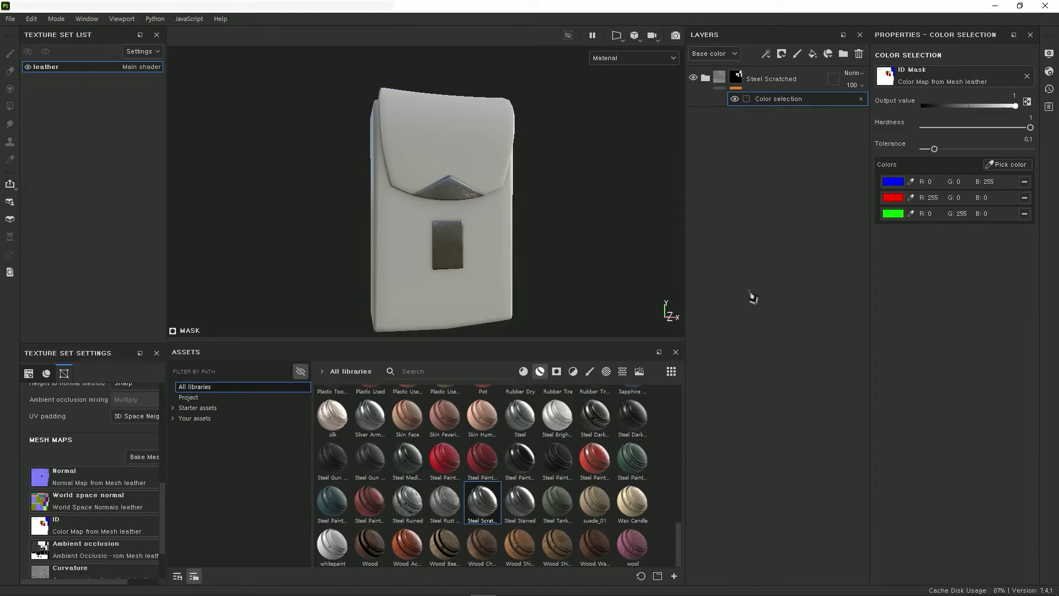
click(772, 80)
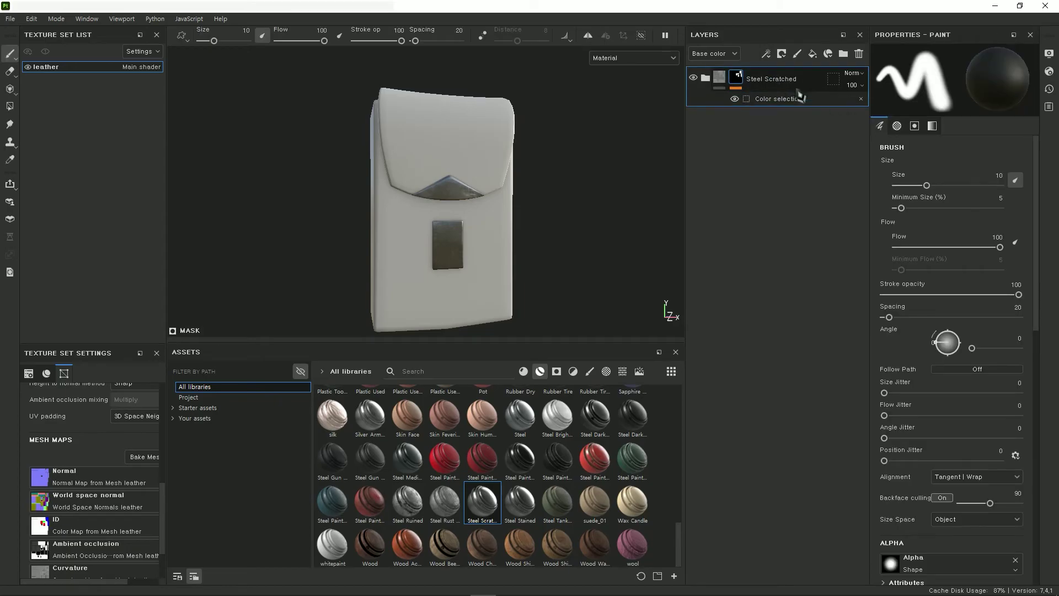
Step: Reset the Steel Scratched mask and set up polygon fill in the split 3D/UV view
click(860, 99)
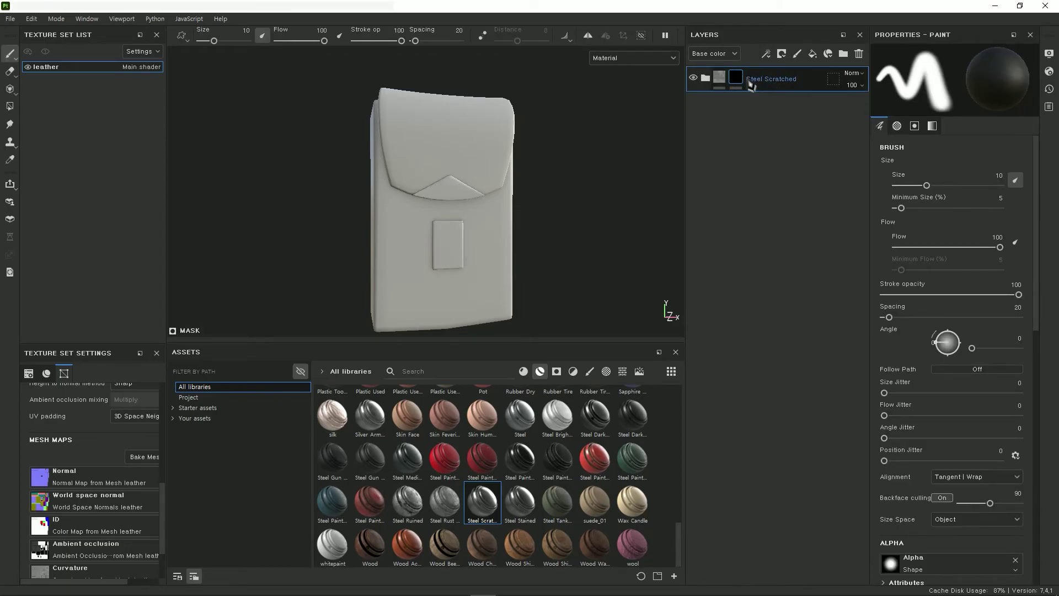
right_click(746, 78)
click(802, 104)
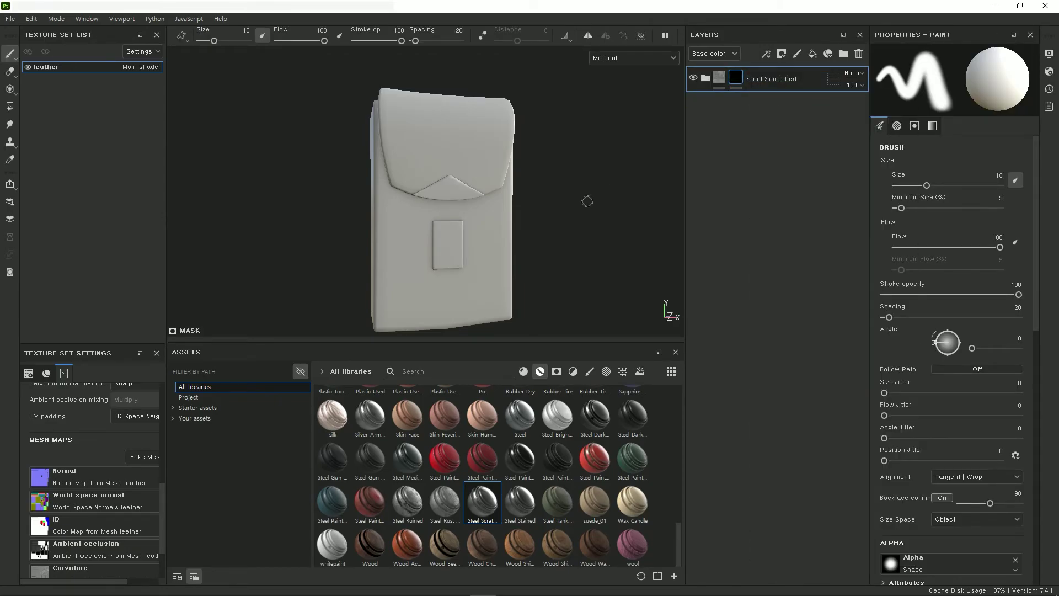
key(F1)
key(4)
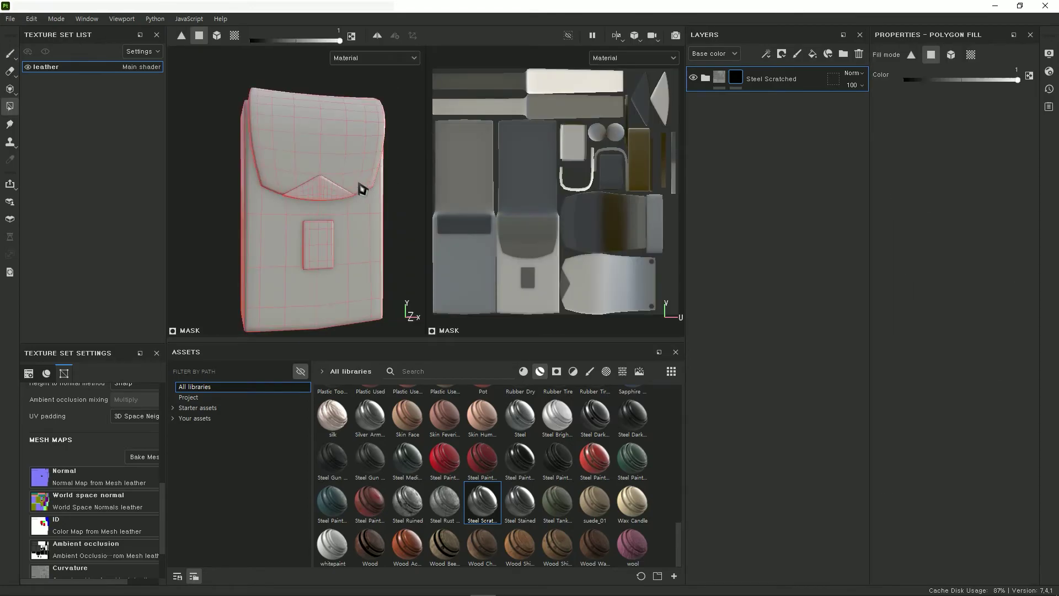
Step: Polygon-fill the diamond UV pieces so Steel Scratched shows on them
scroll(639, 130, up, 2)
middle_drag(639, 131, 581, 175)
scroll(580, 175, up, 2)
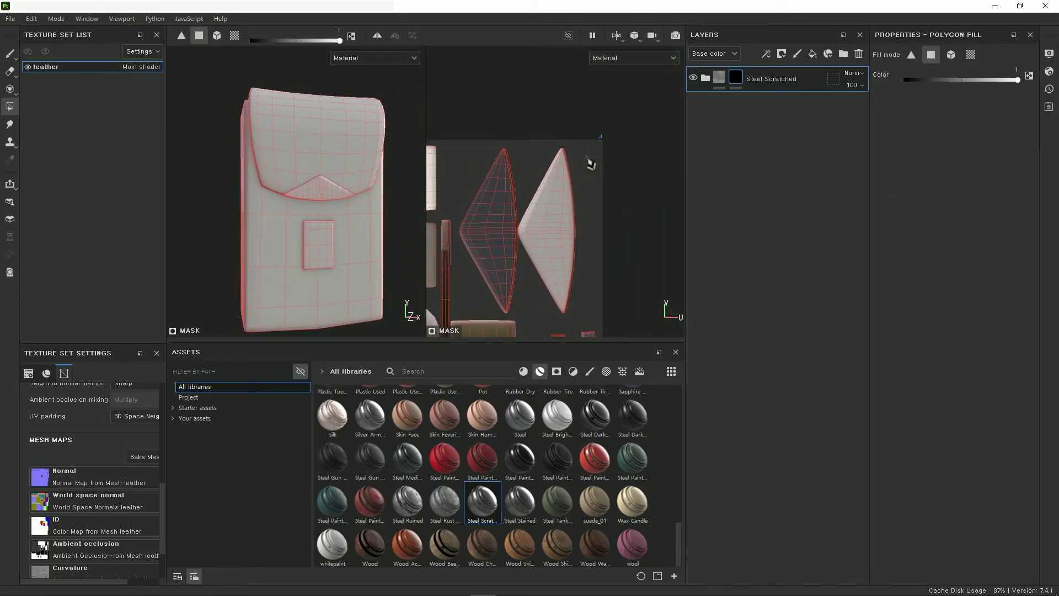
drag(586, 142, 478, 283)
scroll(478, 283, up, 2)
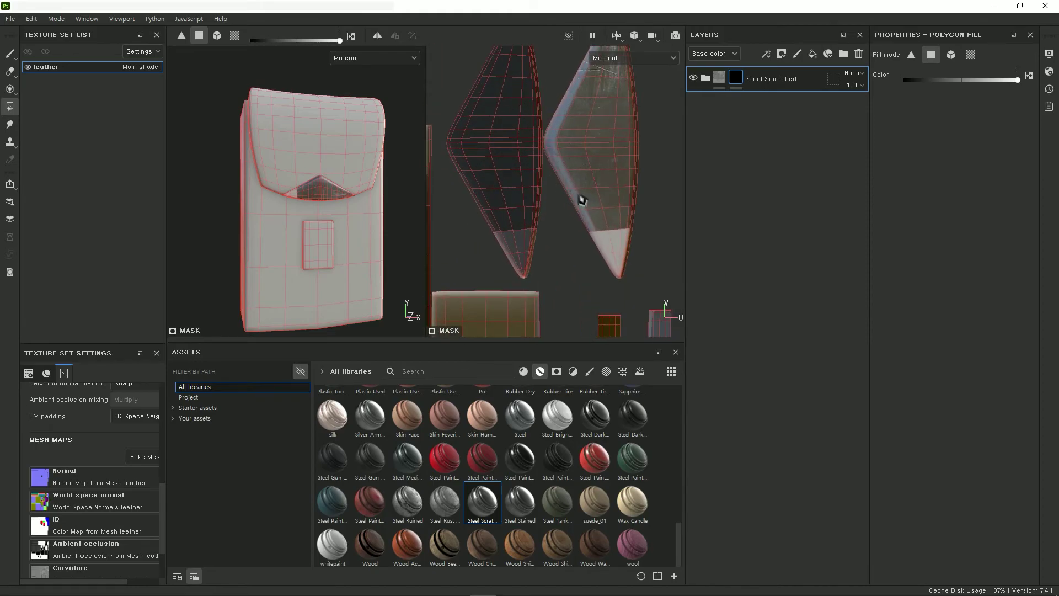
drag(657, 199, 487, 292)
key(1)
text(leat)
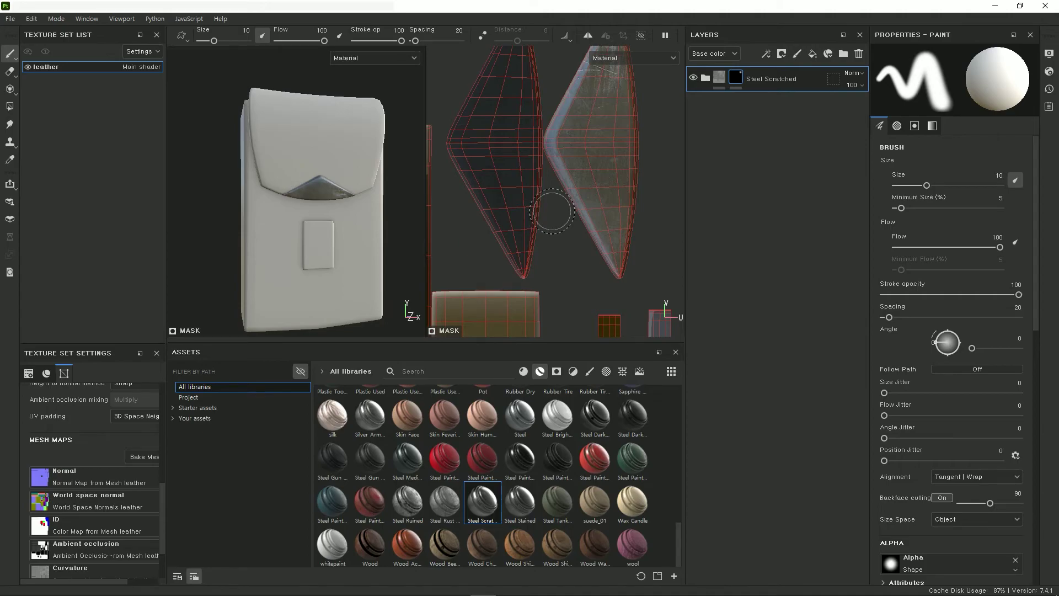
Step: Replace the project mesh with Pocket_UV_01.fbx in Project configuration
click(36, 22)
click(50, 59)
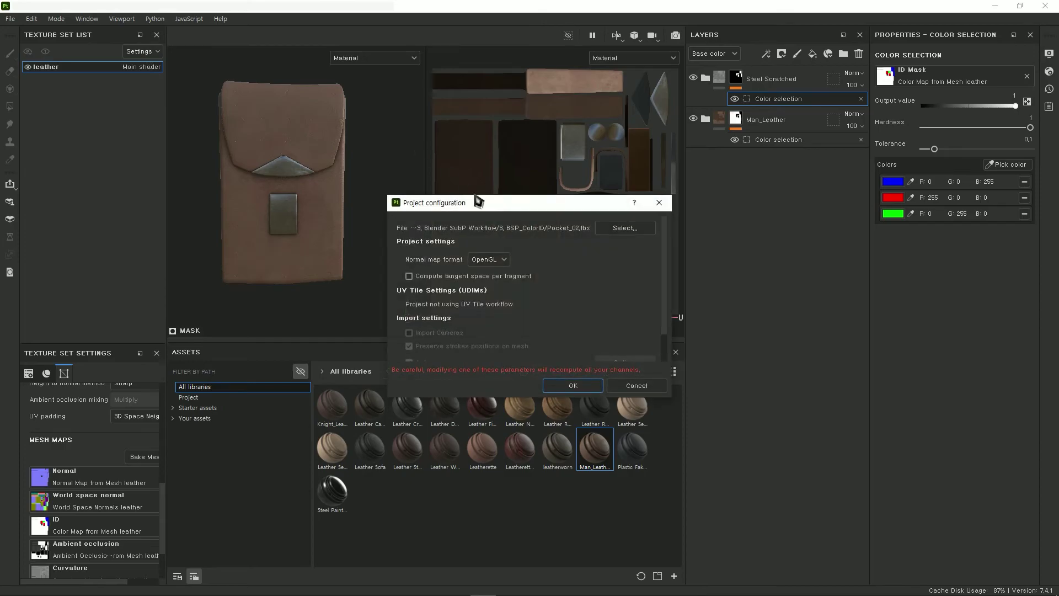
click(624, 228)
double_click(510, 284)
double_click(508, 353)
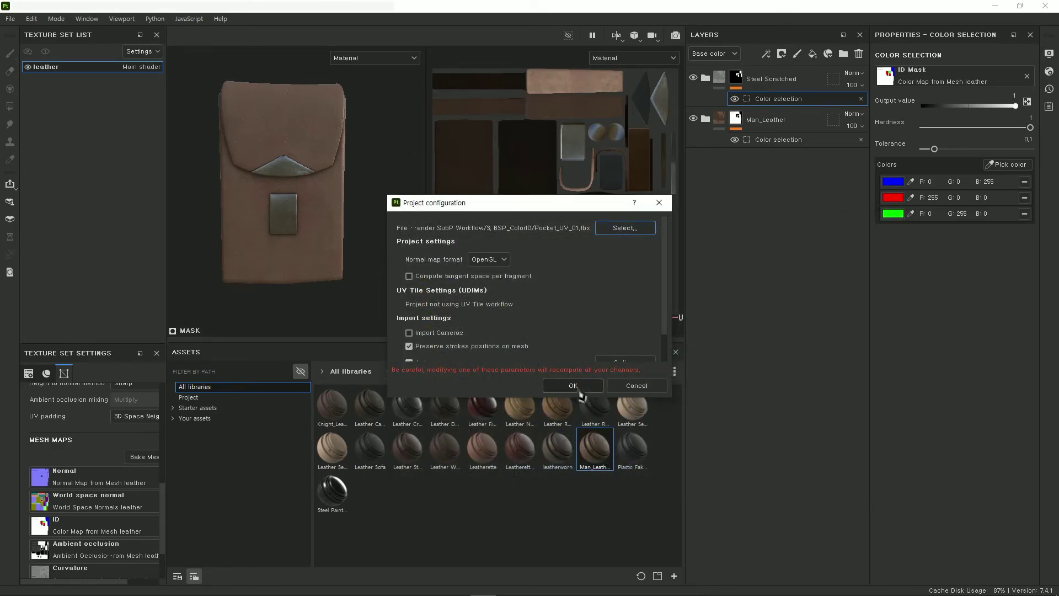
click(579, 389)
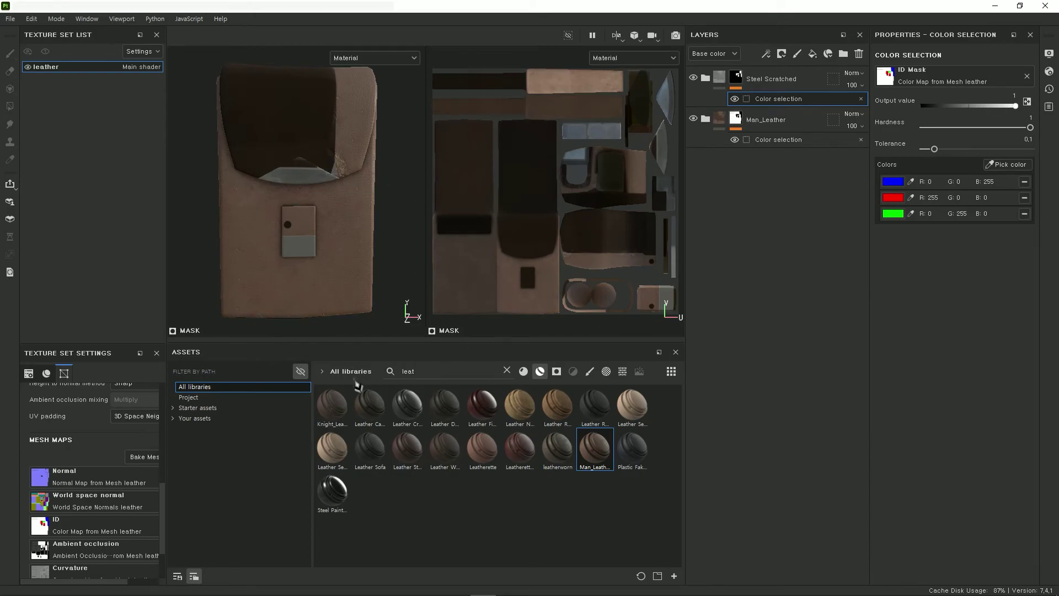
Step: Re-bake all mesh maps for the new Pocket_UV_01 mesh
click(144, 457)
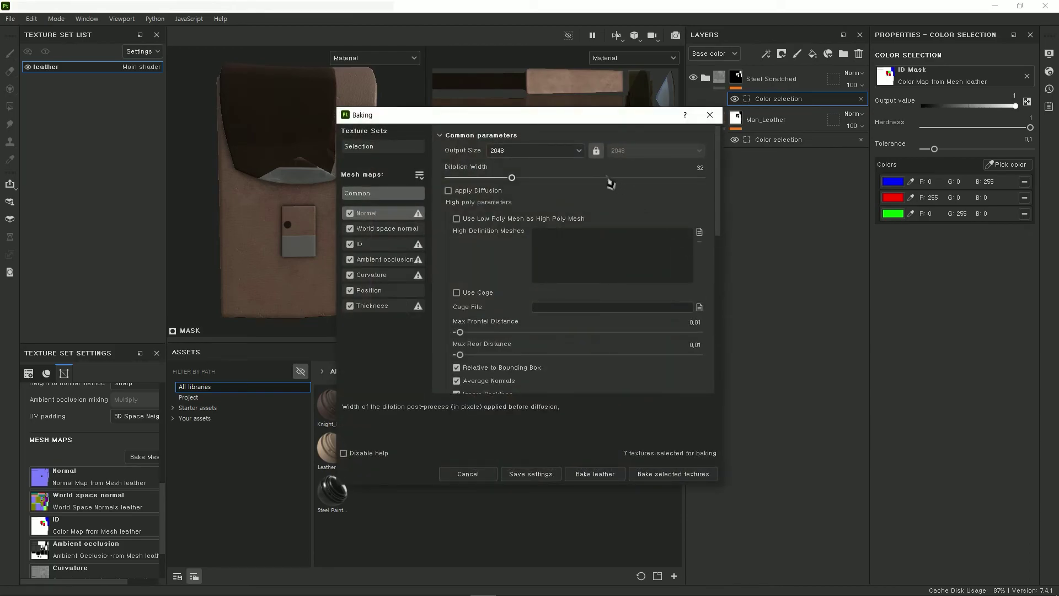
click(673, 473)
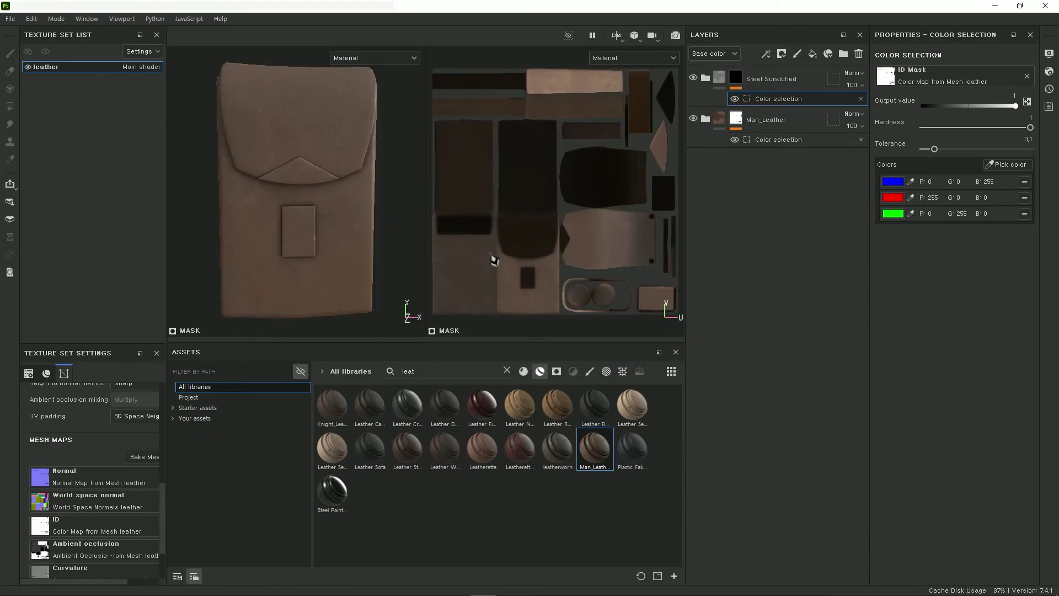
scroll(600, 307, down, 3)
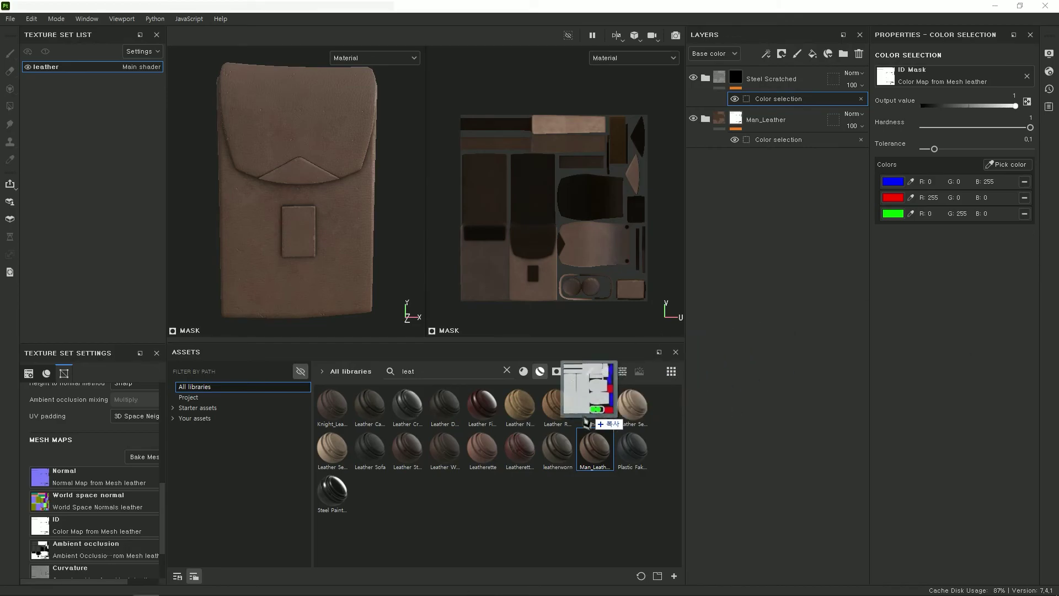
Step: Import ColorID2.png as a project texture and assign it to the ID mesh-map slot
drag(735, 411, 461, 473)
click(676, 195)
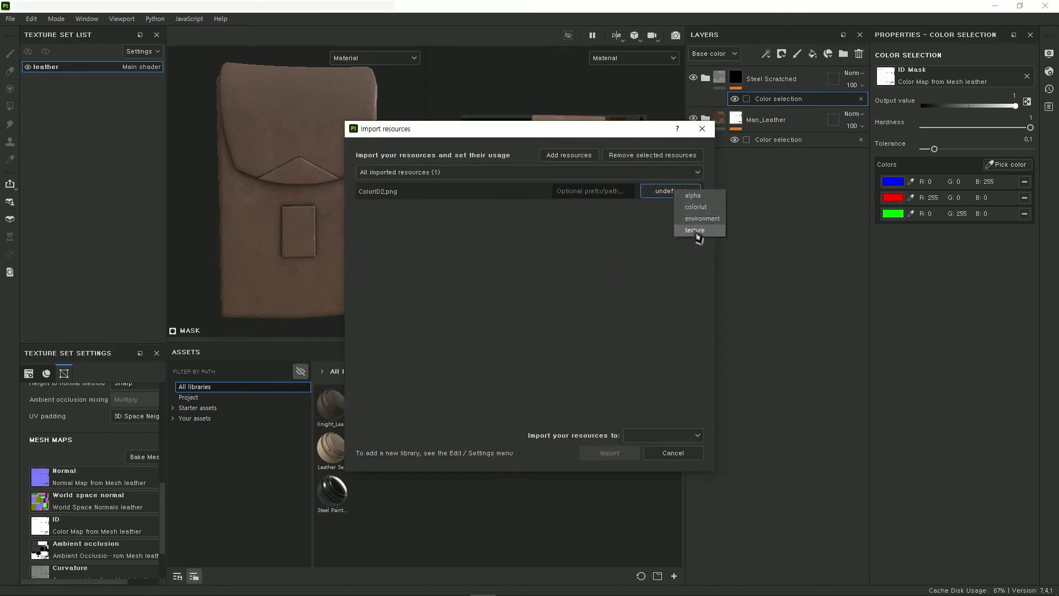
click(698, 228)
click(657, 434)
click(652, 461)
click(612, 454)
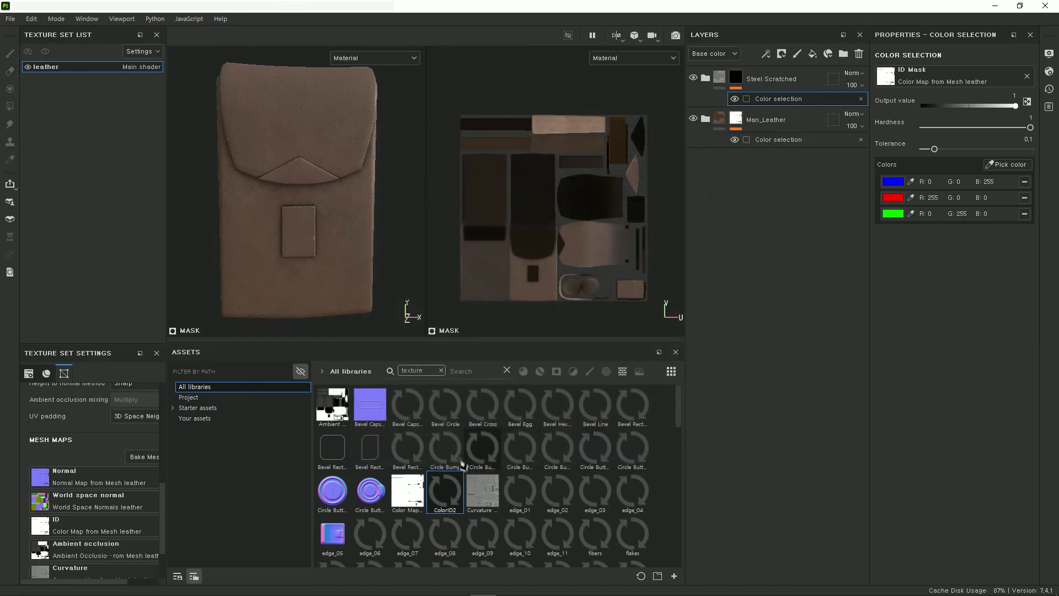
drag(444, 489, 86, 530)
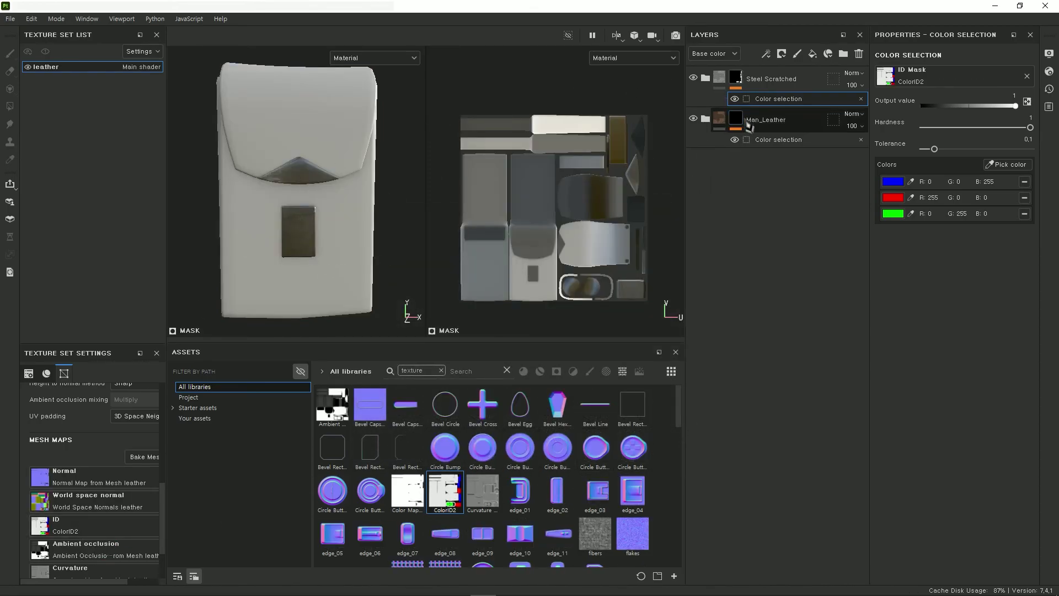
Step: Mask the Man_Leather layer's colour selection to the white ID area
click(767, 126)
click(786, 143)
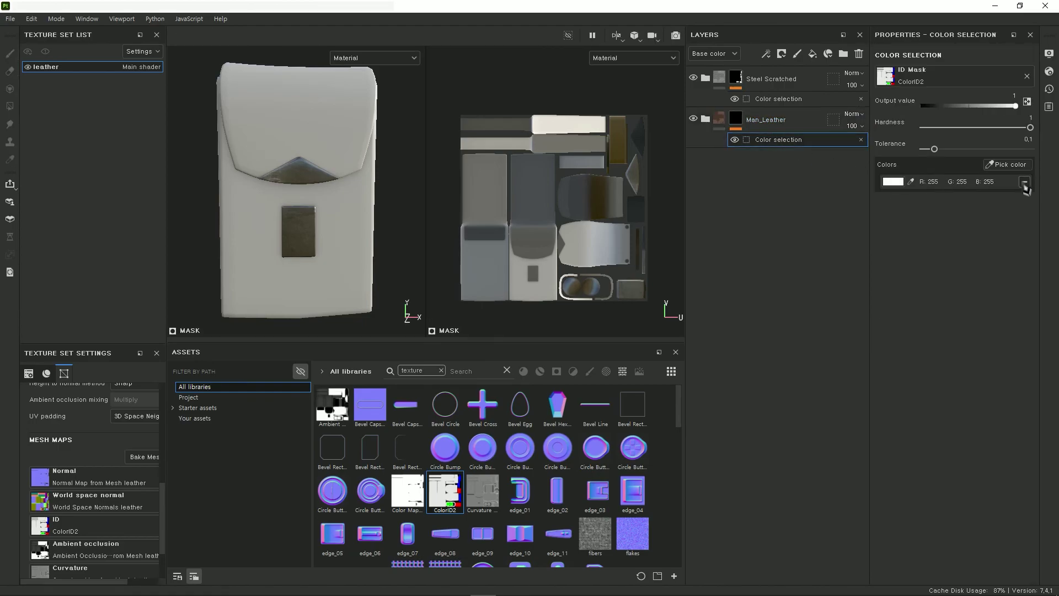
click(1011, 165)
click(326, 139)
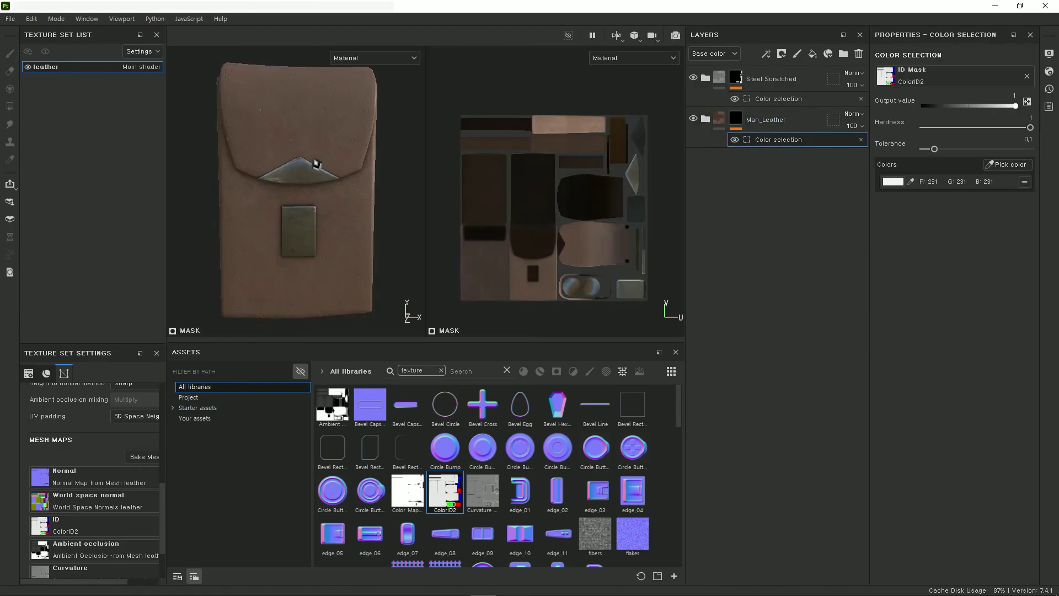
Step: Hide the panels and orbit the pocket to inspect the steel clasp and leather body
key(Tab)
mouse_move(330, 300)
alt+mouse_down()
mouse_move(430, 336)
mouse_move(260, 331)
mouse_move(411, 324)
mouse_move(138, 314)
mouse_move(349, 331)
mouse_move(525, 290)
alt+mouse_up()
scroll(353, 325, down, 5)
key(Tab)
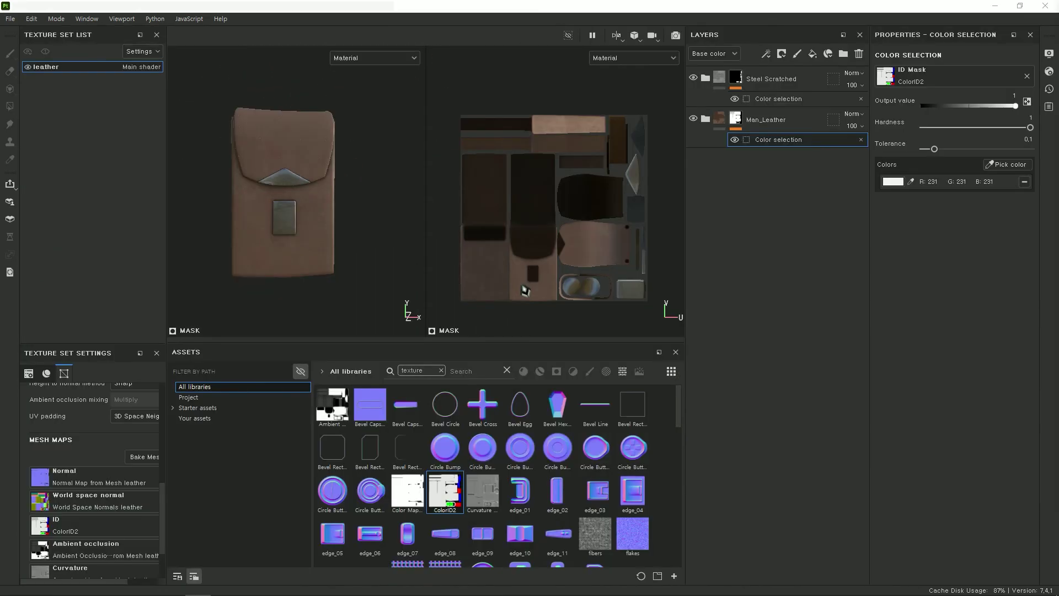